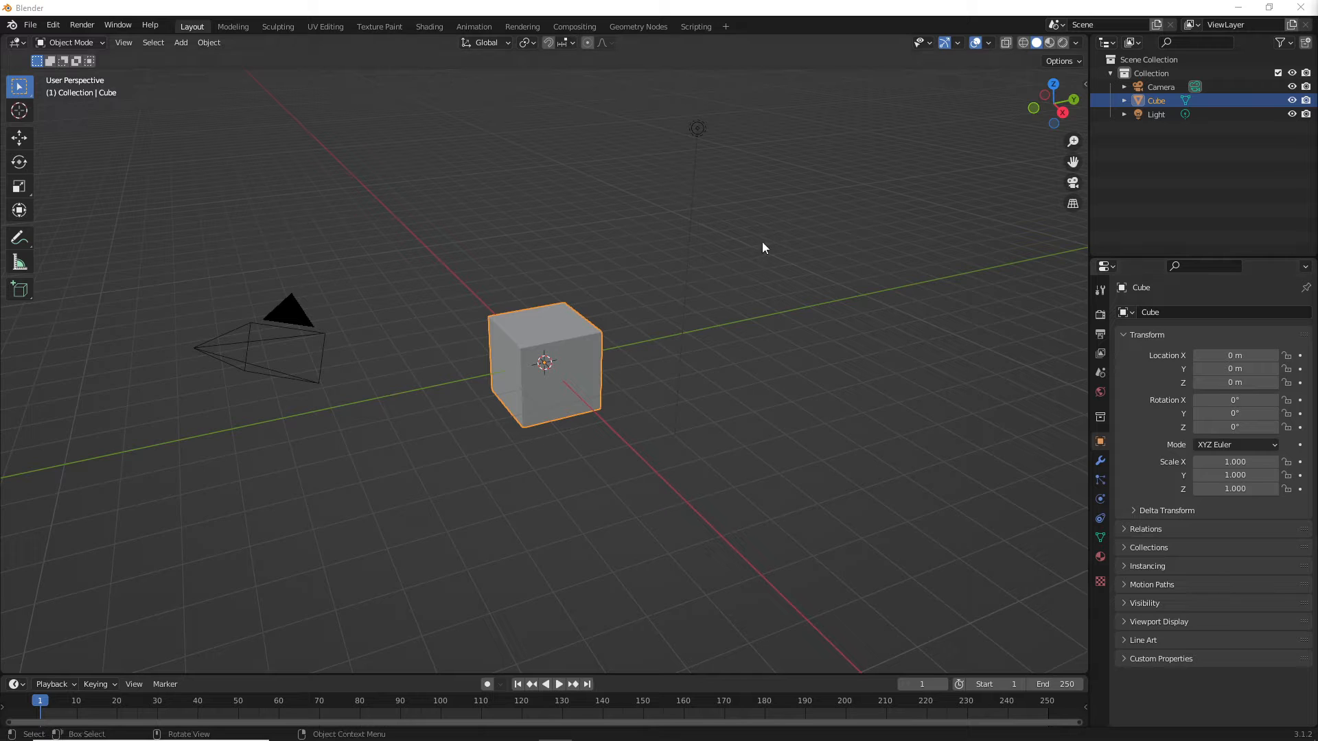
Step: Delete the default cube, camera and light from the scene
{"action": "middle_click_drag", "start_coordinate": [816, 225], "coordinate": [782, 224]}
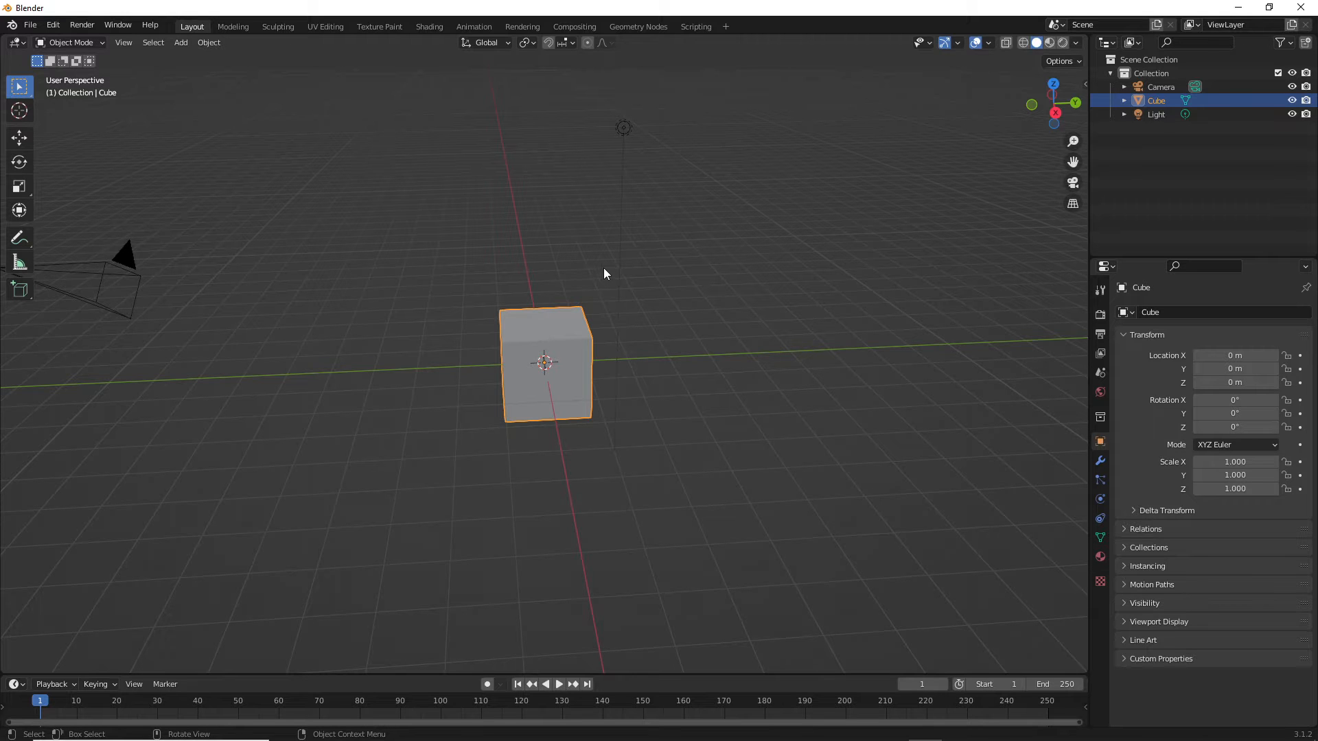
{"action": "middle_click_drag", "start_coordinate": [603, 274], "coordinate": [655, 332]}
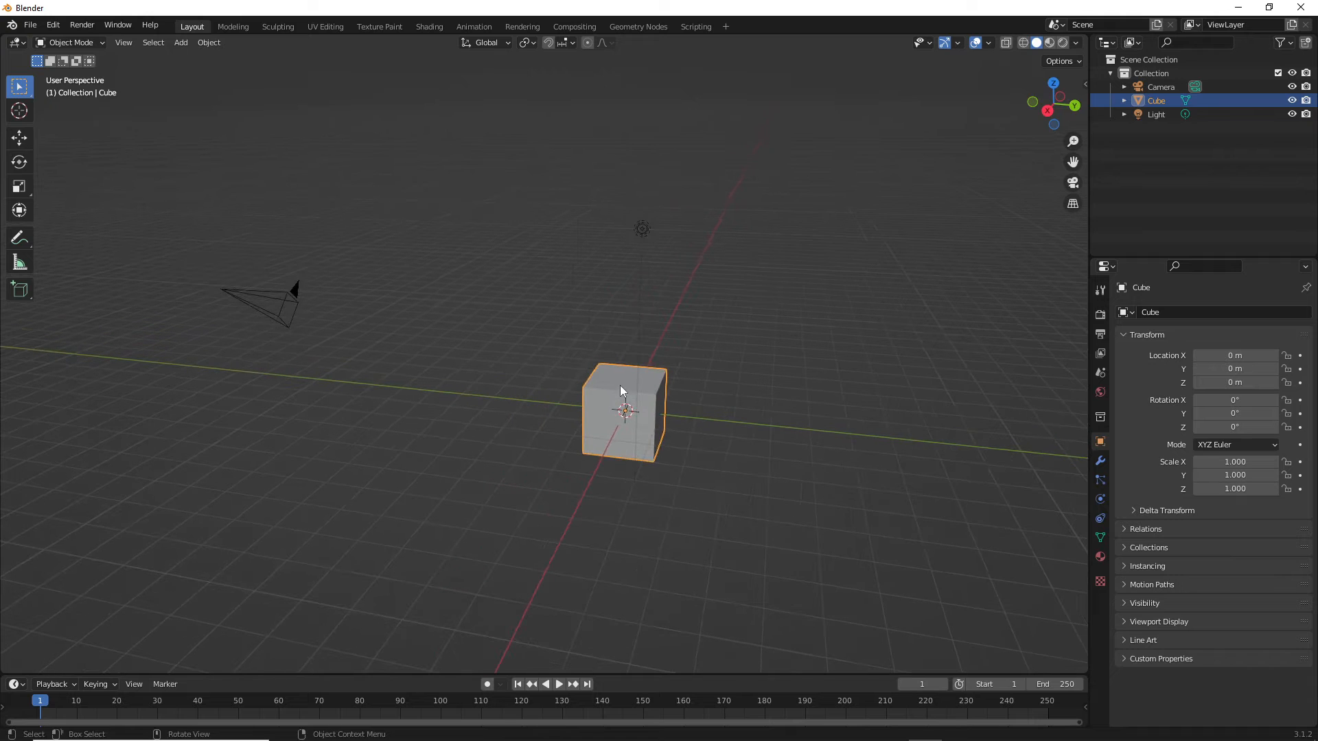
{"action": "key", "text": "Delete"}
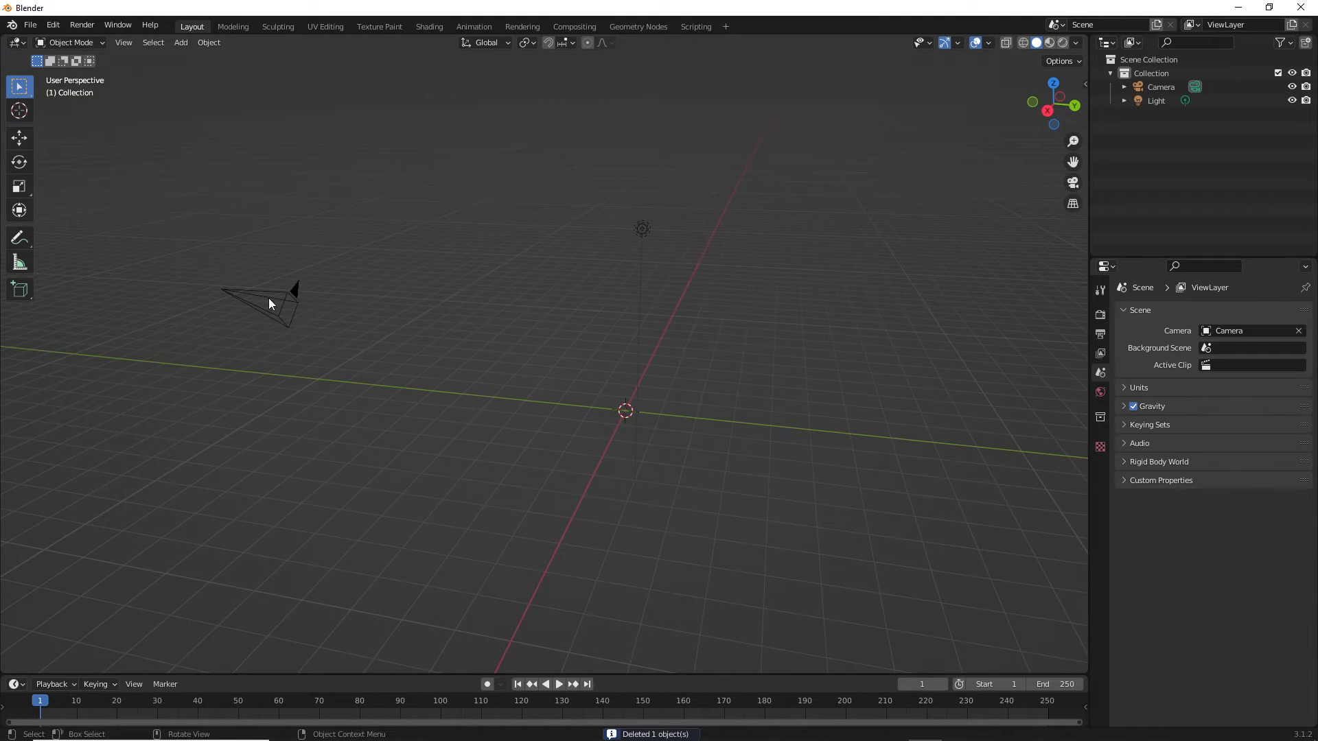
{"action": "left_click", "coordinate": [336, 322]}
{"action": "key", "text": "Delete"}
{"action": "left_click", "coordinate": [649, 265]}
{"action": "key", "text": "Delete"}
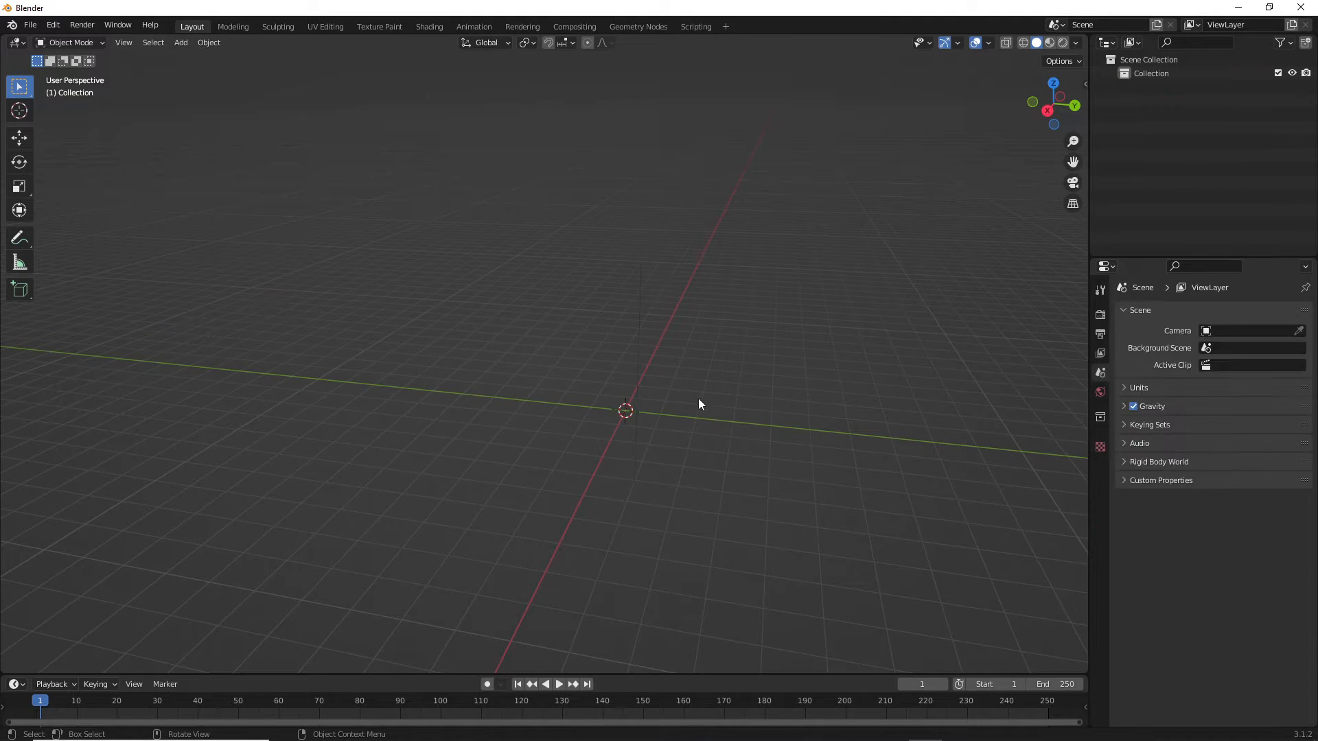
Step: Add a Grid mesh at the world origin
{"action": "middle_click_drag", "start_coordinate": [759, 286], "coordinate": [632, 394]}
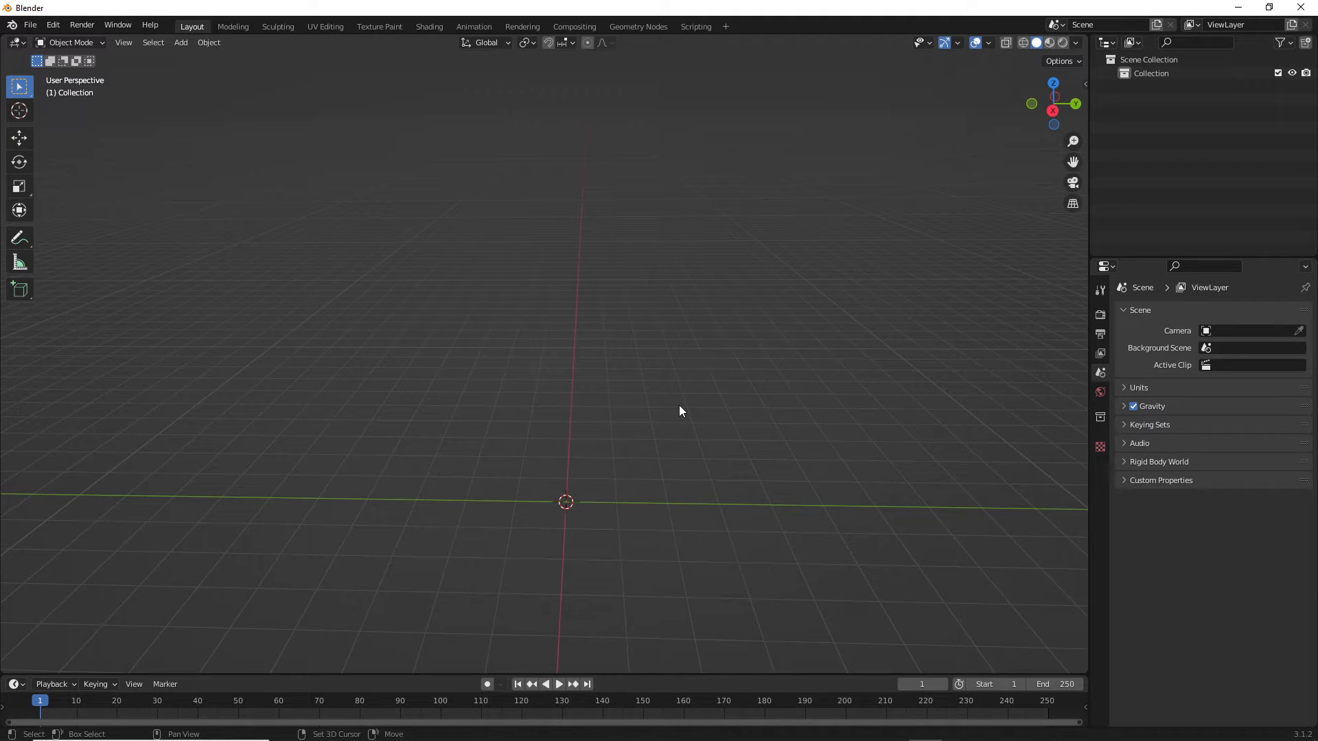
{"action": "key", "text": "shift+a"}
{"action": "key", "text": "shift+space"}
{"action": "key", "text": "shift+a"}
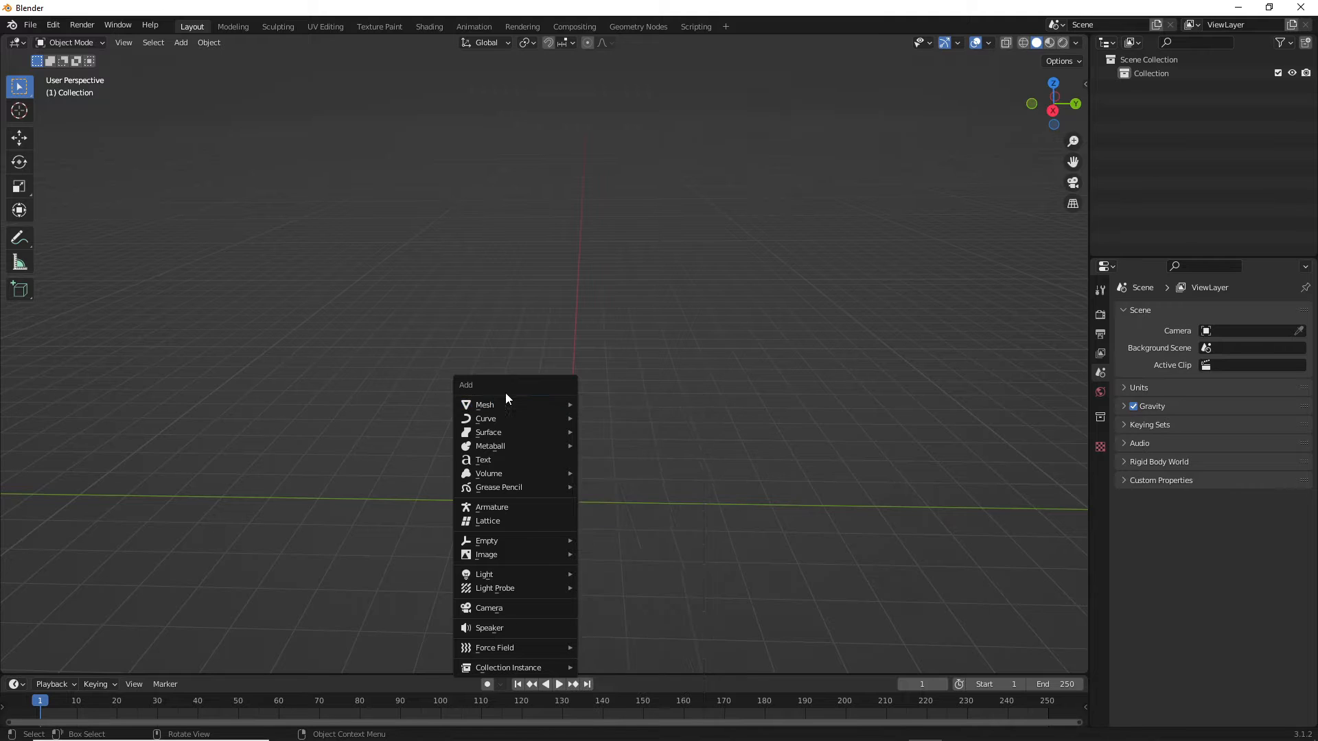
{"action": "mouse_move", "coordinate": [503, 403]}
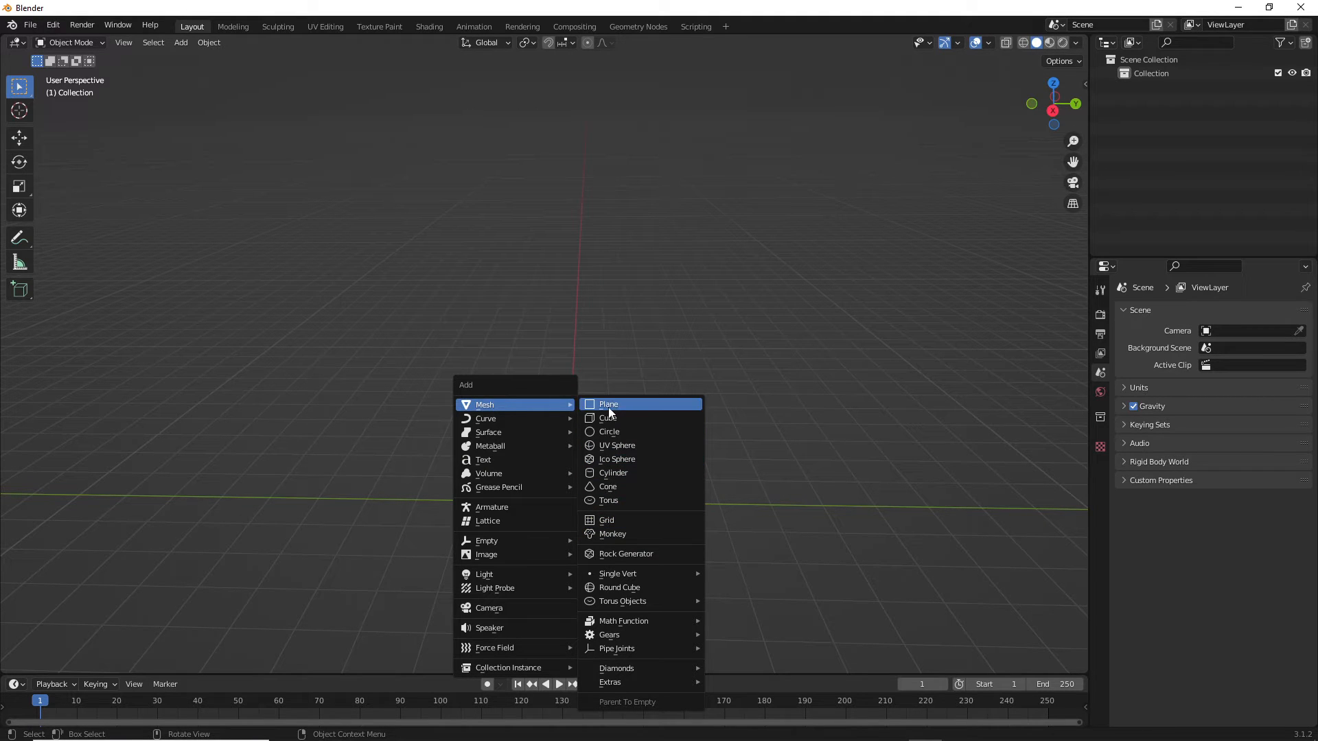
{"action": "left_click", "coordinate": [626, 524]}
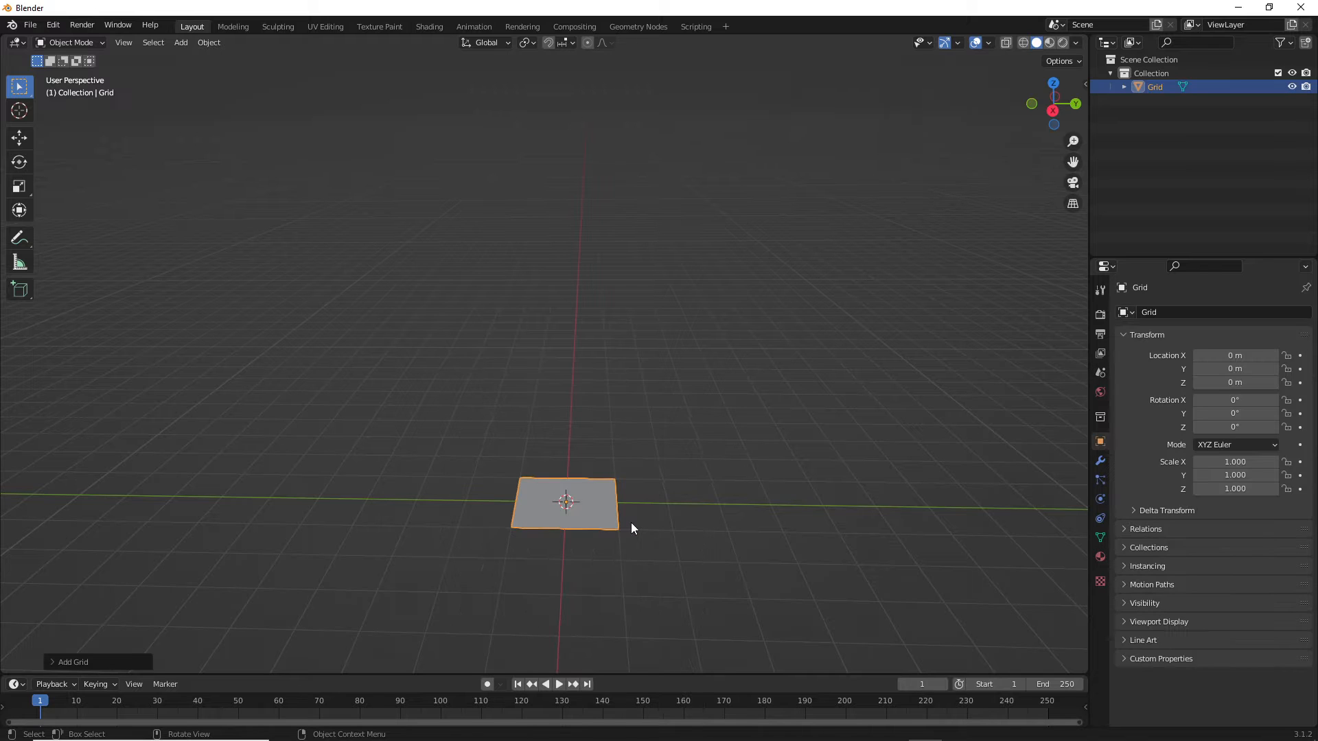
Step: Switch the grid to Edit Mode and measure the length of its side along the X axis
{"action": "scroll", "coordinate": [587, 520], "scroll_direction": "up", "scroll_amount": 3}
{"action": "scroll", "coordinate": [588, 520], "scroll_direction": "down", "scroll_amount": 2}
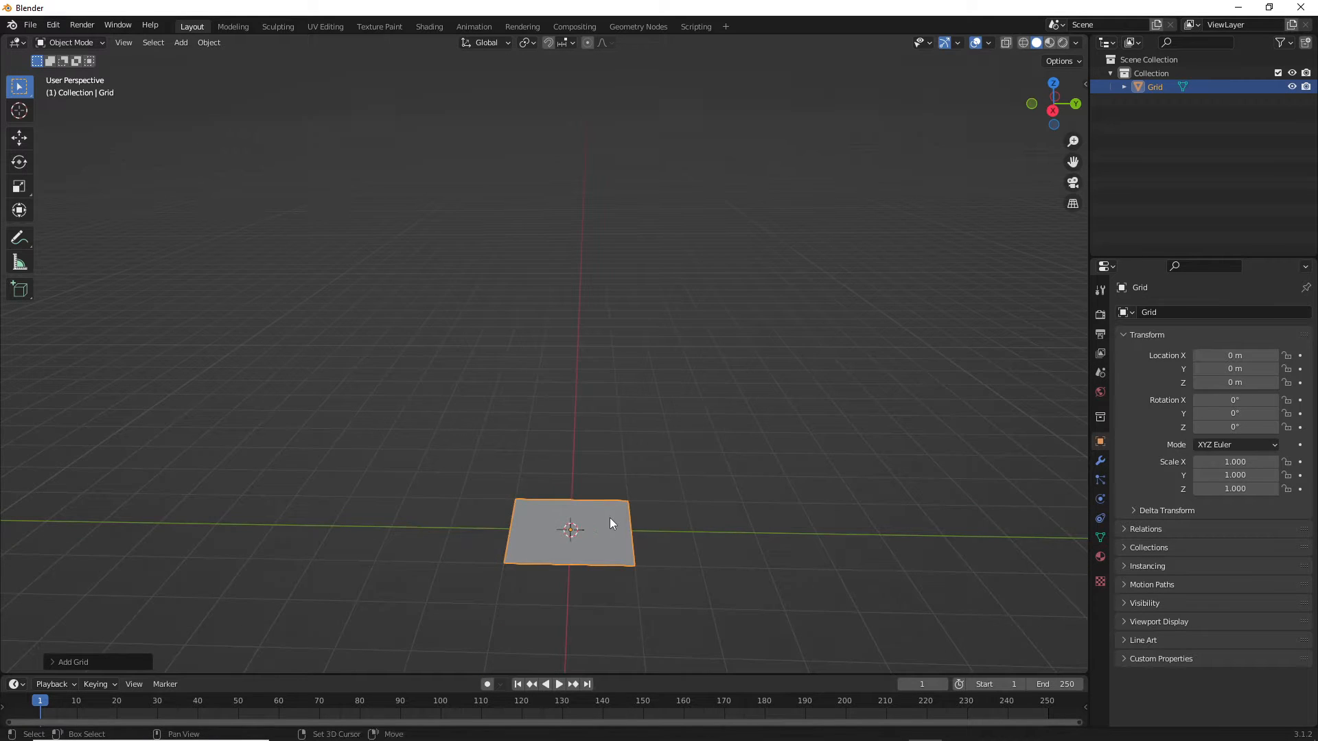
{"action": "scroll", "coordinate": [609, 517], "scroll_direction": "down", "scroll_amount": 2}
{"action": "middle_click_drag", "start_coordinate": [668, 381], "coordinate": [670, 498]}
{"action": "key", "text": "Tab"}
{"action": "middle_click_drag", "start_coordinate": [644, 430], "coordinate": [676, 430]}
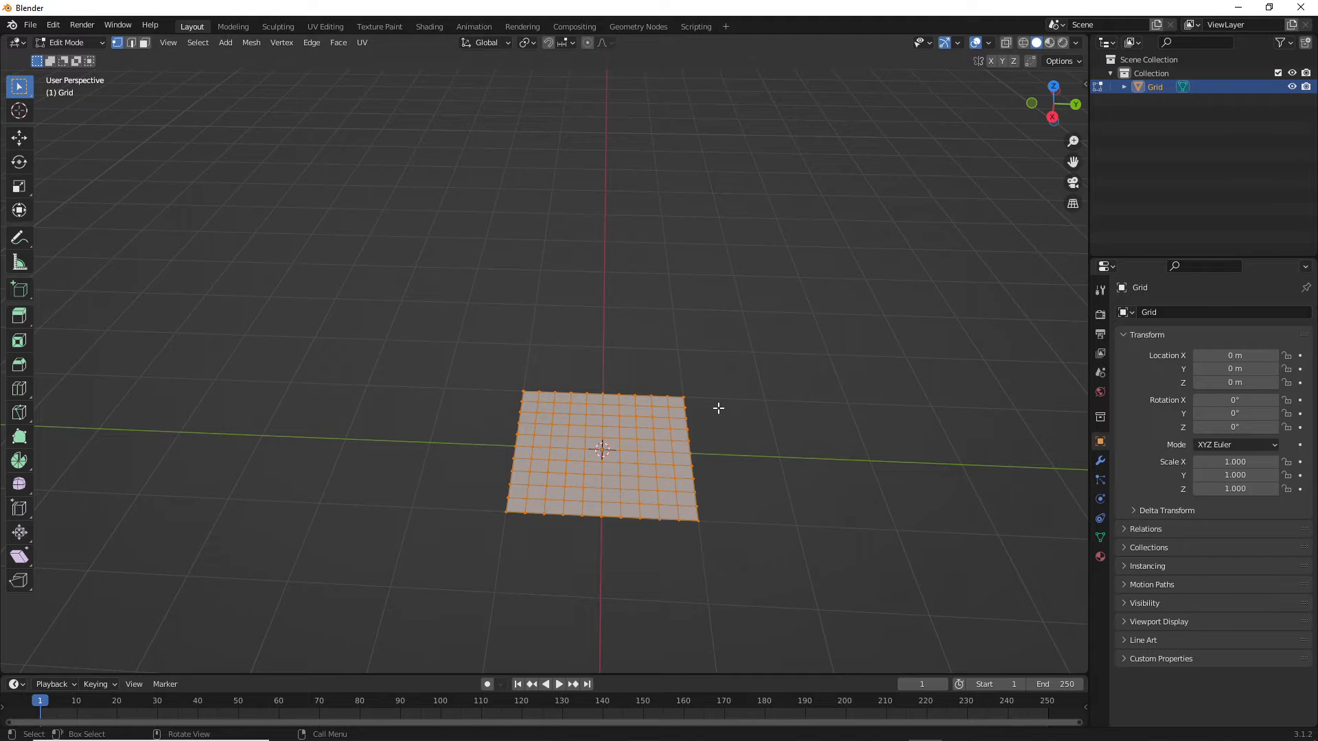
{"action": "middle_click_drag", "start_coordinate": [718, 408], "coordinate": [744, 385]}
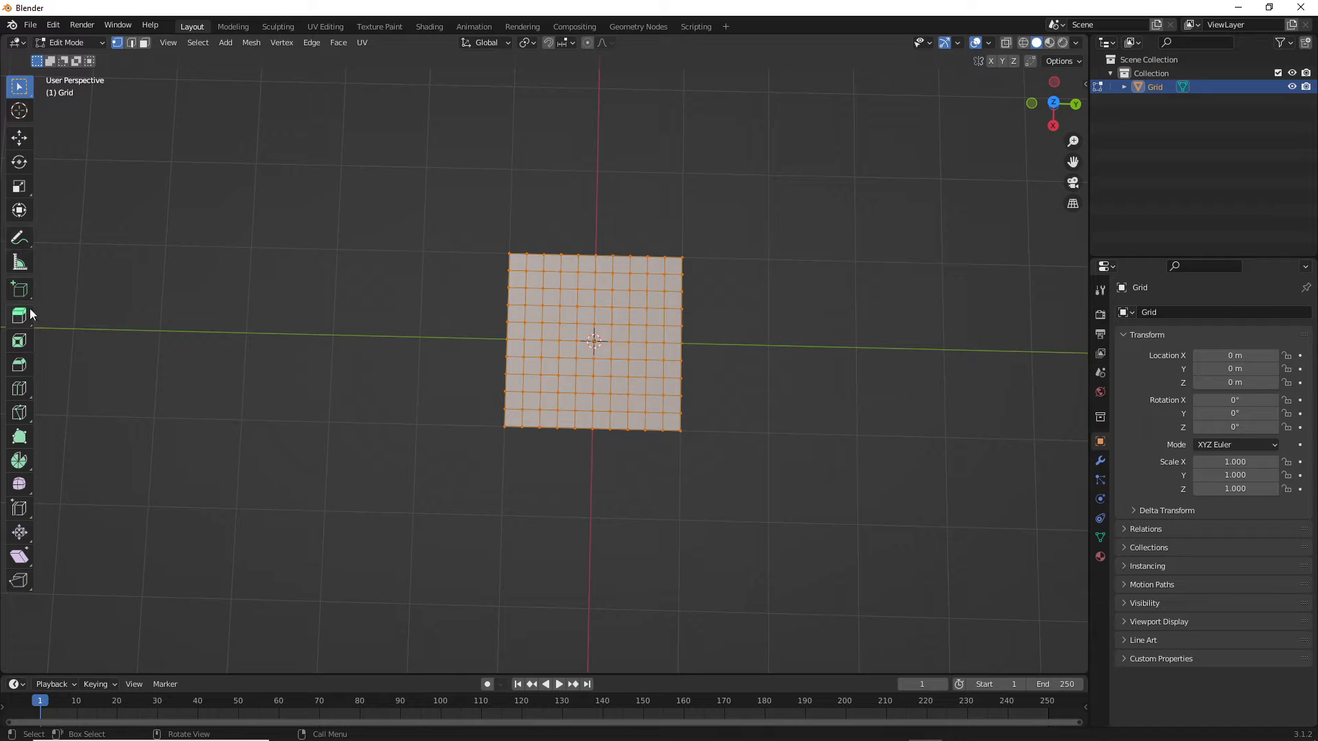
{"action": "left_click", "coordinate": [26, 265]}
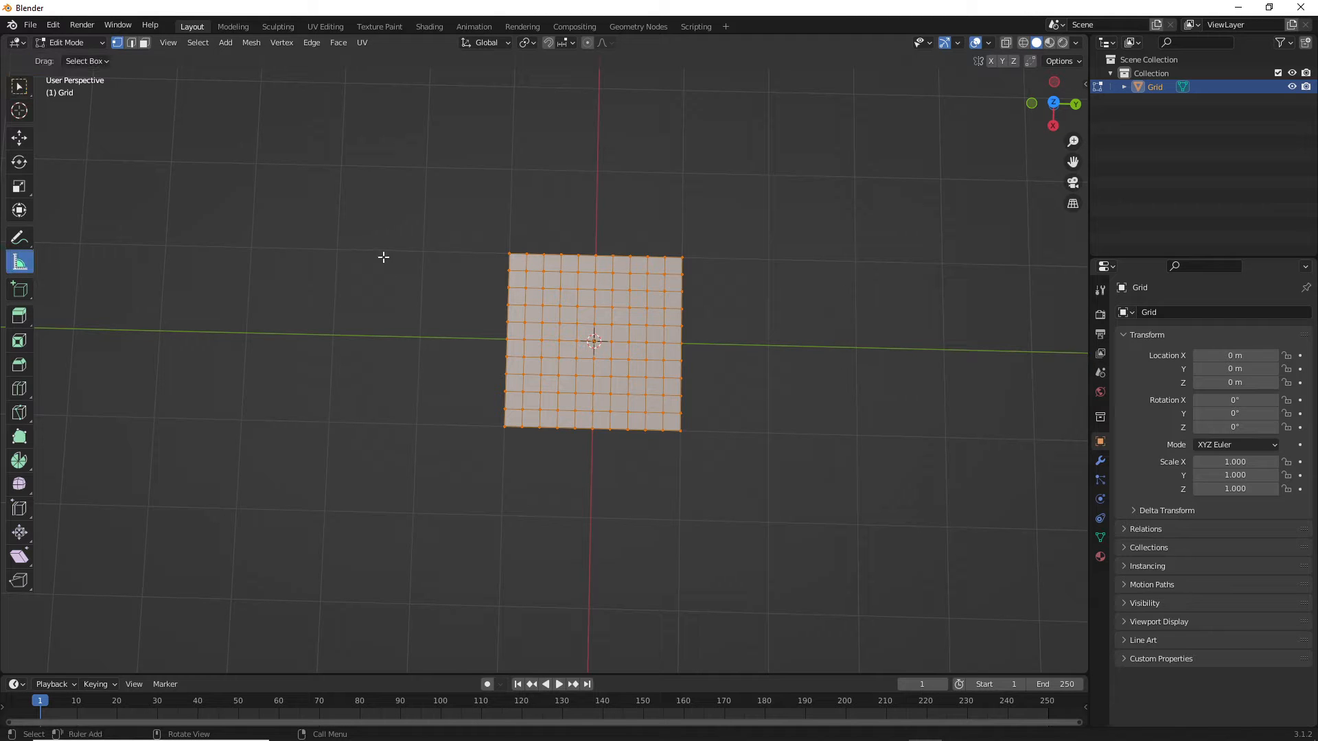
{"action": "left_click_drag", "start_coordinate": [422, 253], "coordinate": [416, 421]}
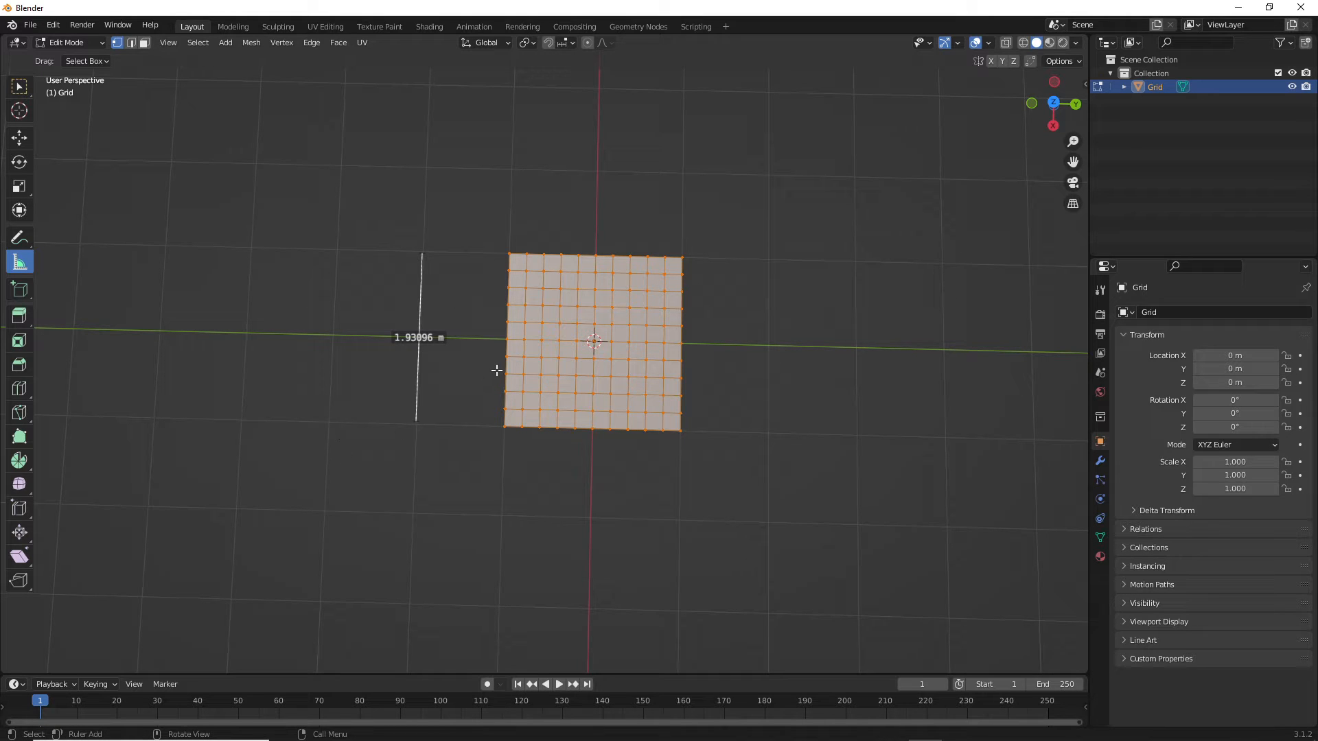
{"action": "left_click", "coordinate": [19, 86]}
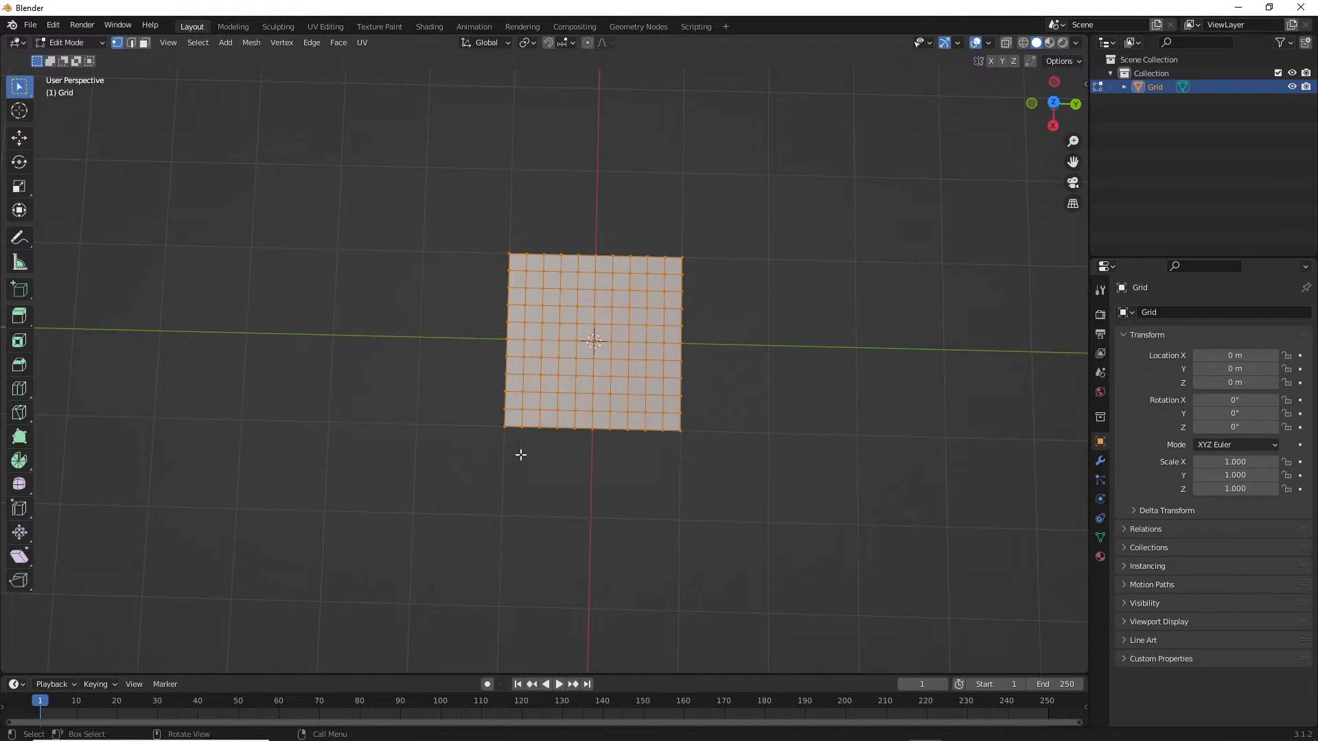
Step: Add a Wireframe modifier to the grid and return to Object Mode
{"action": "middle_click_drag", "start_coordinate": [521, 451], "coordinate": [565, 375]}
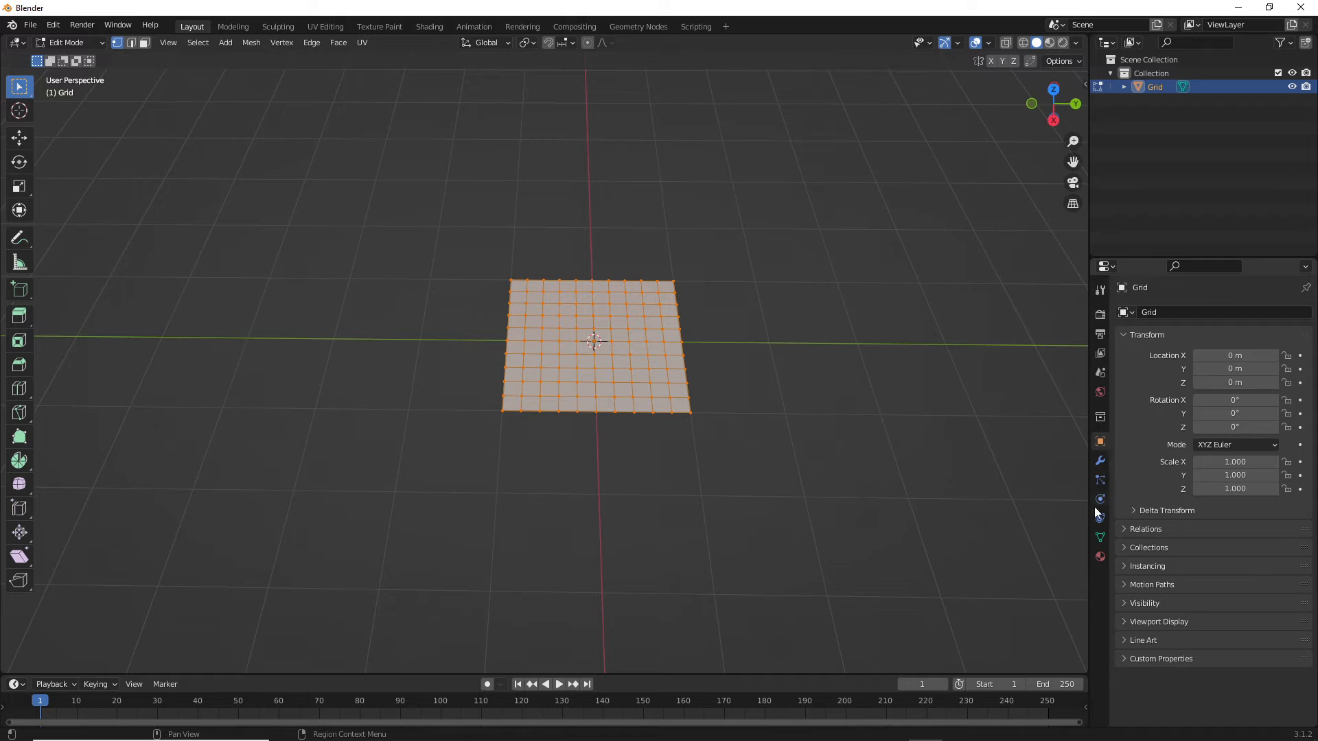
{"action": "left_click", "coordinate": [1099, 464]}
{"action": "left_click_drag", "start_coordinate": [1090, 440], "coordinate": [1006, 450]}
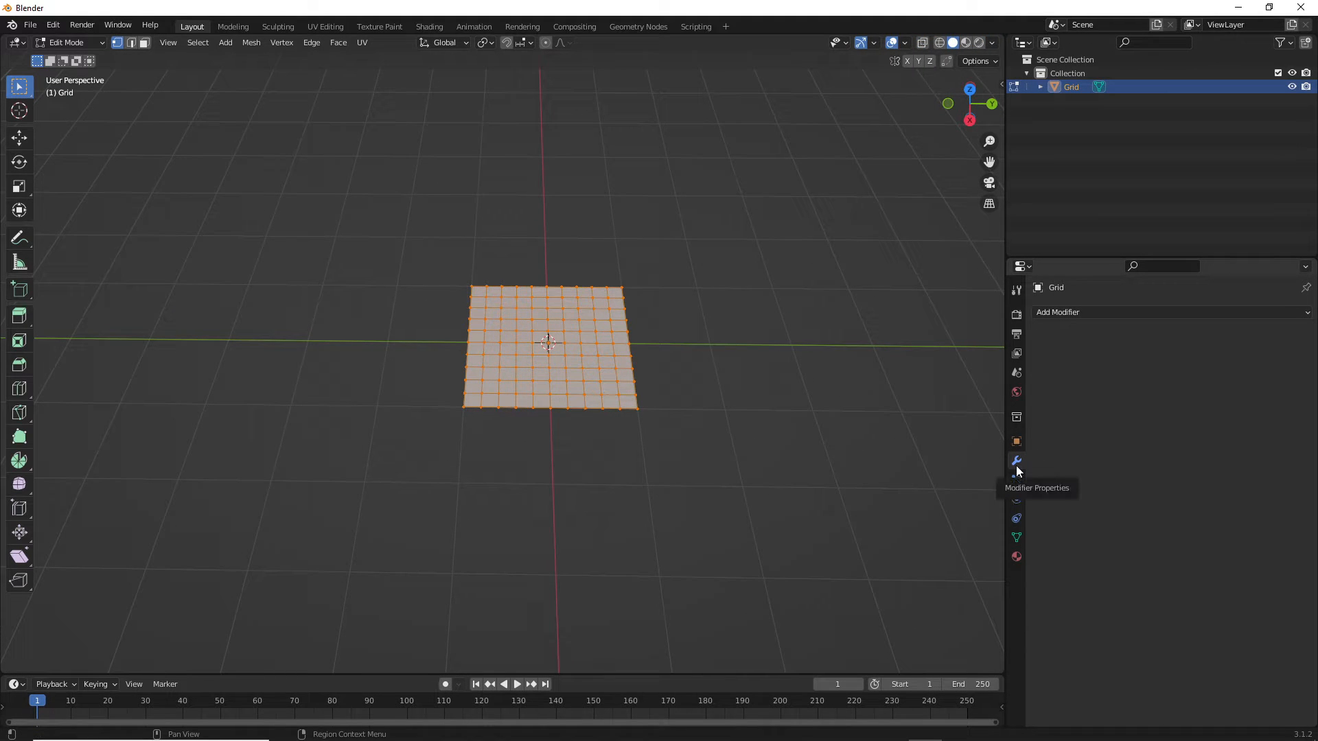
{"action": "left_click", "coordinate": [1079, 314]}
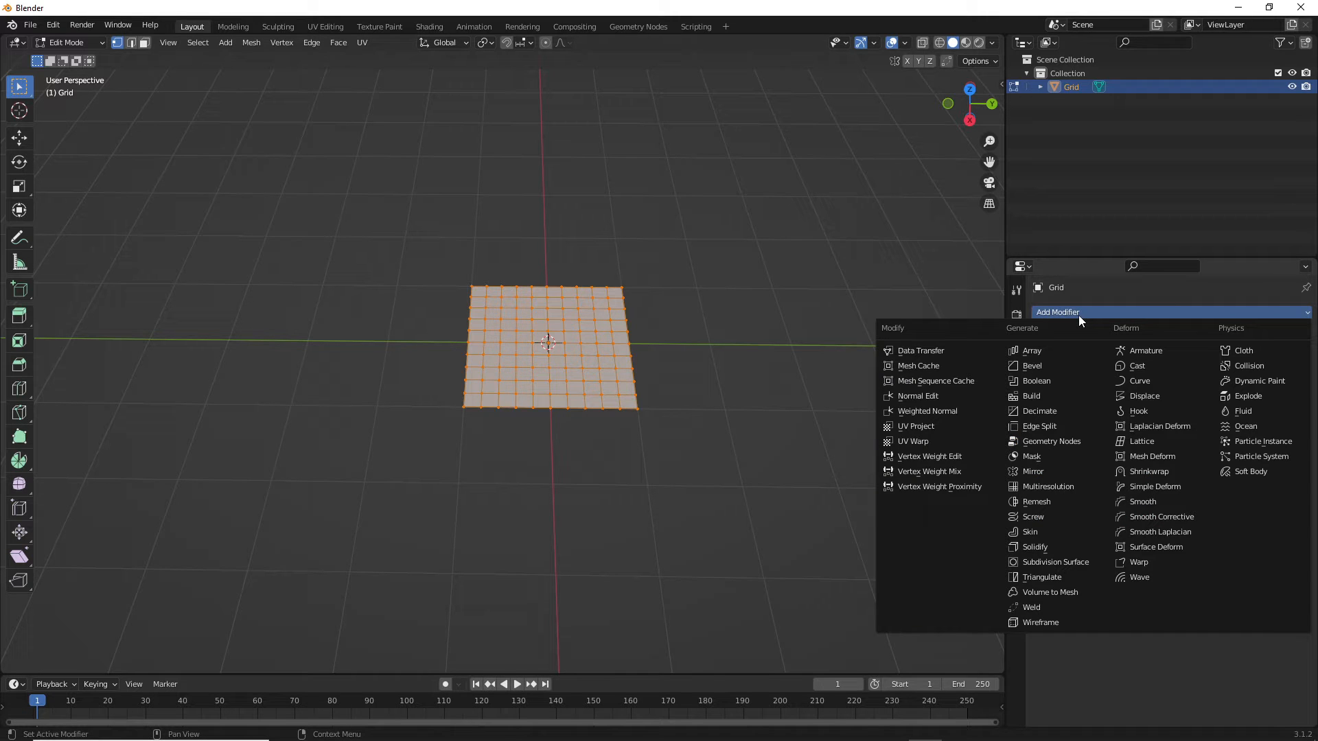
{"action": "left_click", "coordinate": [1059, 623]}
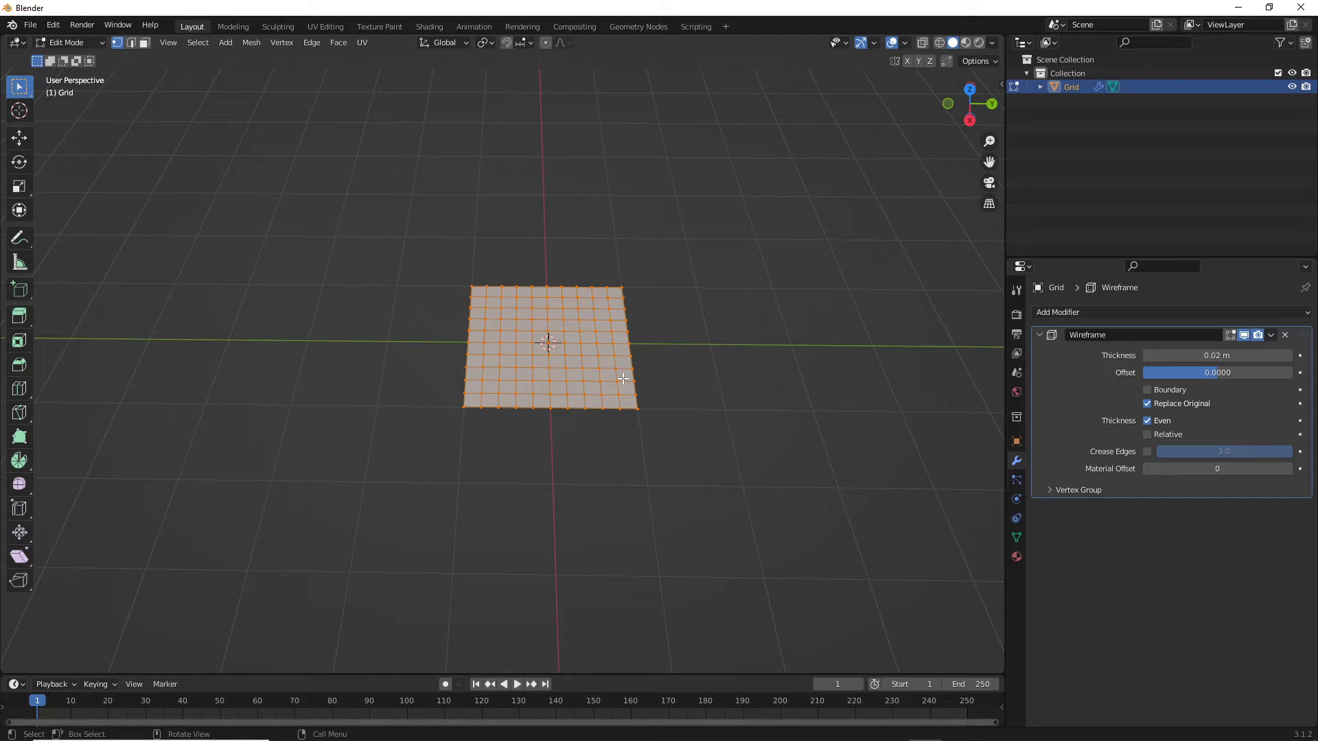
{"action": "key", "text": "Tab"}
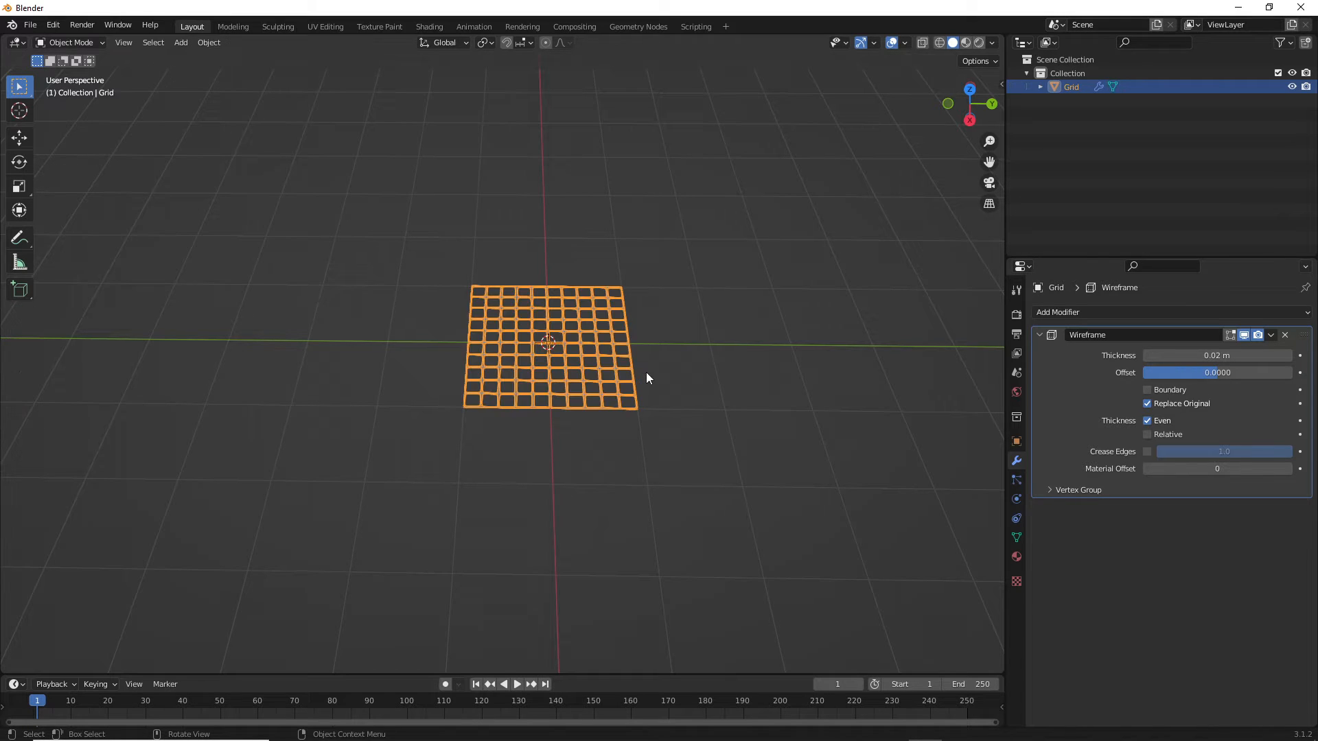
Step: Apply the Wireframe modifier to the grid
{"action": "scroll", "coordinate": [564, 401], "scroll_direction": "up", "scroll_amount": 4}
{"action": "middle_click_drag", "start_coordinate": [720, 329], "coordinate": [615, 461], "text": "shift"}
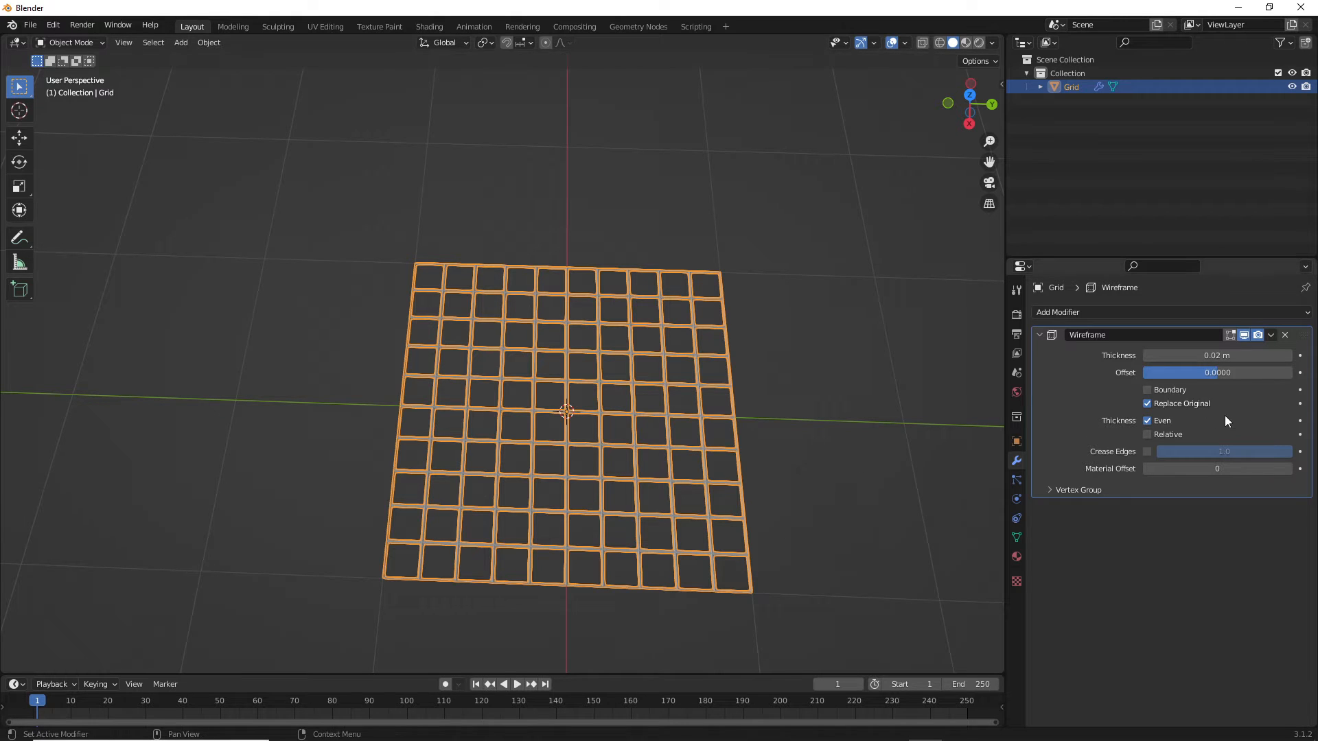
{"action": "left_click", "coordinate": [1271, 335]}
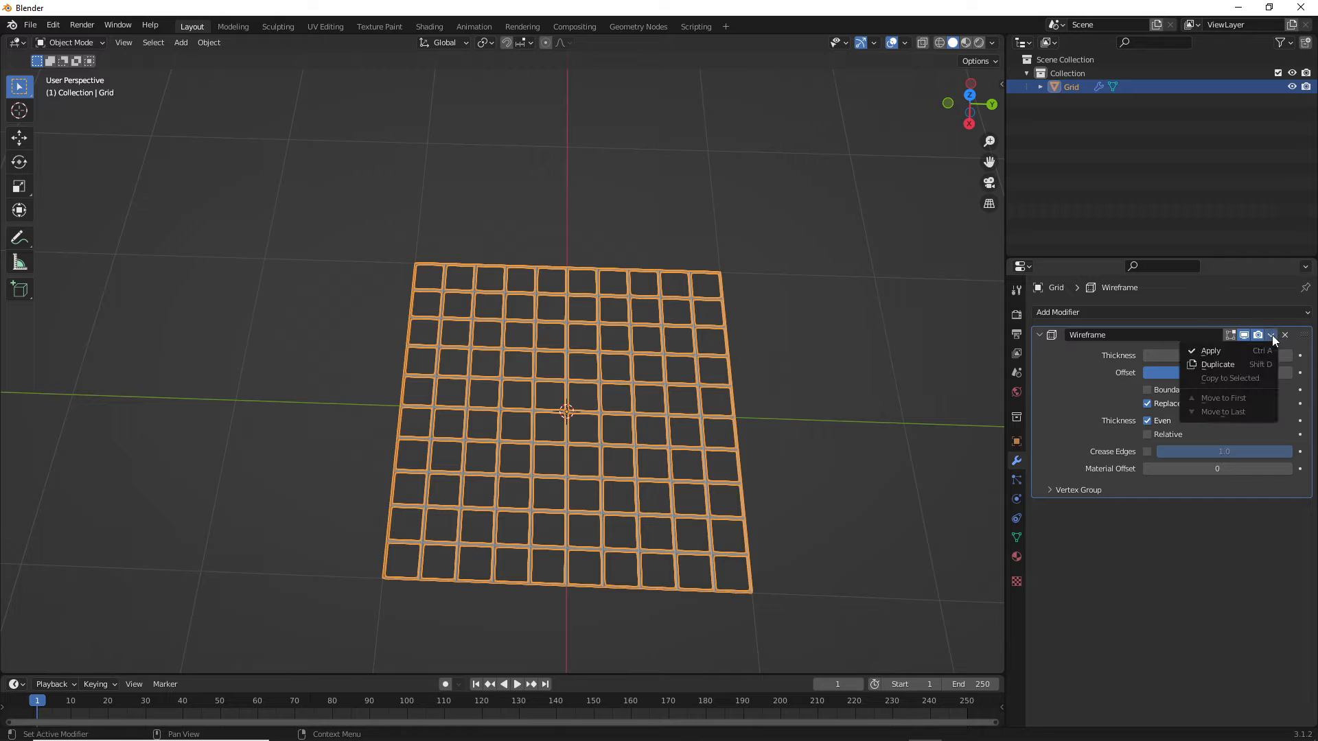
{"action": "left_click", "coordinate": [1268, 335]}
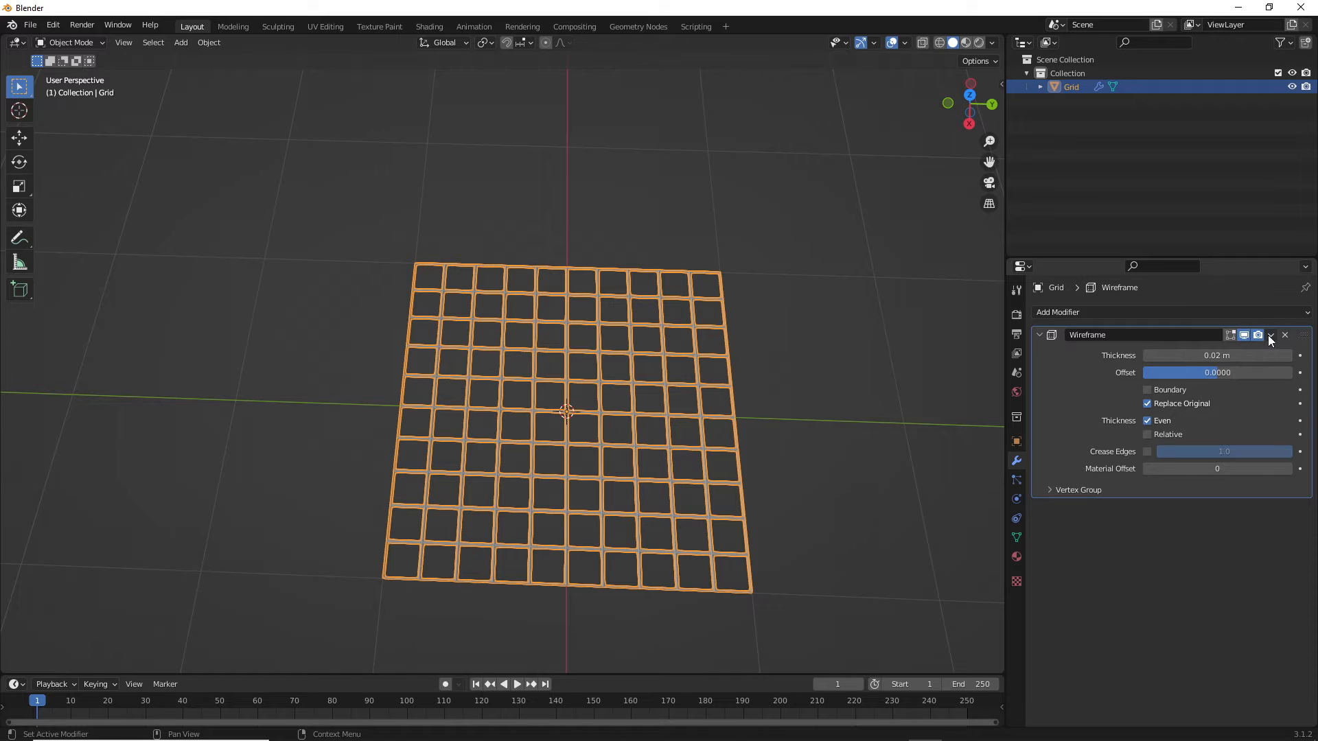
{"action": "left_click", "coordinate": [1272, 335]}
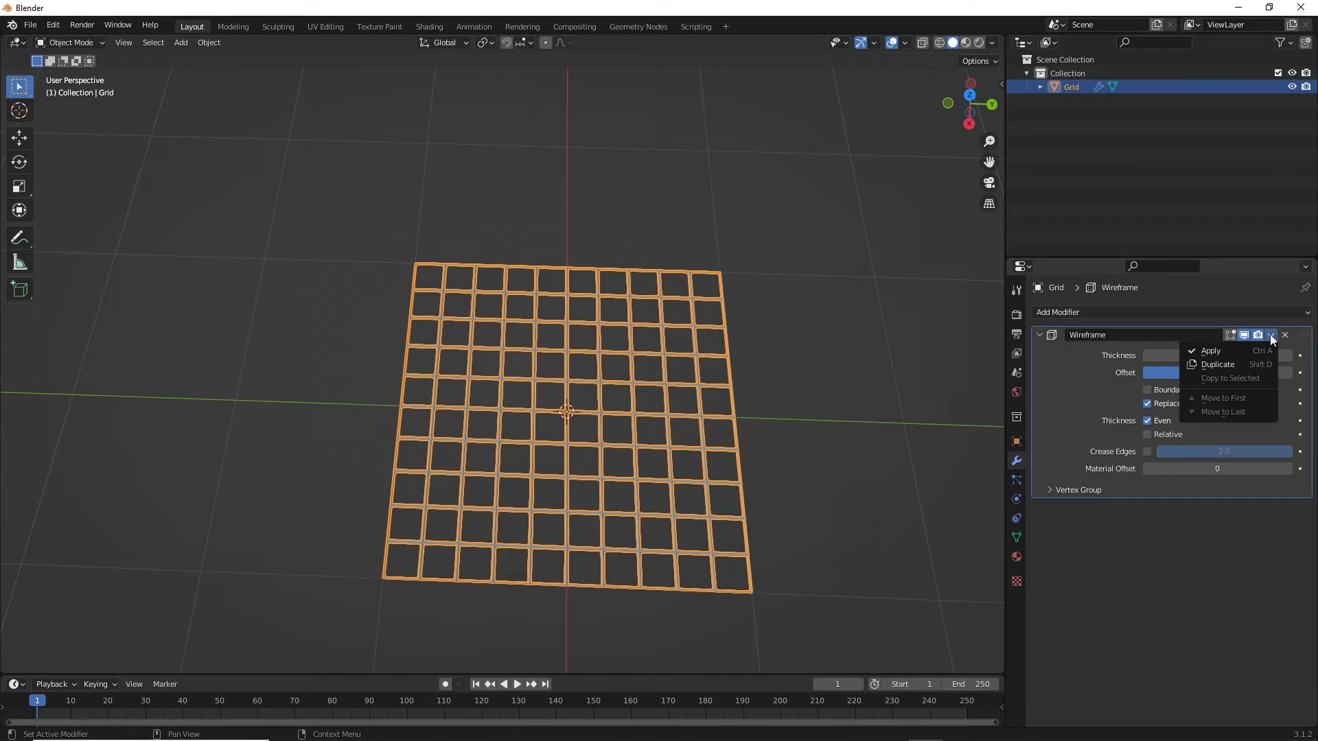
{"action": "left_click", "coordinate": [1218, 352]}
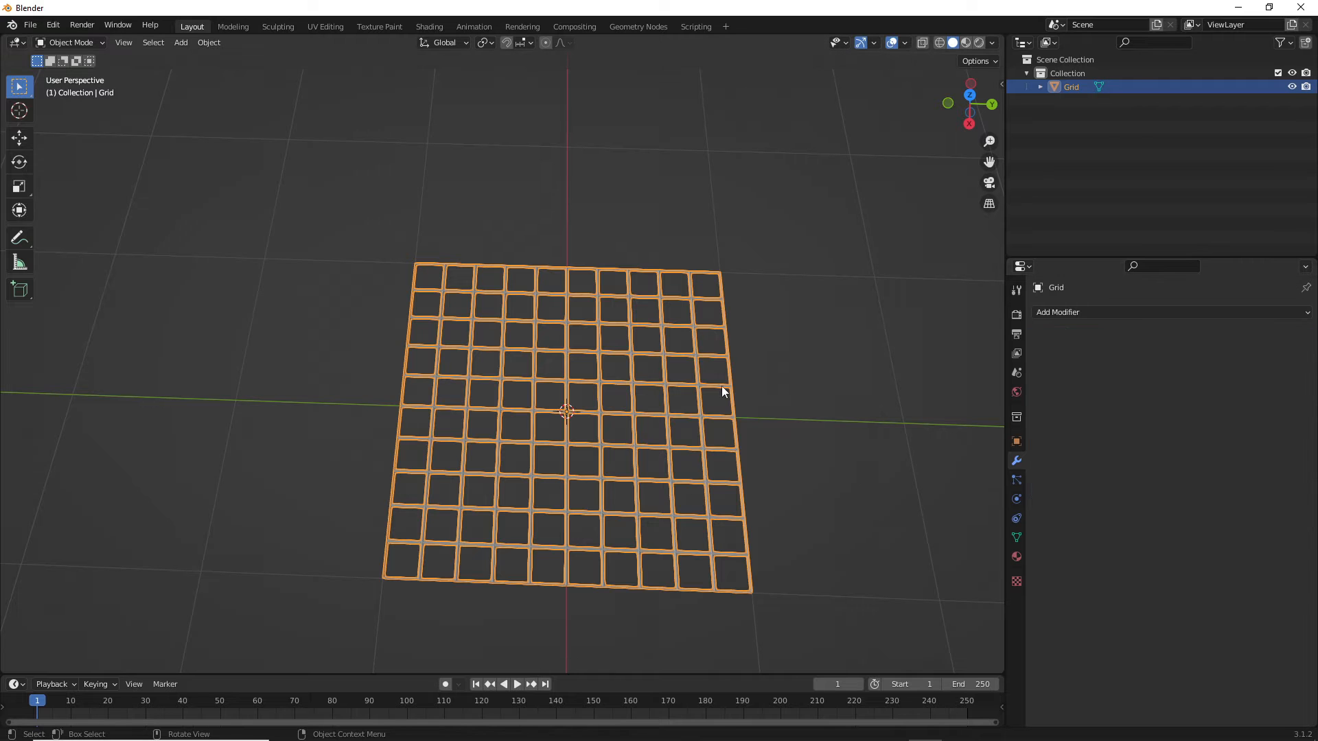
Step: Start an FBX export of the grid, limited to Selected Objects and the Mesh object type
{"action": "middle_click_drag", "start_coordinate": [719, 369], "coordinate": [640, 416]}
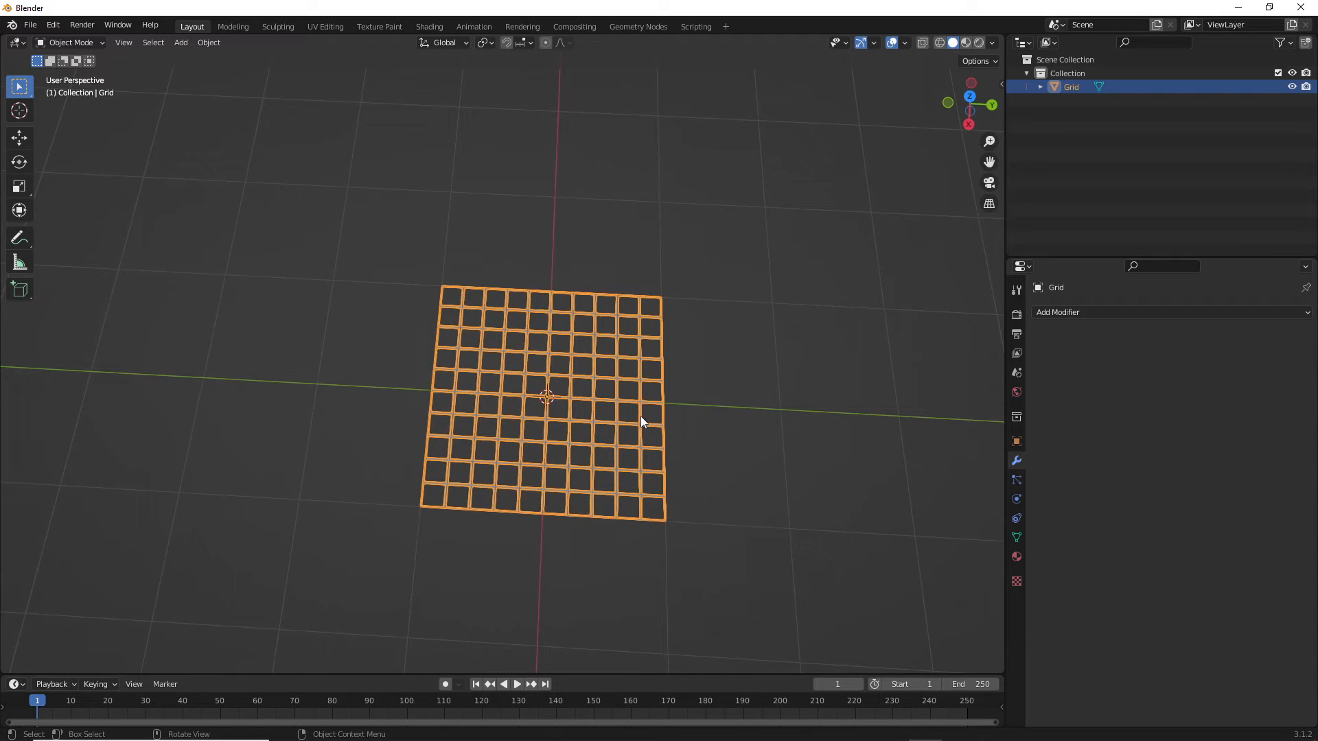
{"action": "scroll", "coordinate": [641, 416], "scroll_direction": "up", "scroll_amount": 2}
{"action": "scroll", "coordinate": [640, 416], "scroll_direction": "up", "scroll_amount": 2}
{"action": "scroll", "coordinate": [640, 416], "scroll_direction": "down", "scroll_amount": 1}
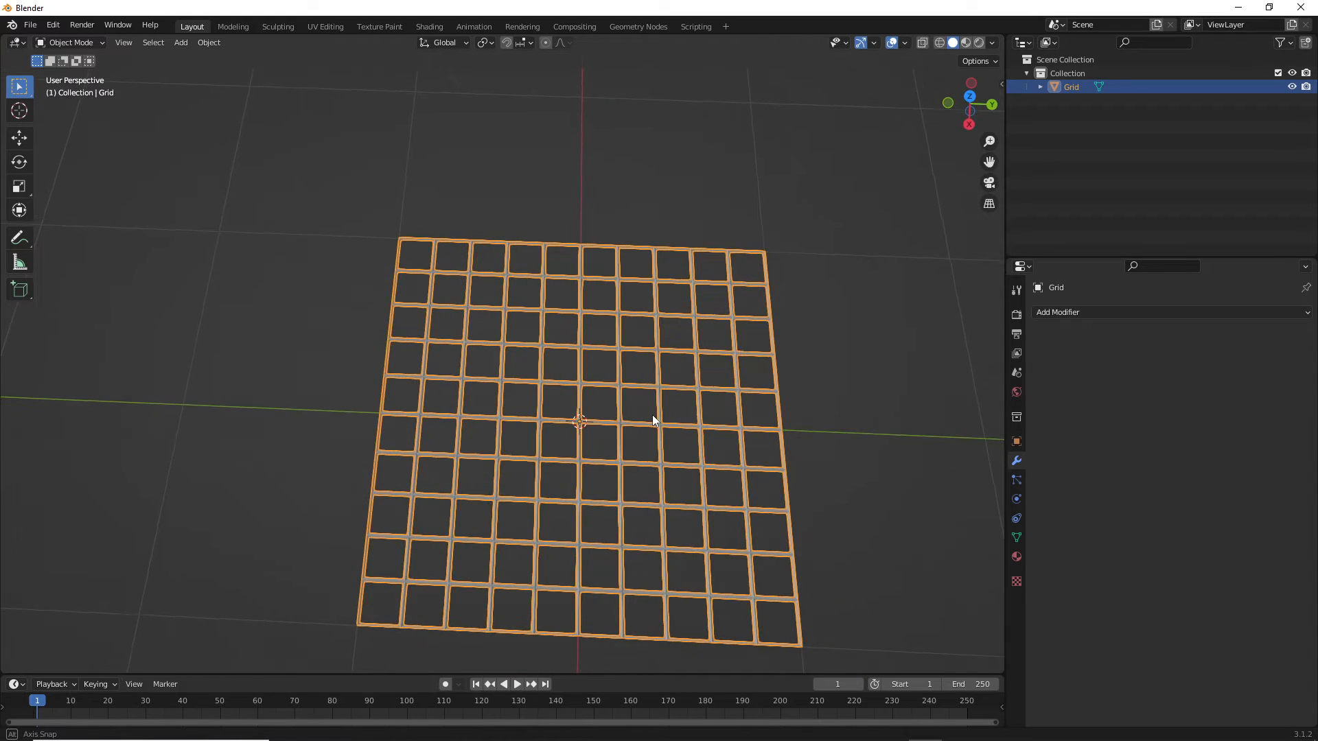
{"action": "left_click", "coordinate": [31, 25]}
{"action": "mouse_move", "coordinate": [94, 216]}
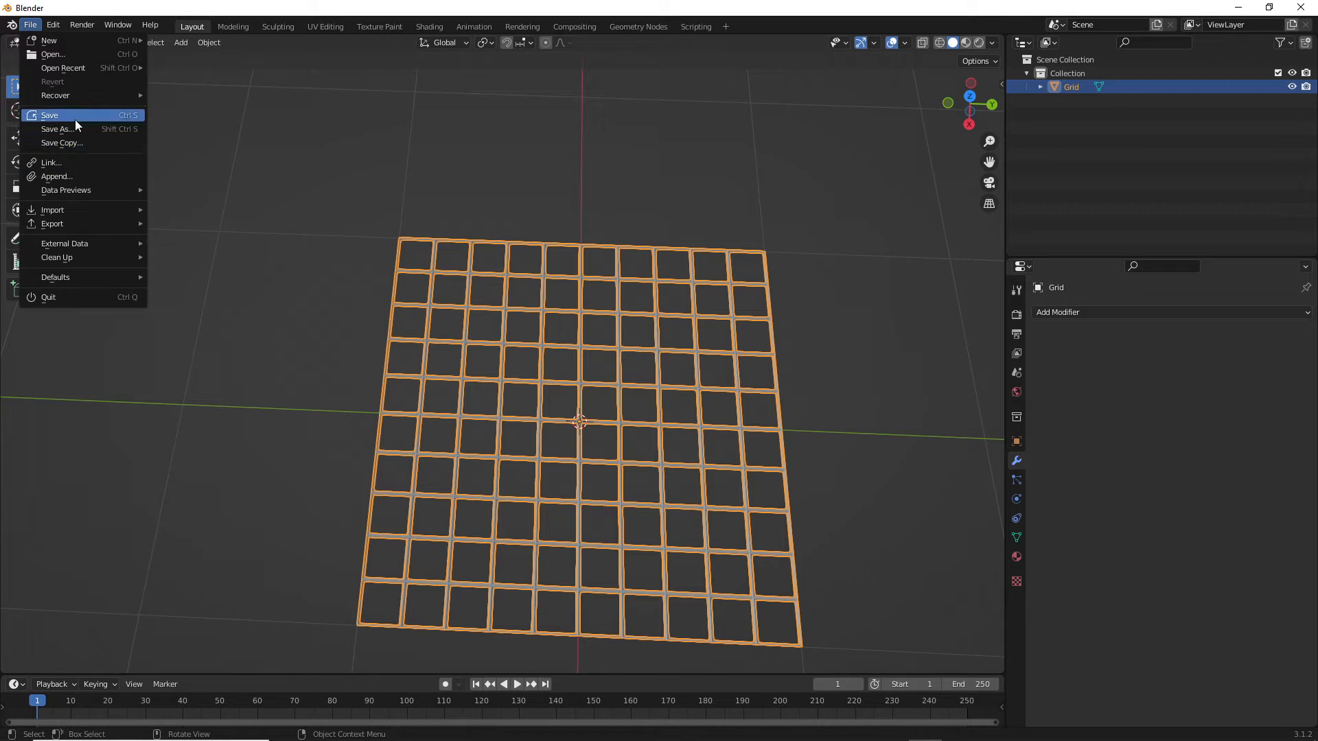
{"action": "mouse_move", "coordinate": [89, 261]}
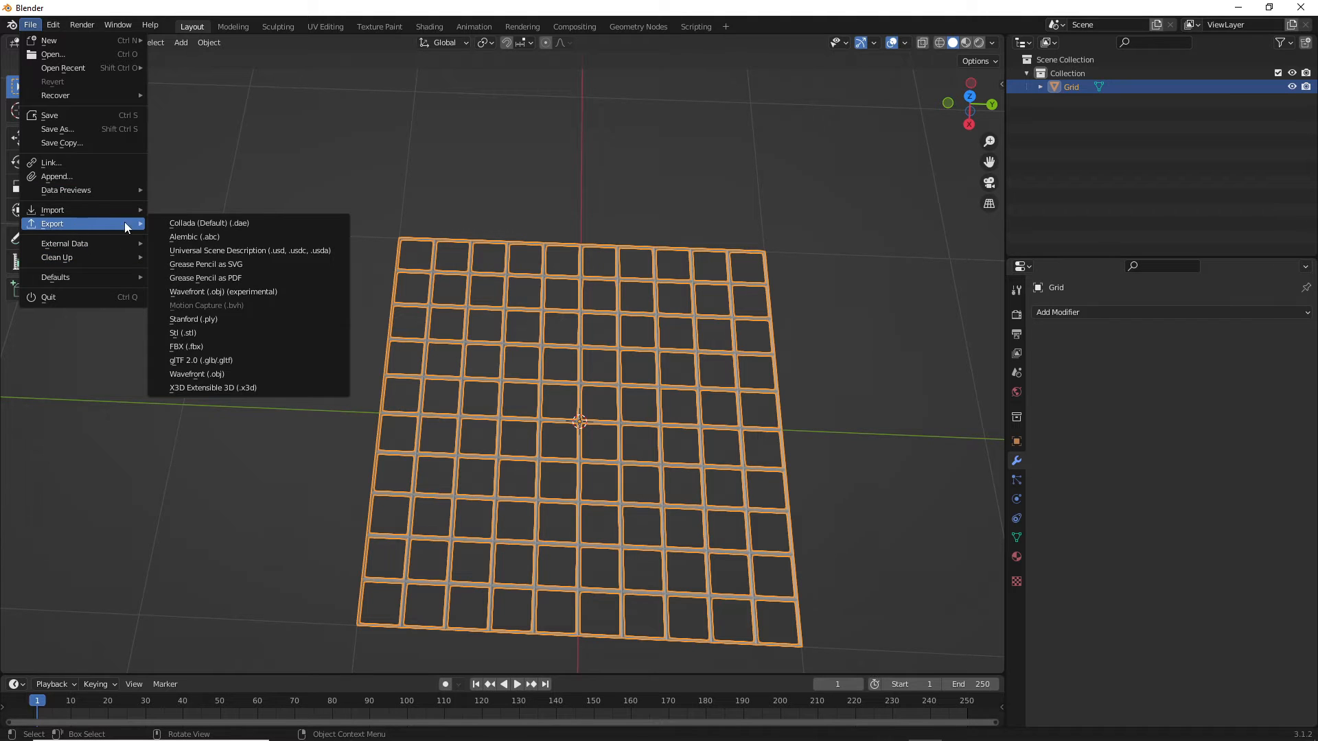
{"action": "left_click", "coordinate": [204, 347]}
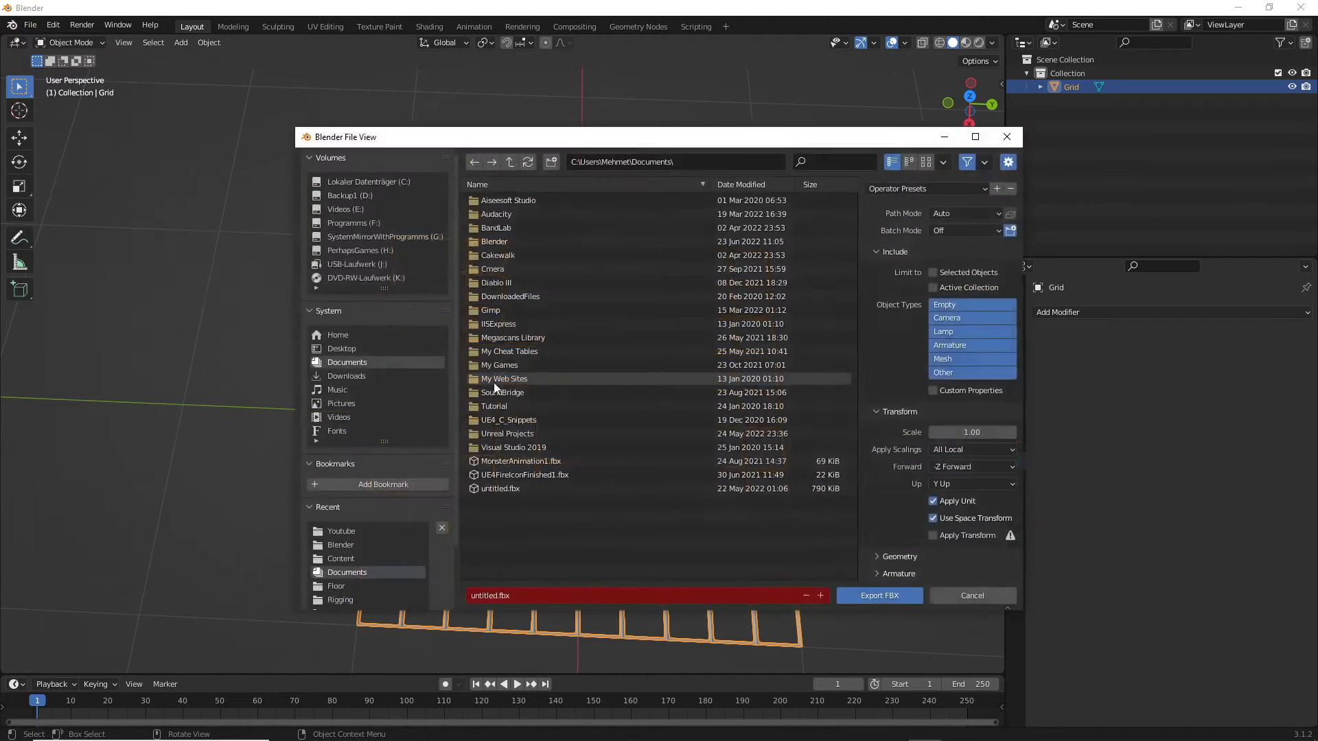
{"action": "left_click_drag", "start_coordinate": [844, 140], "coordinate": [748, 169]}
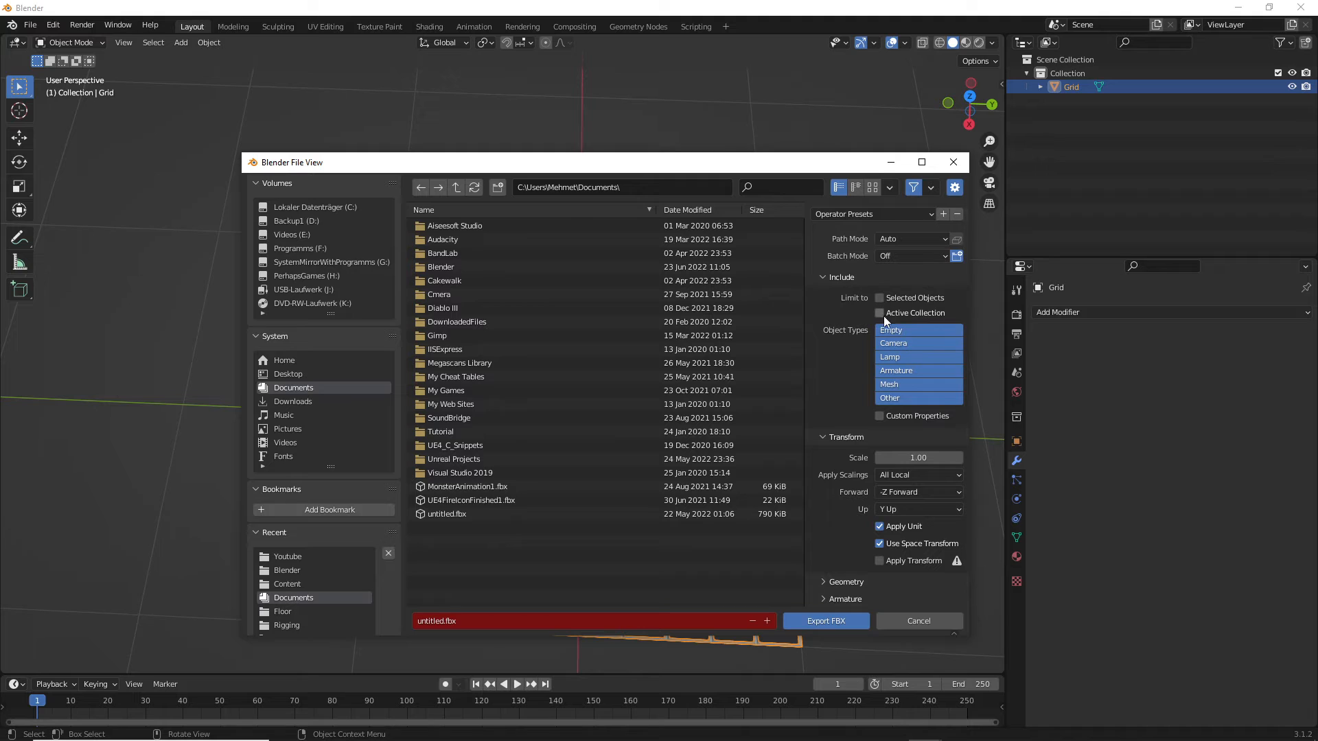
{"action": "left_click", "coordinate": [897, 384]}
Step: Configure the FBX transform with All Local scalings, X Forward and Z Up, and enable Apply Transform
{"action": "left_click", "coordinate": [892, 475]}
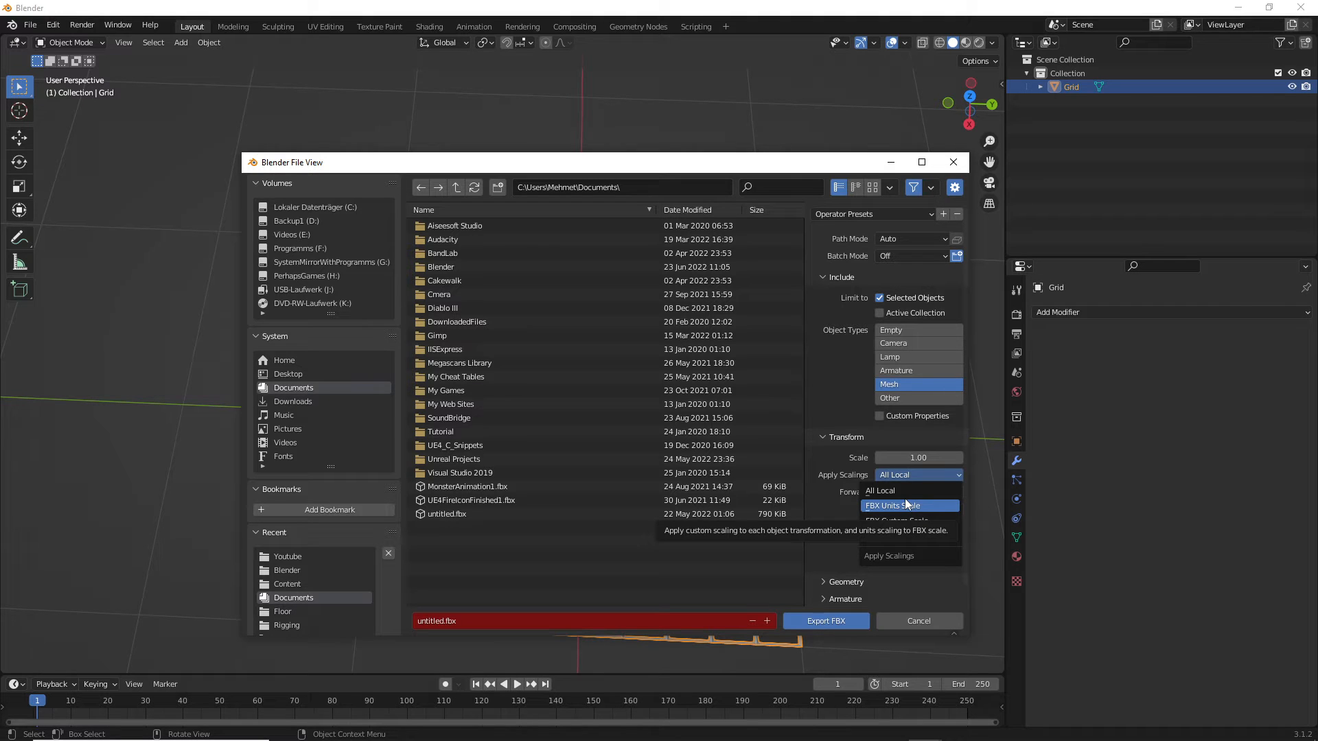
{"action": "left_click", "coordinate": [907, 486]}
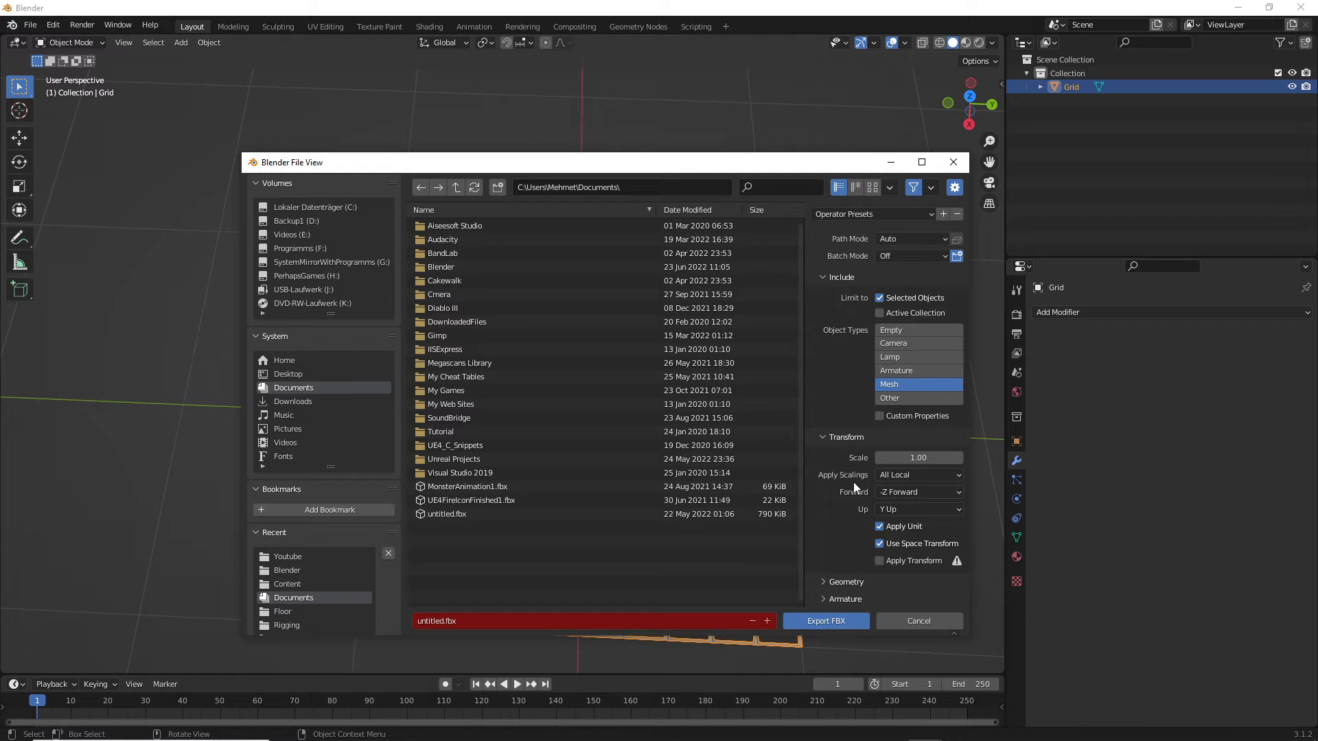
{"action": "left_click", "coordinate": [919, 493]}
{"action": "left_click", "coordinate": [907, 508]}
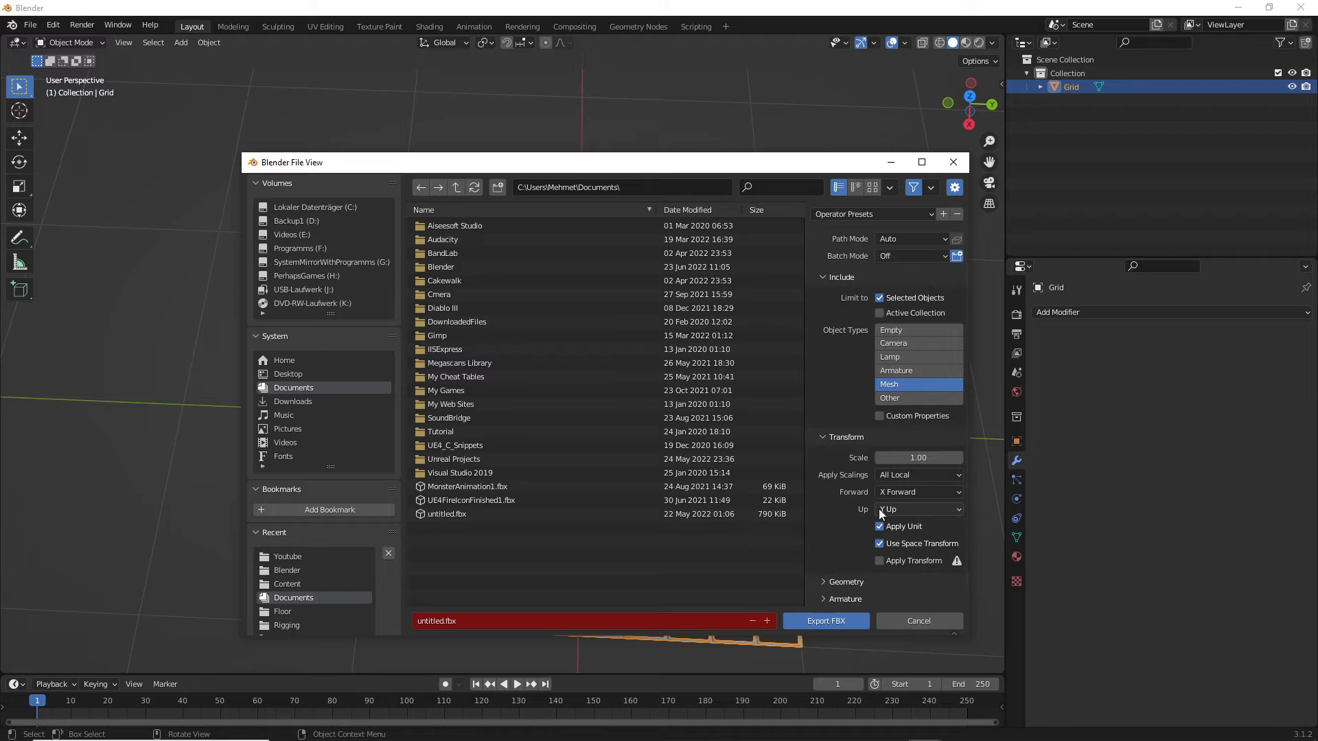
{"action": "left_click", "coordinate": [909, 512]}
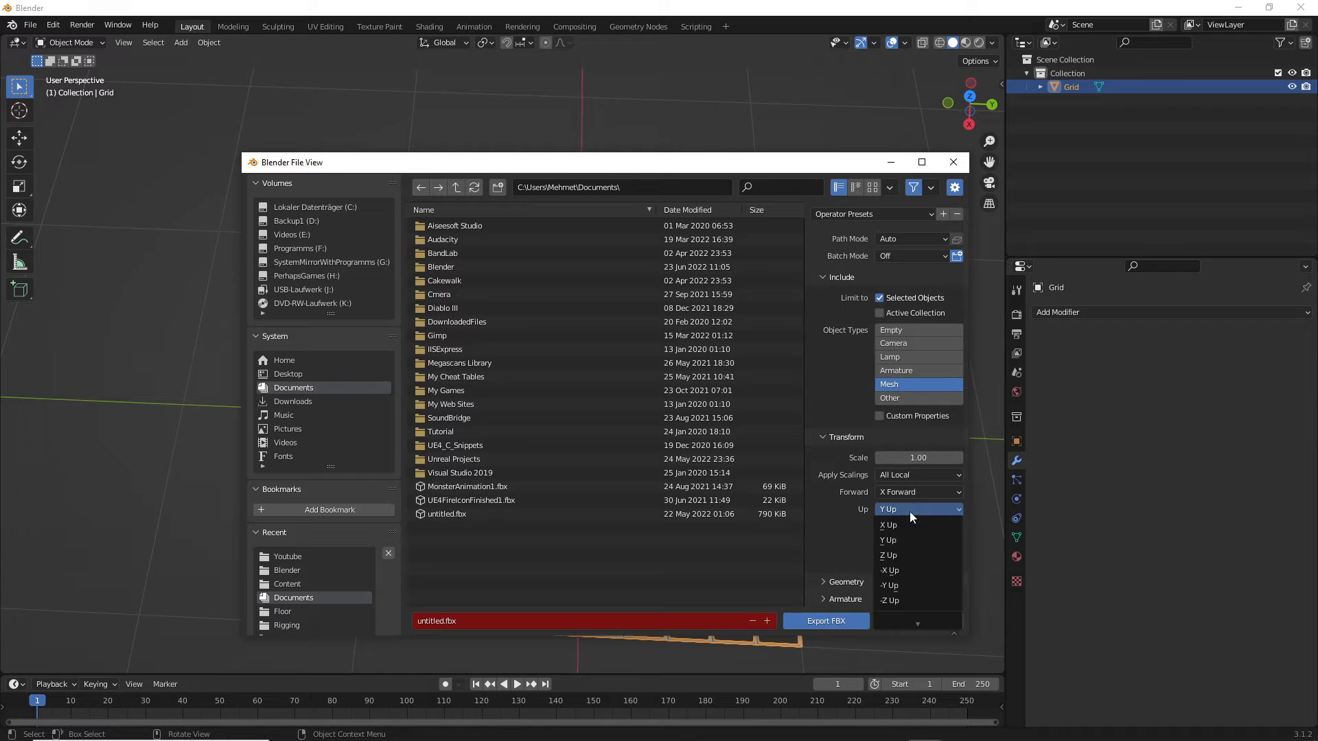
{"action": "left_click", "coordinate": [907, 556]}
{"action": "left_click", "coordinate": [879, 560]}
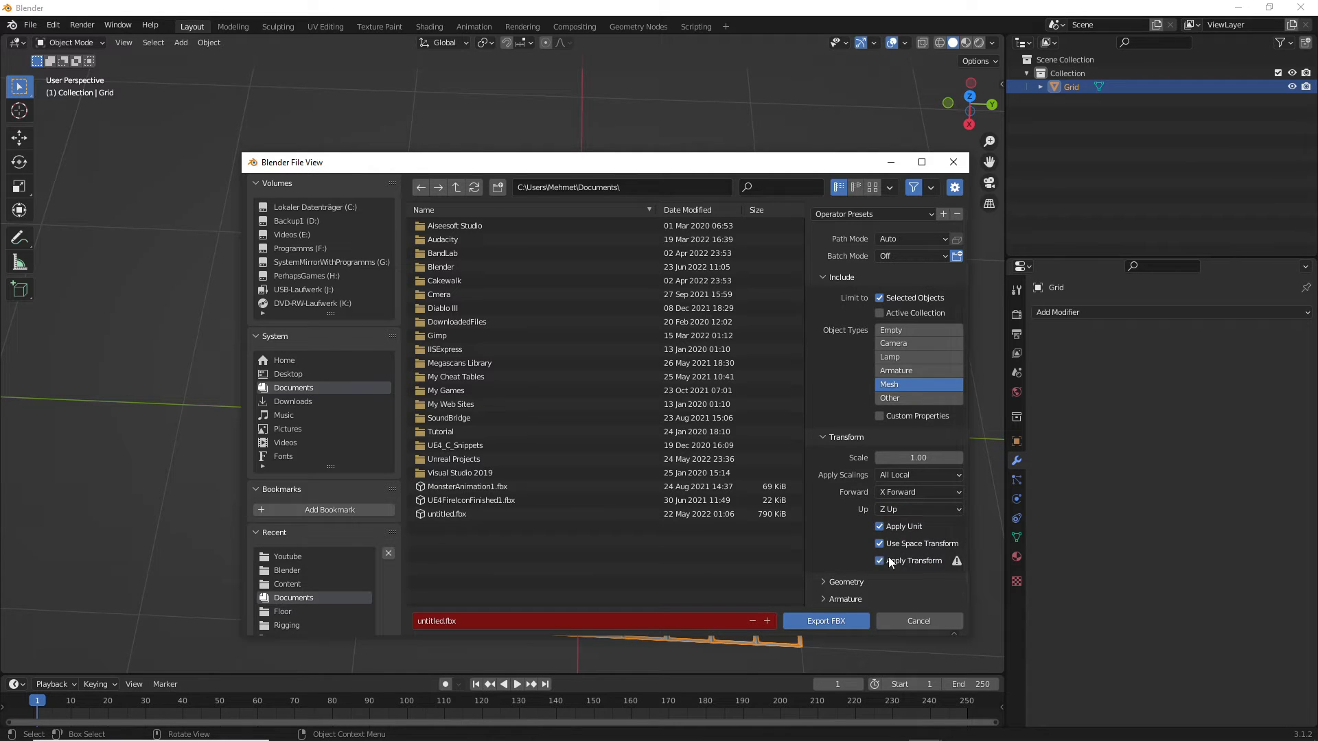
Step: Set the smoothing type in the Geometry section of the FBX export options
{"action": "scroll", "coordinate": [869, 511], "scroll_direction": "down", "scroll_amount": 1}
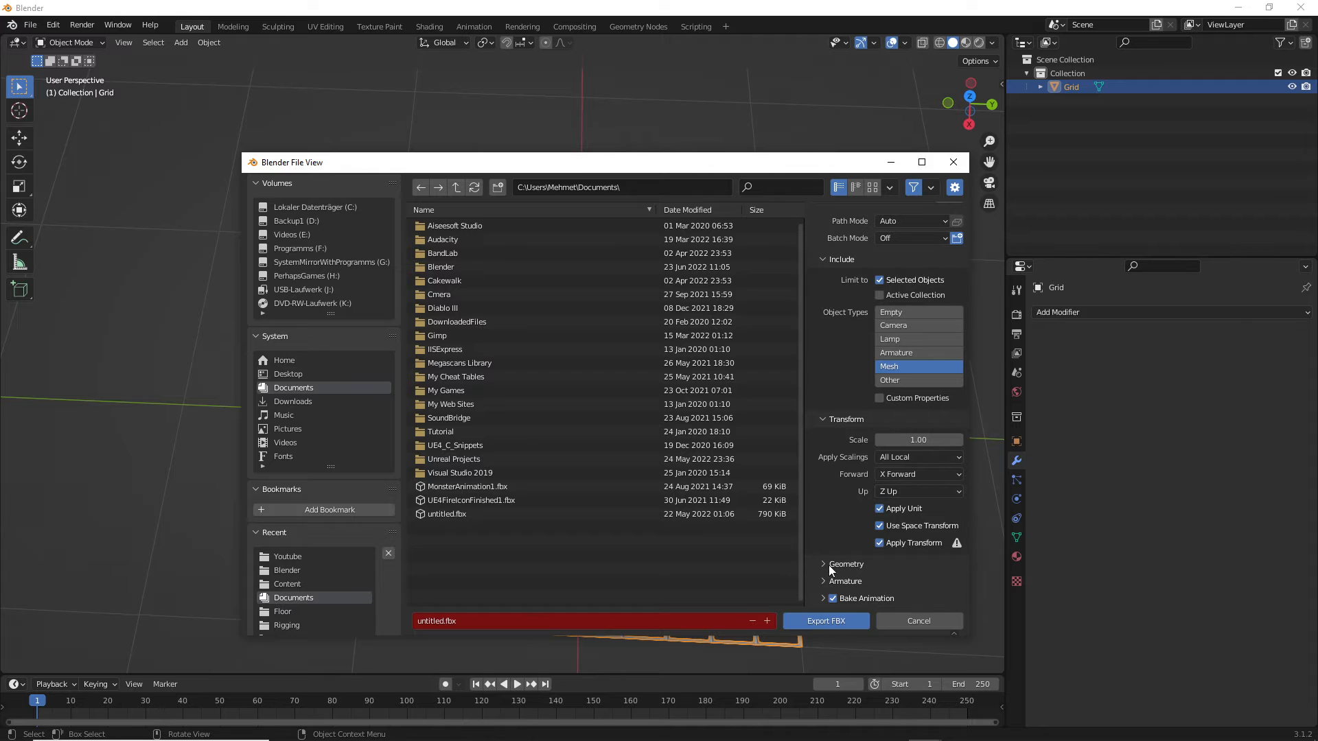
{"action": "left_click", "coordinate": [829, 565]}
{"action": "scroll", "coordinate": [904, 558], "scroll_direction": "down", "scroll_amount": 3}
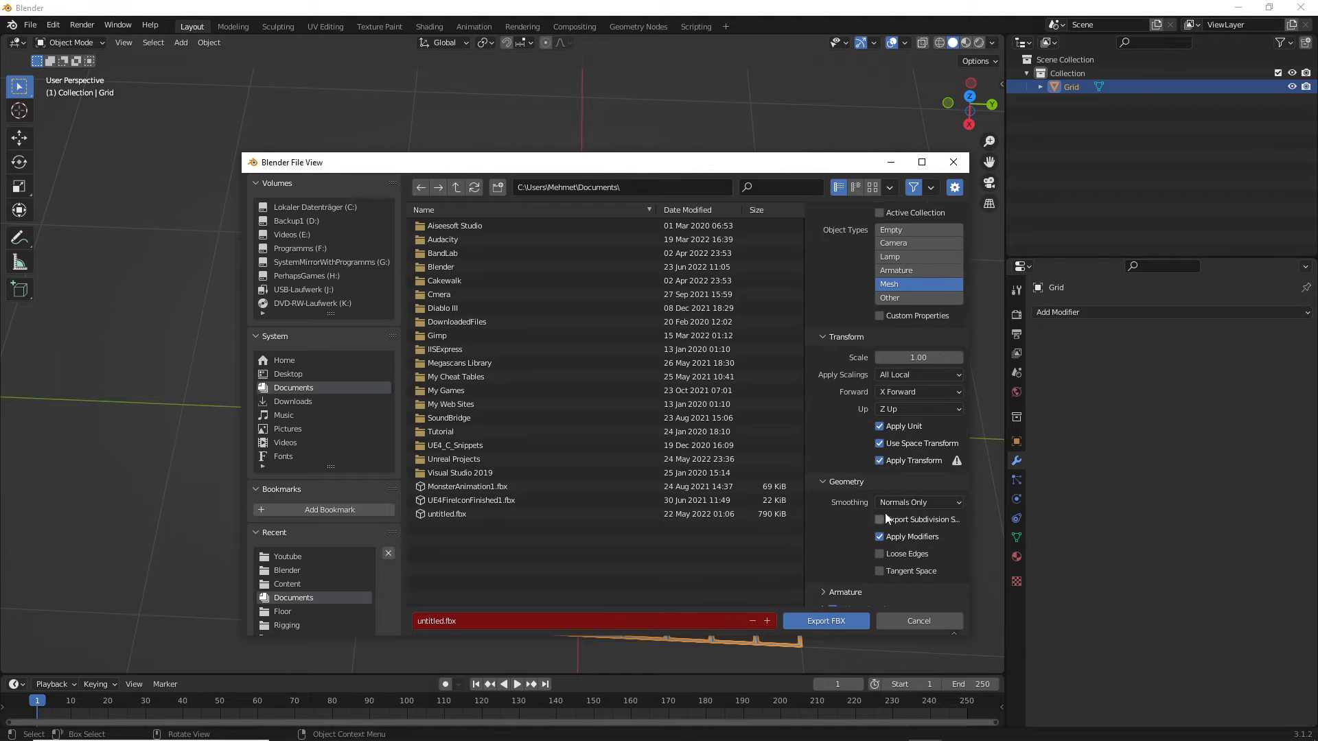
{"action": "left_click", "coordinate": [912, 505]}
{"action": "left_click", "coordinate": [907, 536]}
{"action": "left_click", "coordinate": [823, 481]}
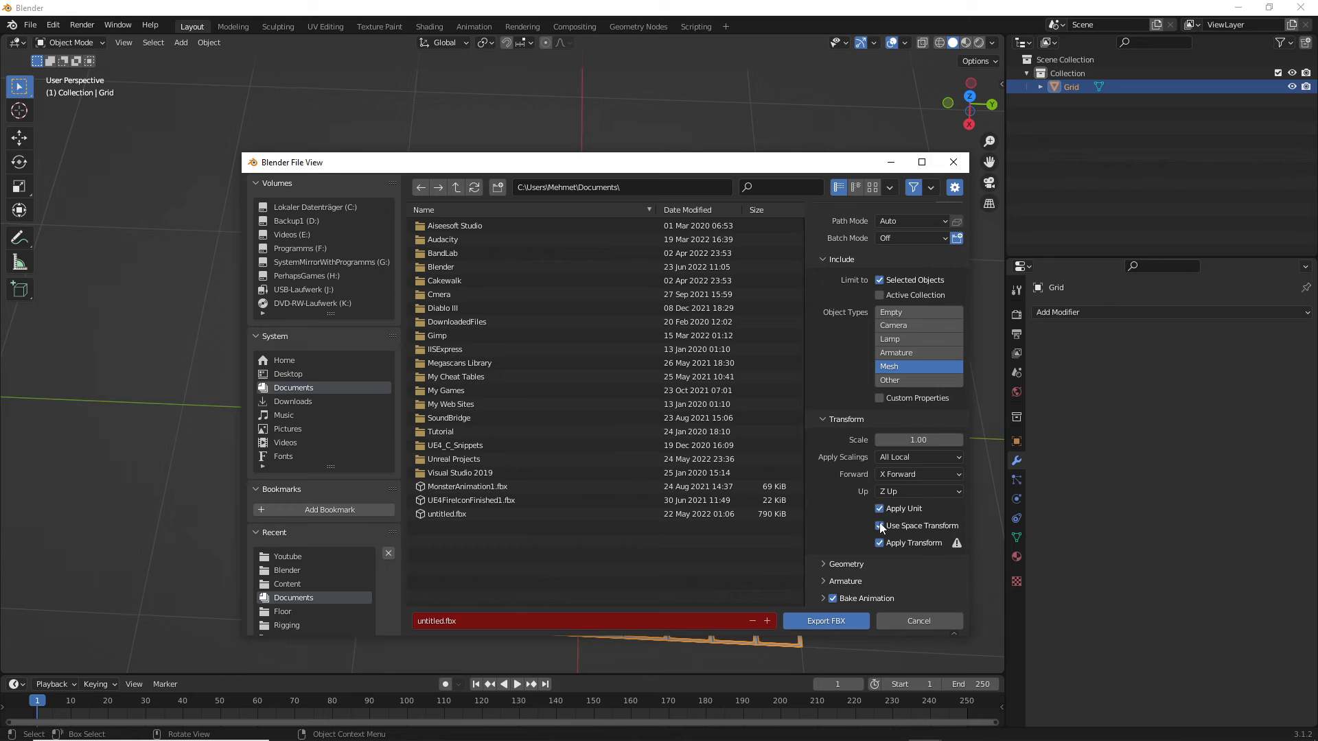
Step: Review the Armature export options and disable Bake Animation
{"action": "left_click", "coordinate": [823, 581]}
{"action": "scroll", "coordinate": [886, 528], "scroll_direction": "down", "scroll_amount": 3}
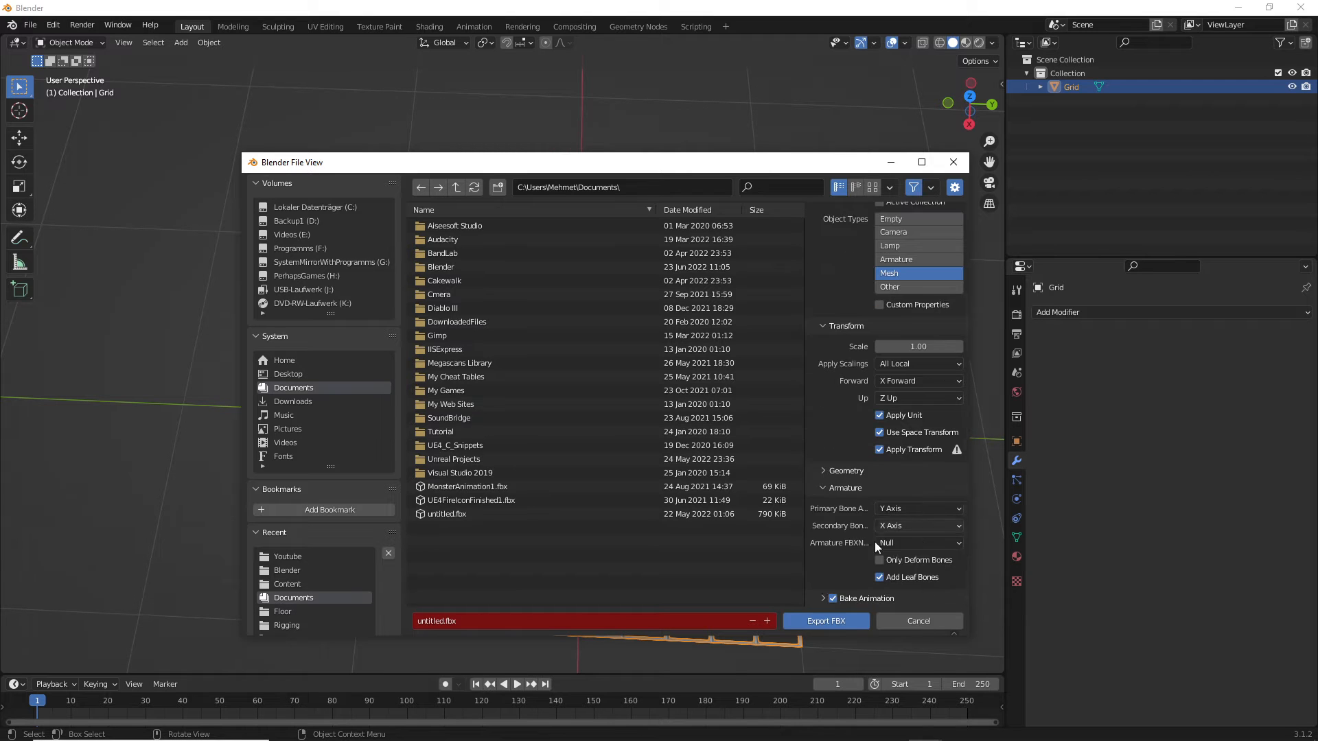
{"action": "left_click", "coordinate": [823, 488]}
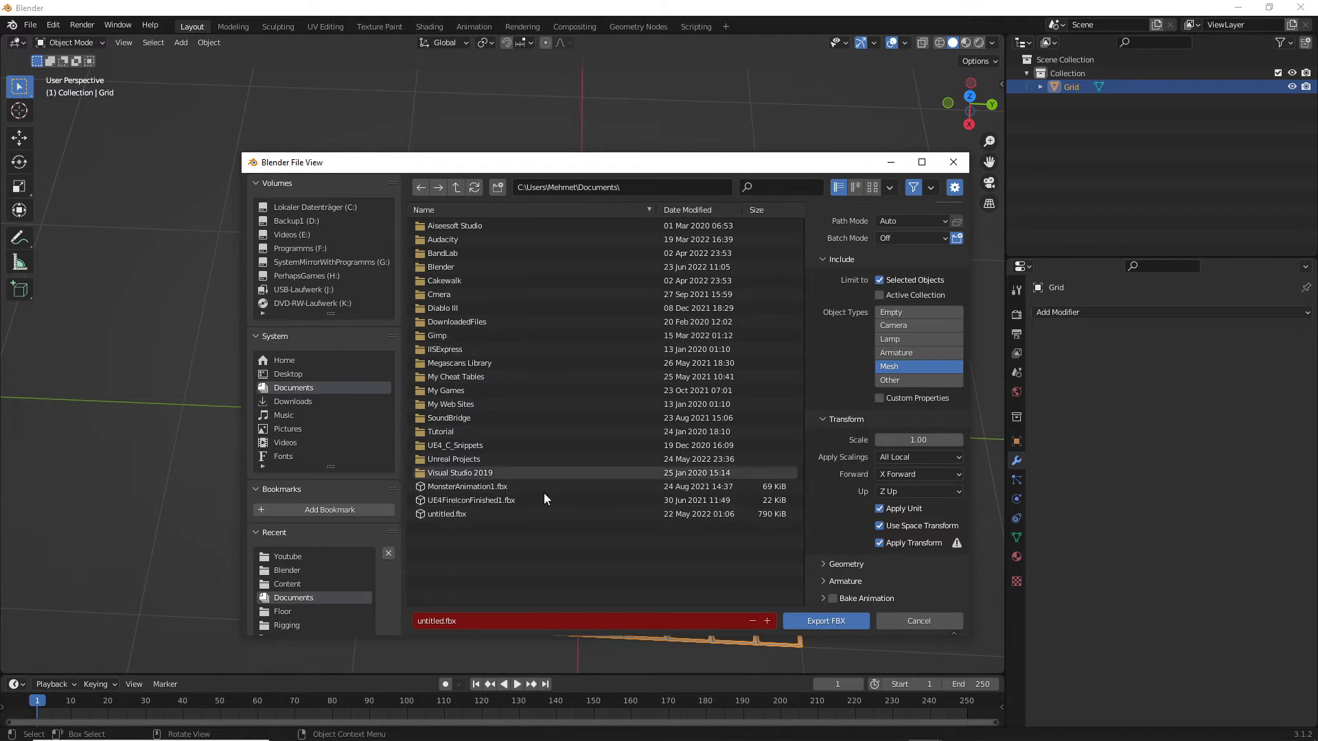
Step: Set the export location to the Blender folder inside the GameYT project's Content folder, under Unreal Projects
{"action": "left_click", "coordinate": [456, 459]}
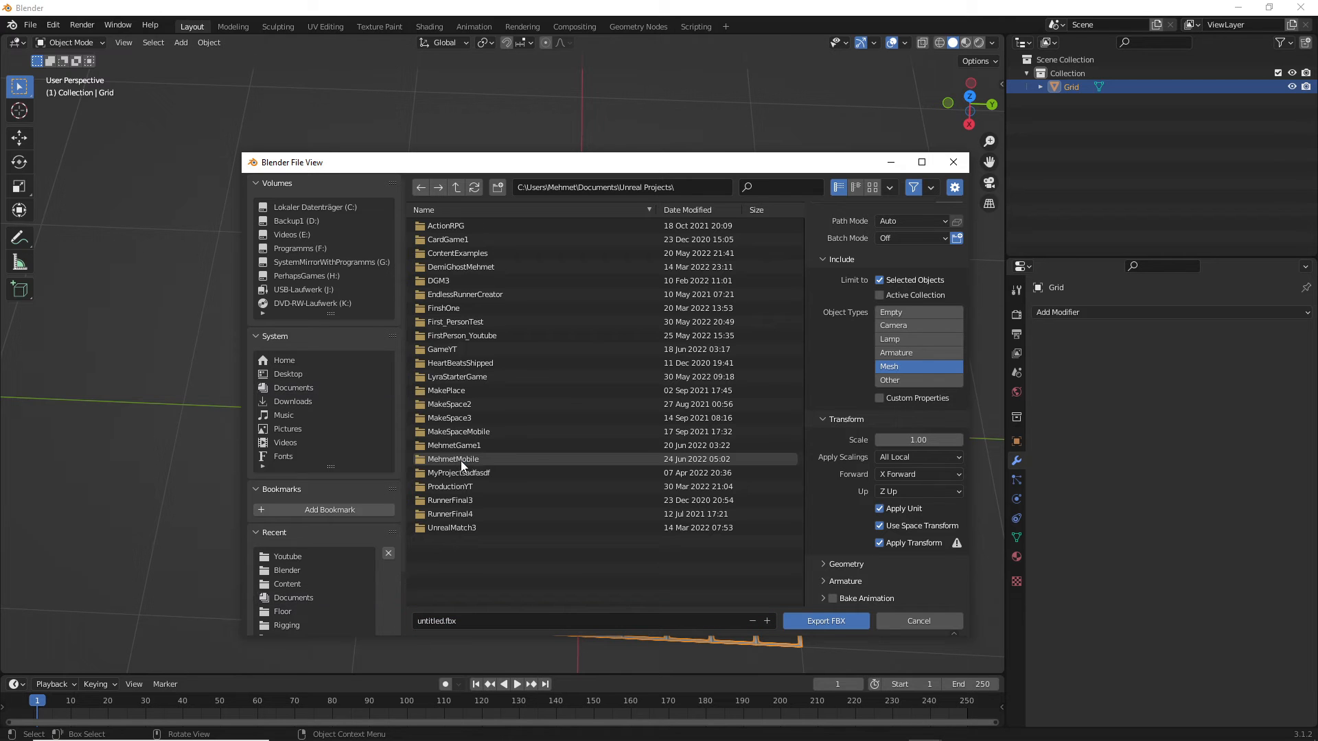
{"action": "double_click", "coordinate": [451, 350]}
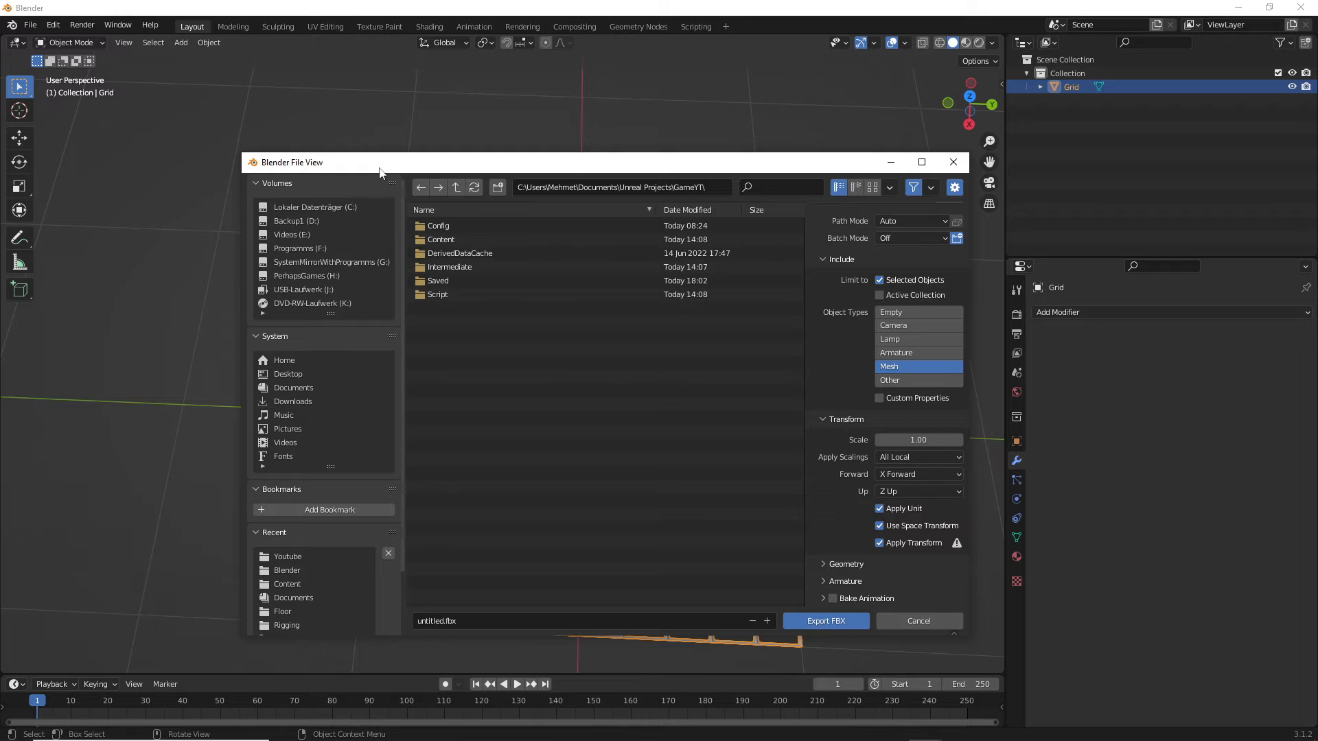
{"action": "double_click", "coordinate": [443, 239]}
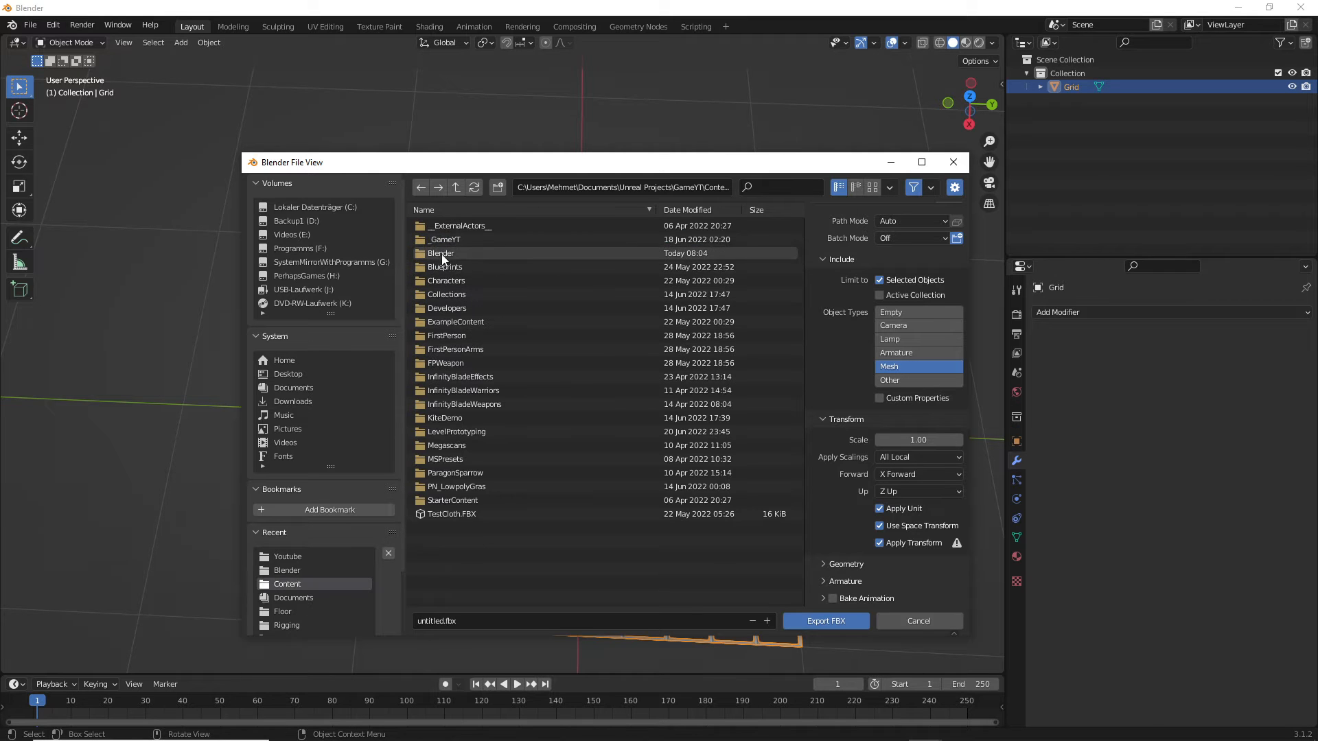
{"action": "double_click", "coordinate": [446, 254]}
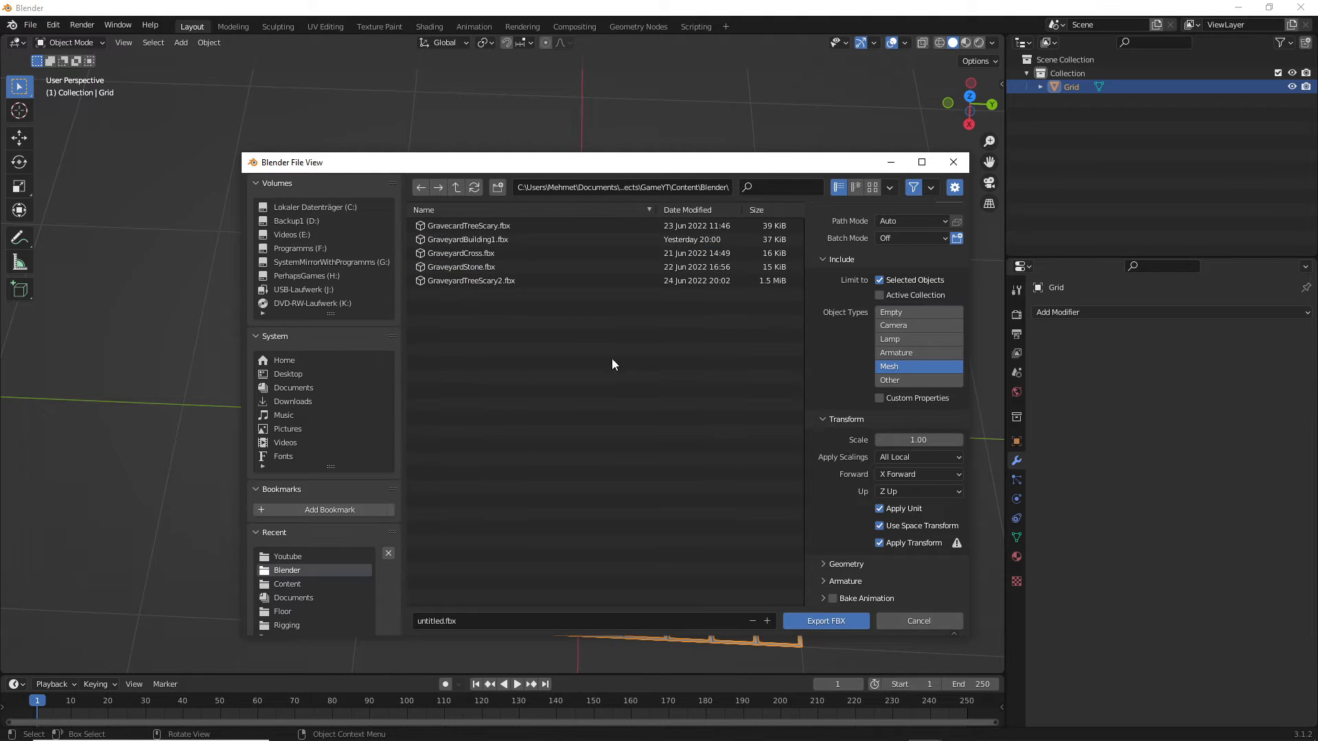
Step: Name the export file FenceModular1 and export the grid as FBX
{"action": "left_click", "coordinate": [623, 620]}
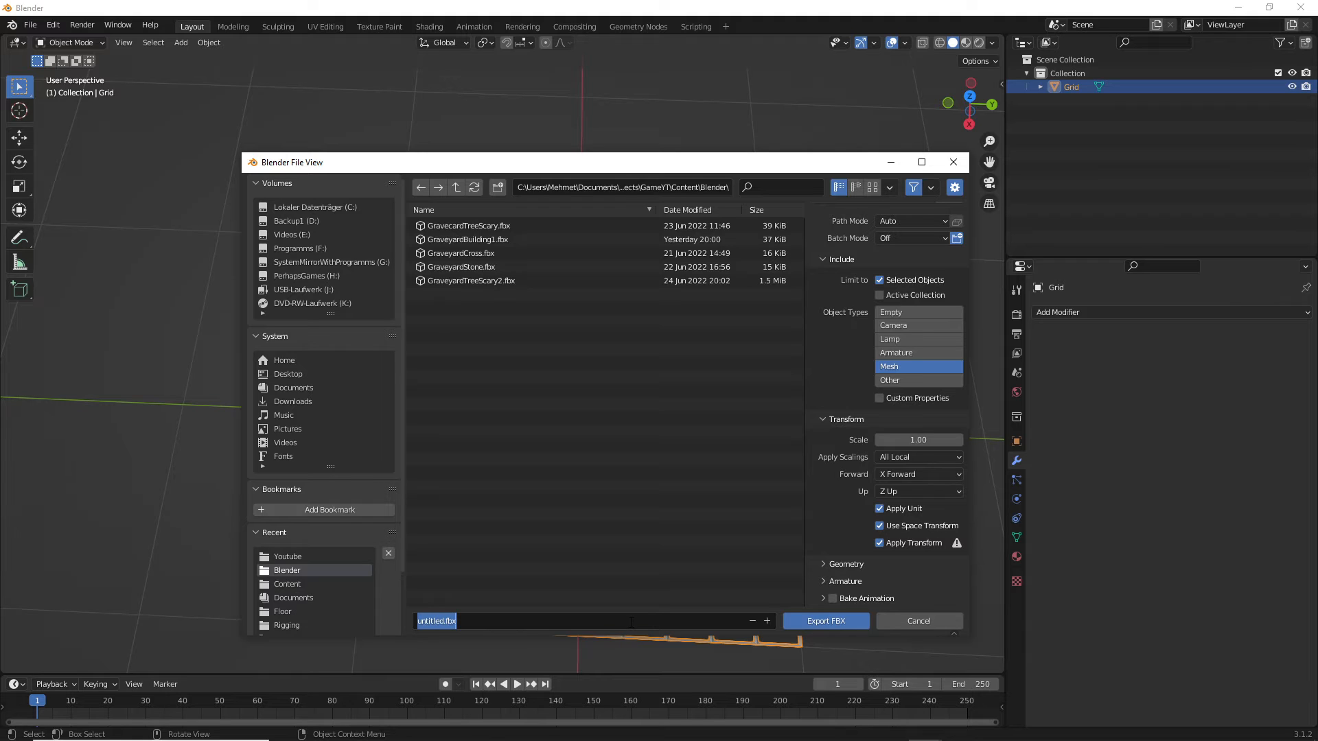
{"action": "type", "text": "FenceModular1"}
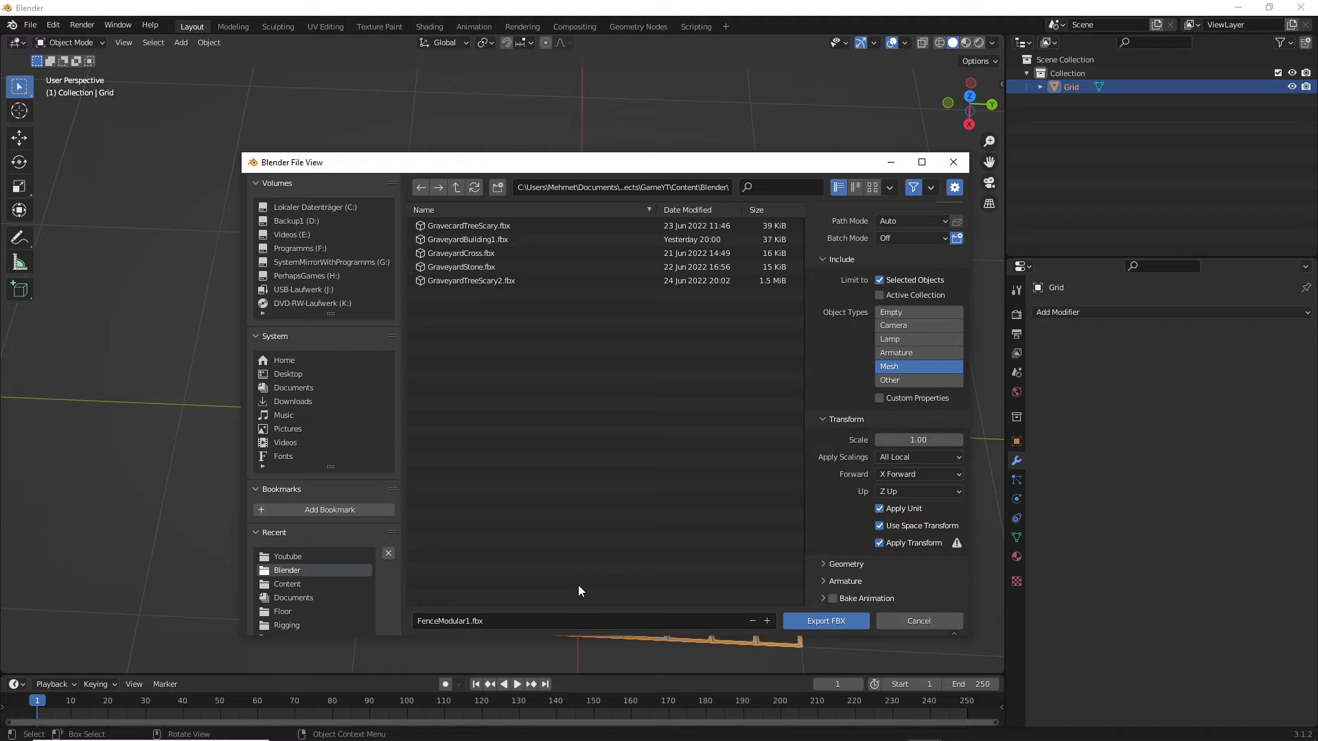
{"action": "left_click", "coordinate": [826, 622]}
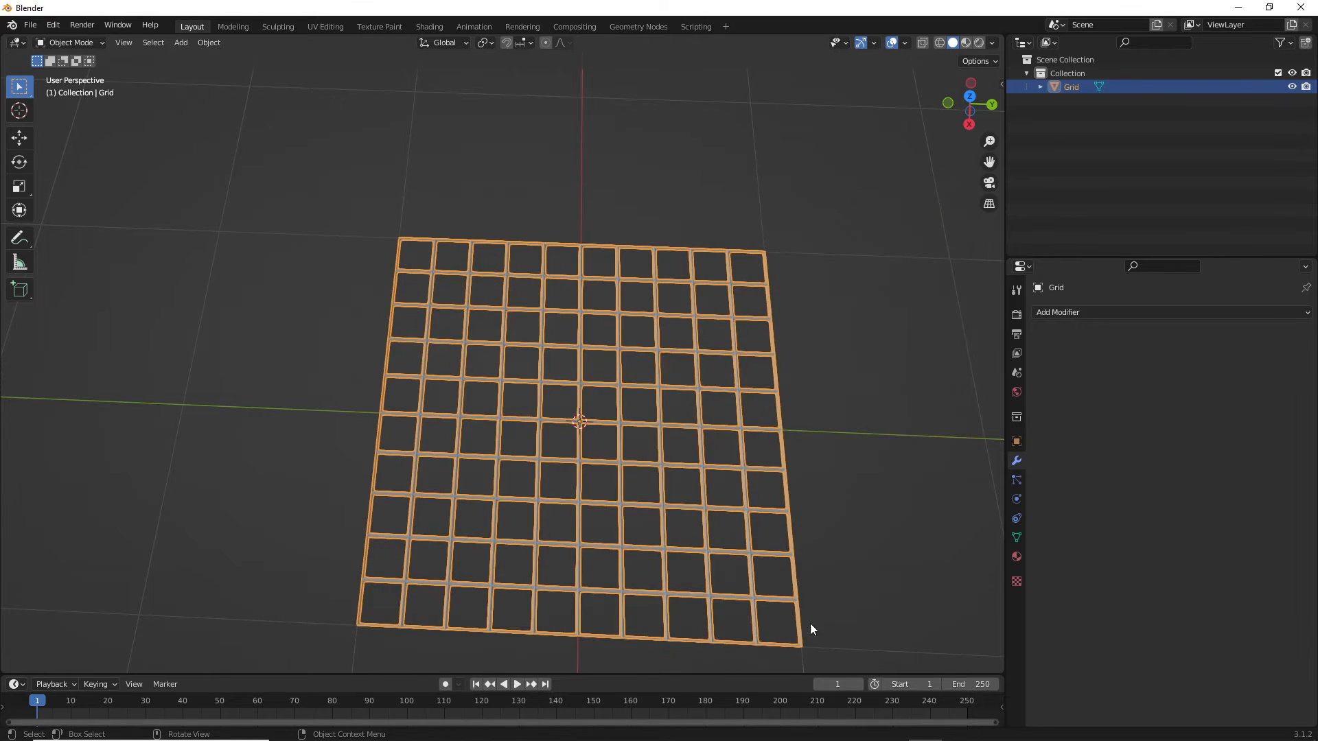
Step: Switch to Unreal Editor and import the detected FenceModular1 source file with the existing FBX import options
{"action": "key", "text": "alt+Tab"}
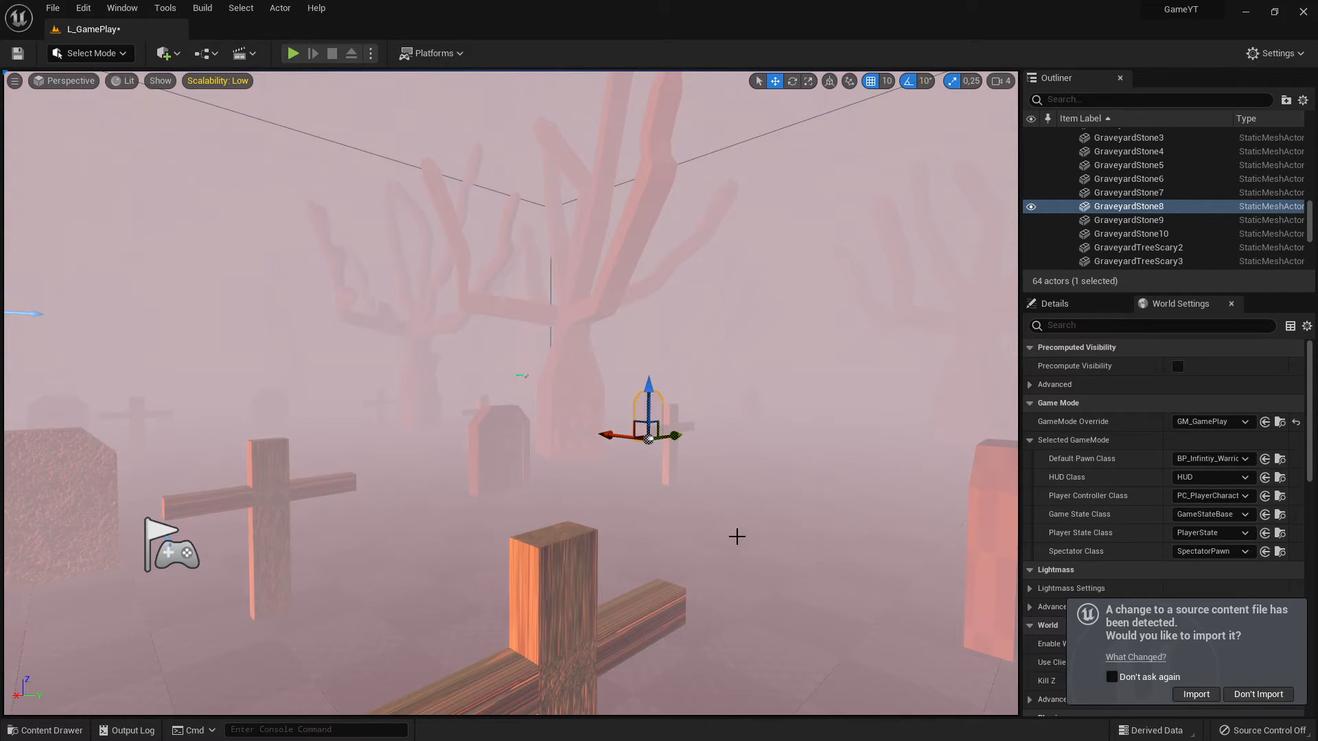
{"action": "left_click", "coordinate": [1192, 695]}
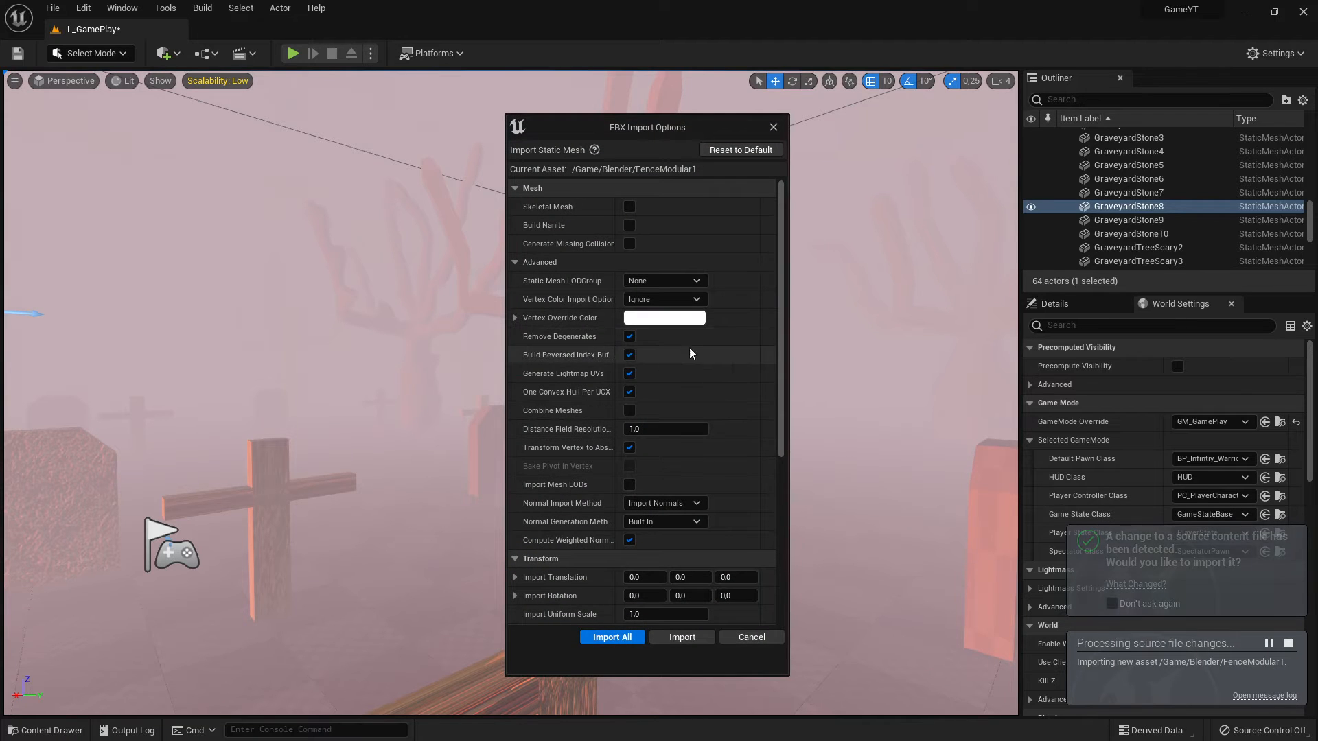
{"action": "scroll", "coordinate": [714, 385], "scroll_direction": "down", "scroll_amount": 5}
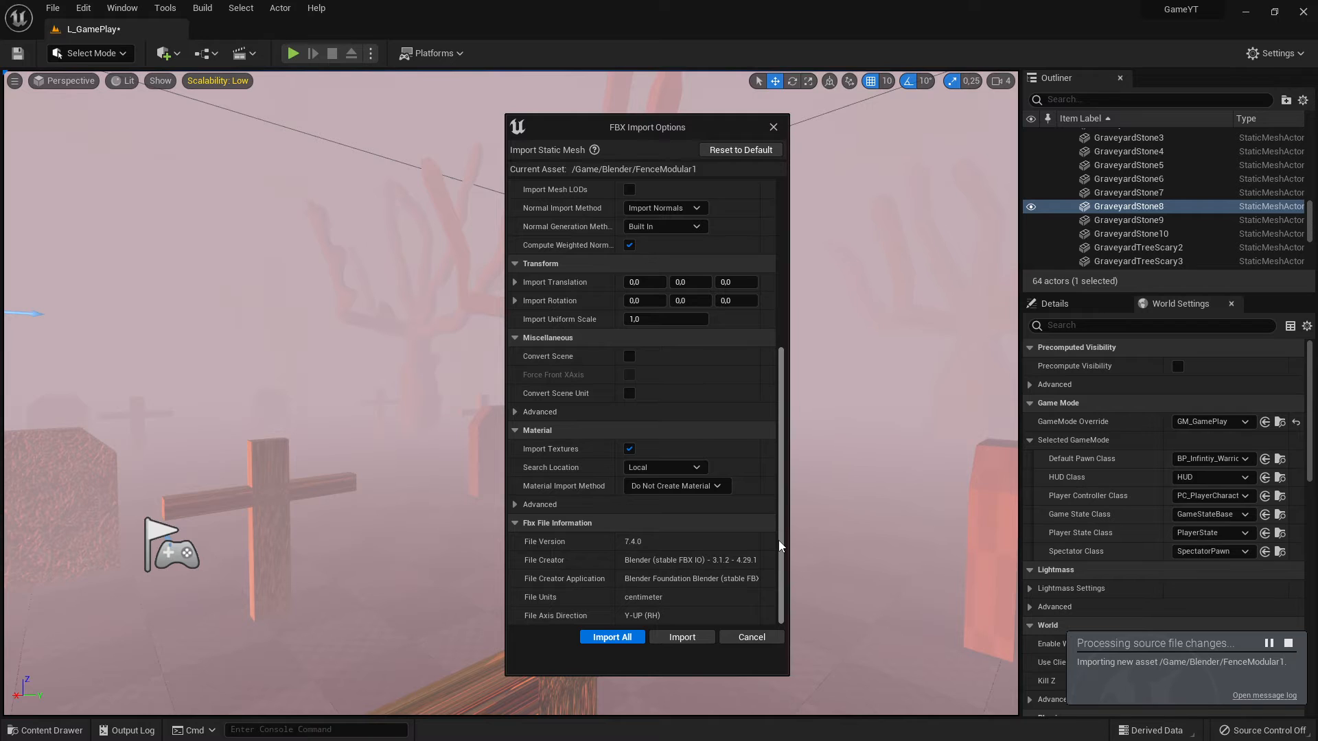
{"action": "left_click", "coordinate": [613, 639]}
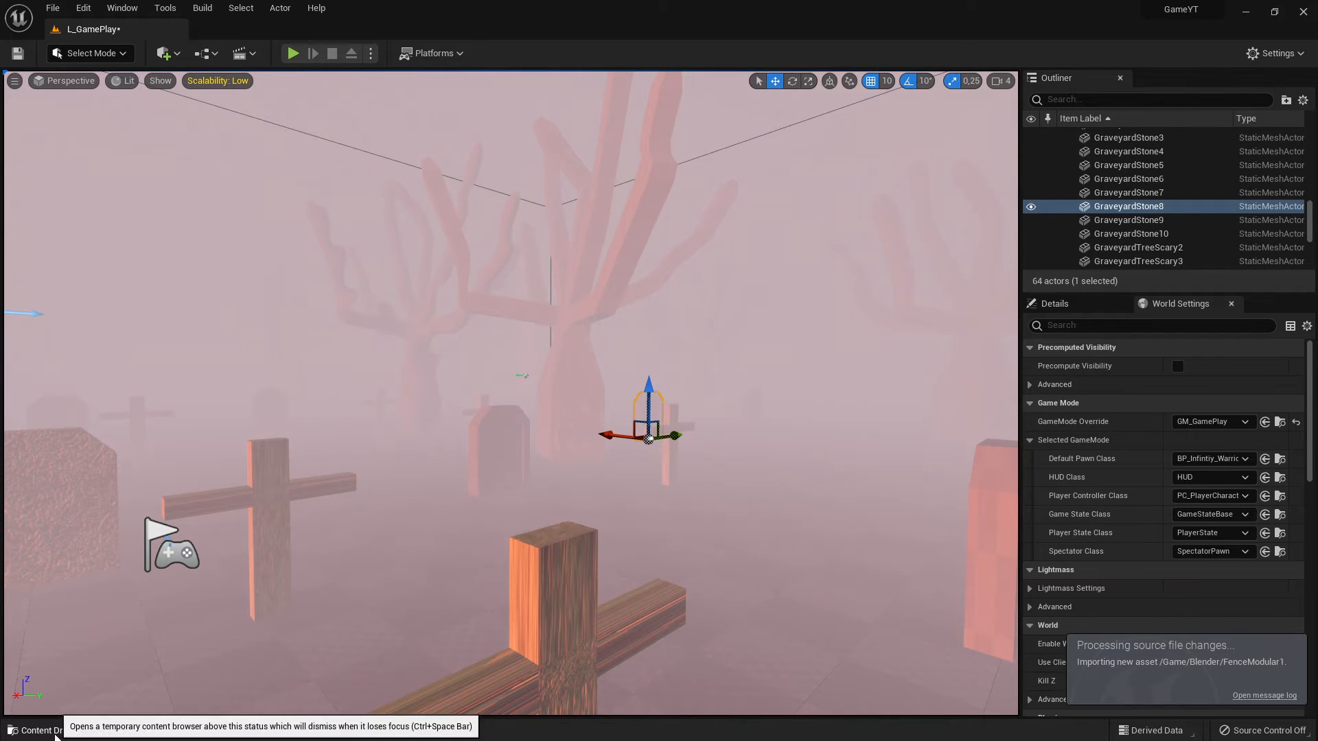
Step: Place the FenceModular1 static mesh from the Content/Blender folder on the open floor of the level
{"action": "right_click_drag", "start_coordinate": [535, 505], "coordinate": [247, 495]}
{"action": "key", "text": "w"}
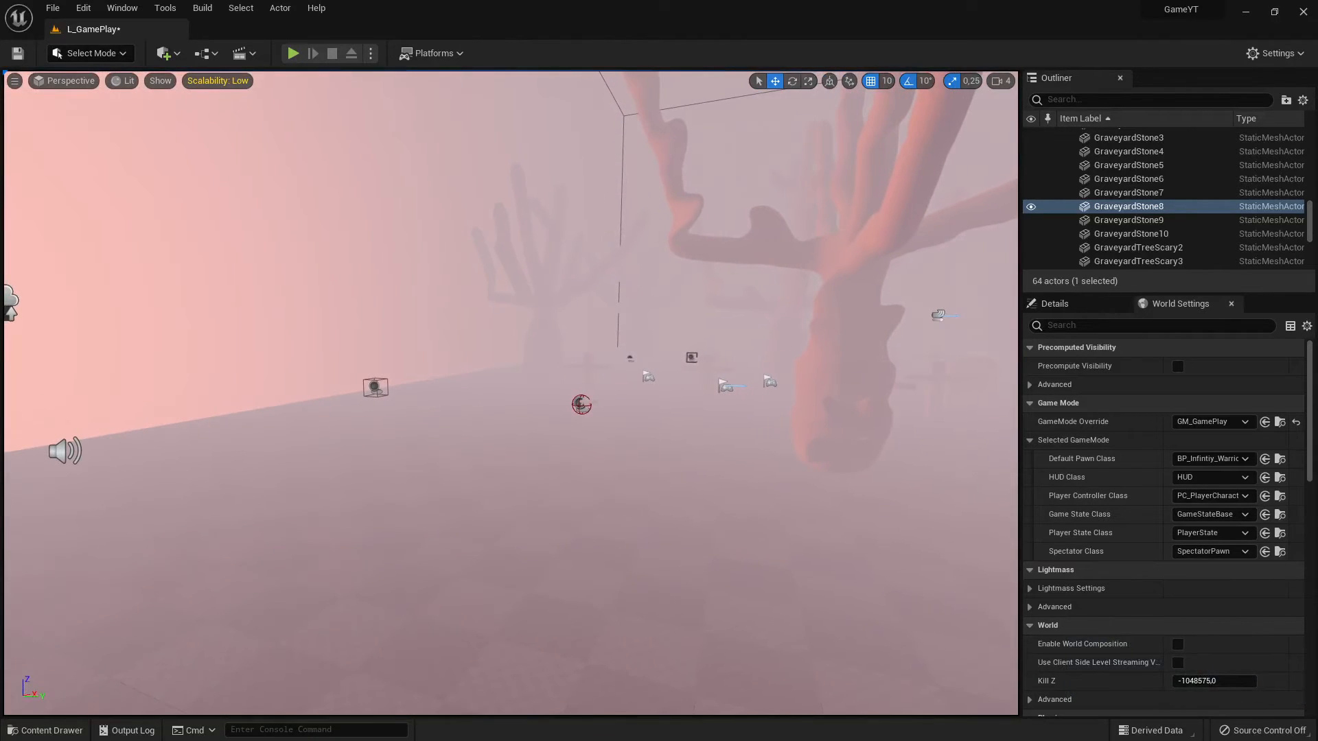
{"action": "left_click", "coordinate": [45, 730]}
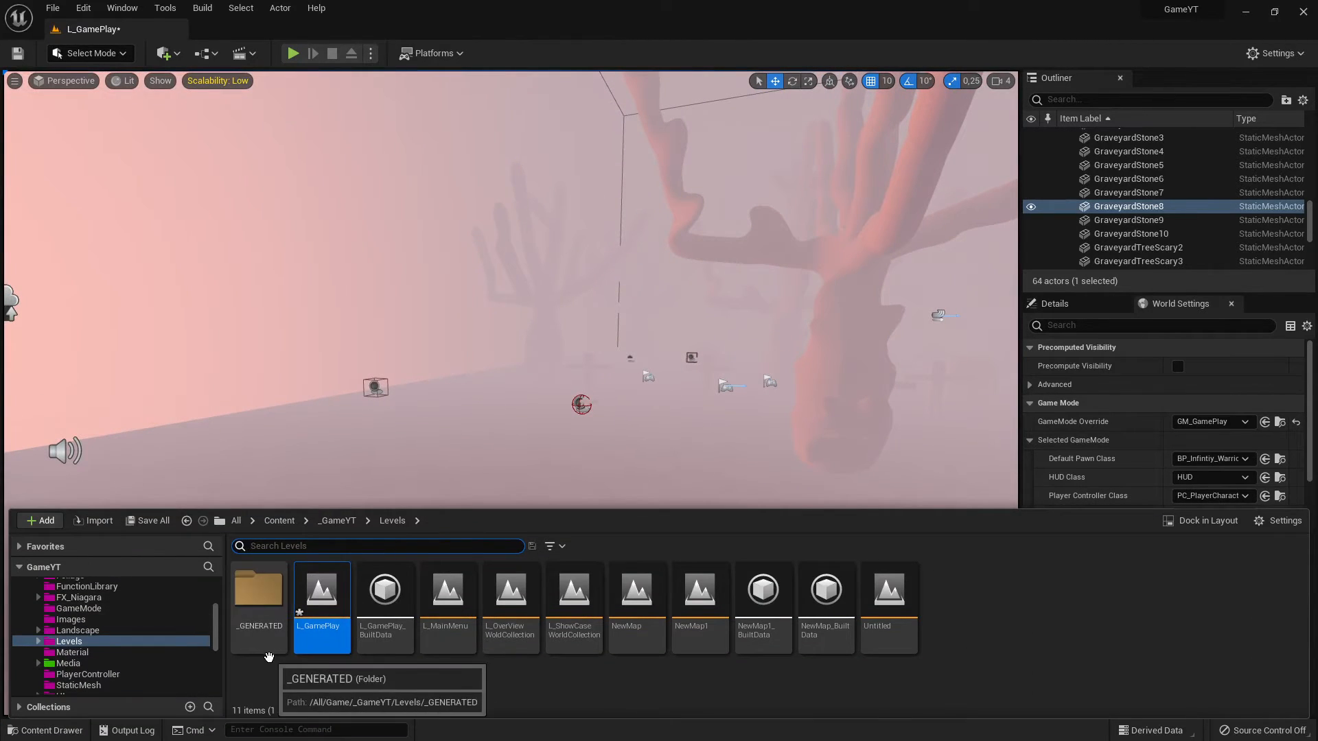
{"action": "scroll", "coordinate": [133, 616], "scroll_direction": "up", "scroll_amount": 4}
{"action": "left_click", "coordinate": [71, 597]}
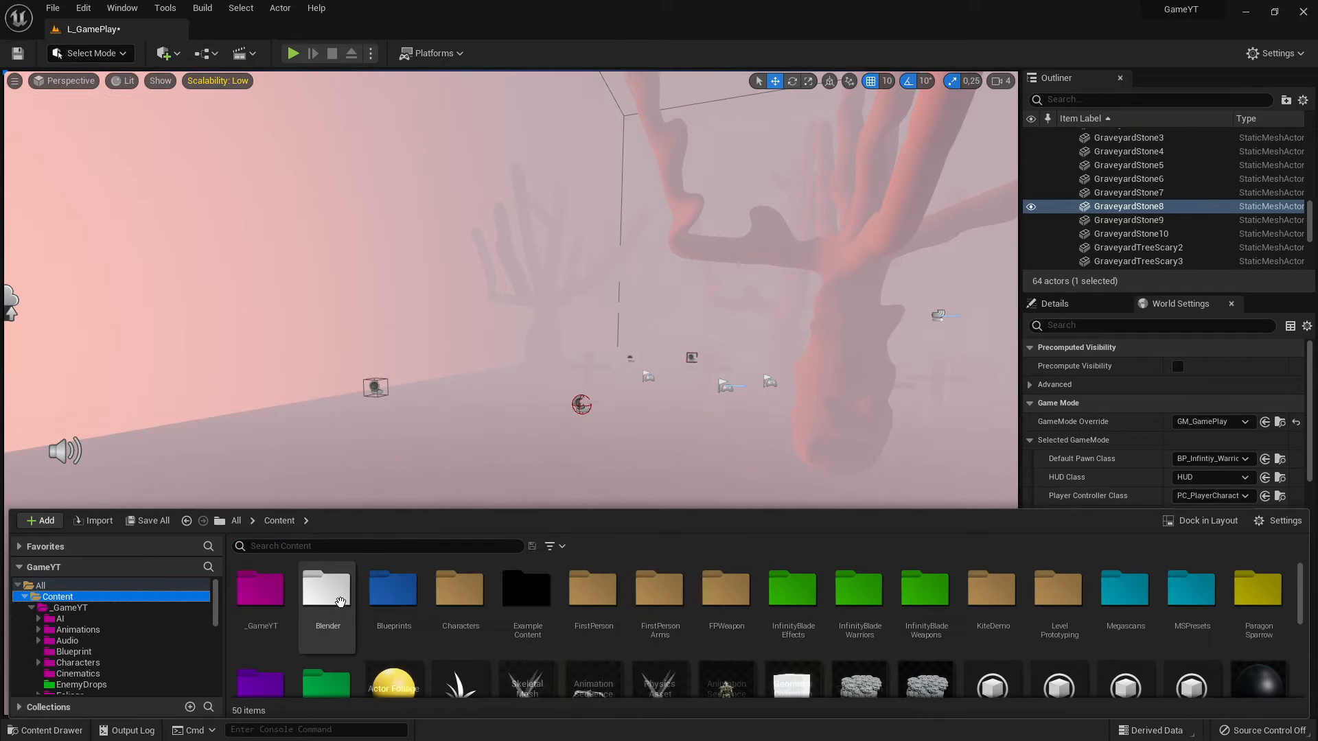
{"action": "double_click", "coordinate": [323, 589]}
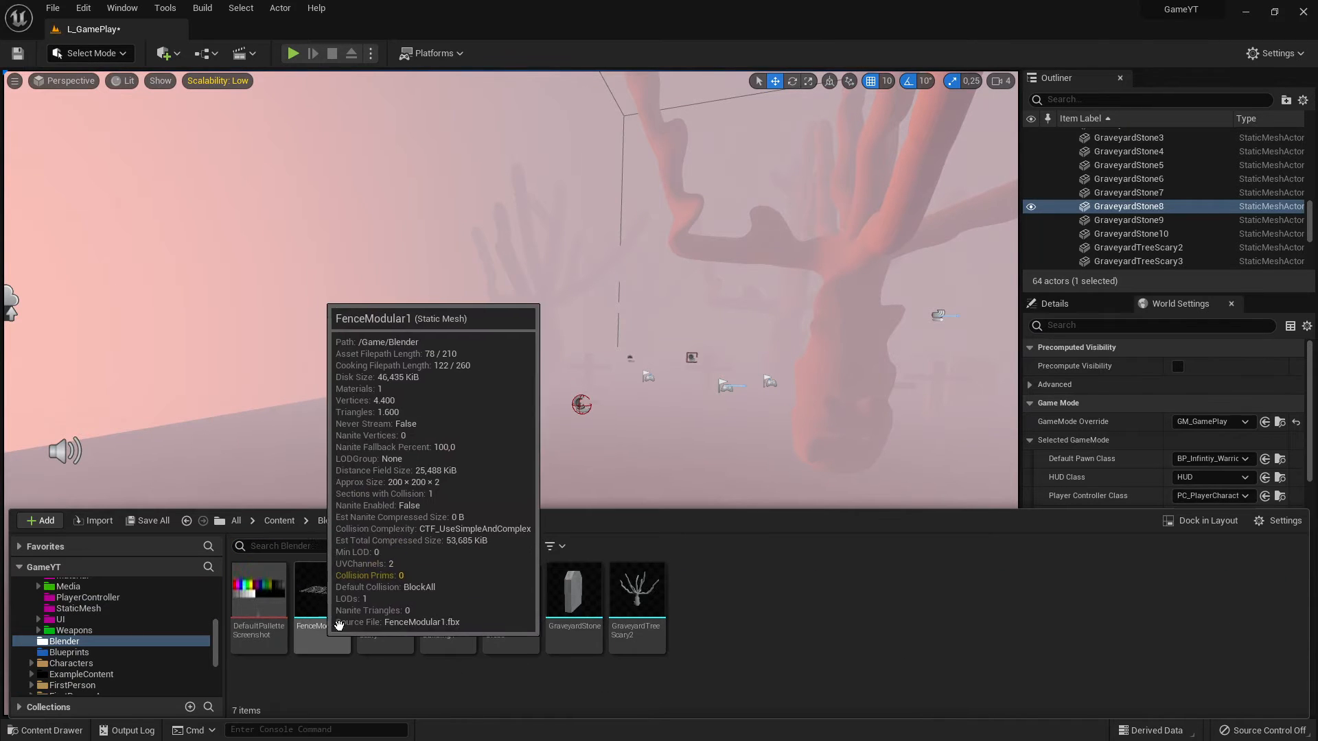
{"action": "left_click_drag", "start_coordinate": [313, 595], "coordinate": [390, 555]}
Step: Rotate the fence panel upright and move it across the level toward the crosses
{"action": "key", "text": "e"}
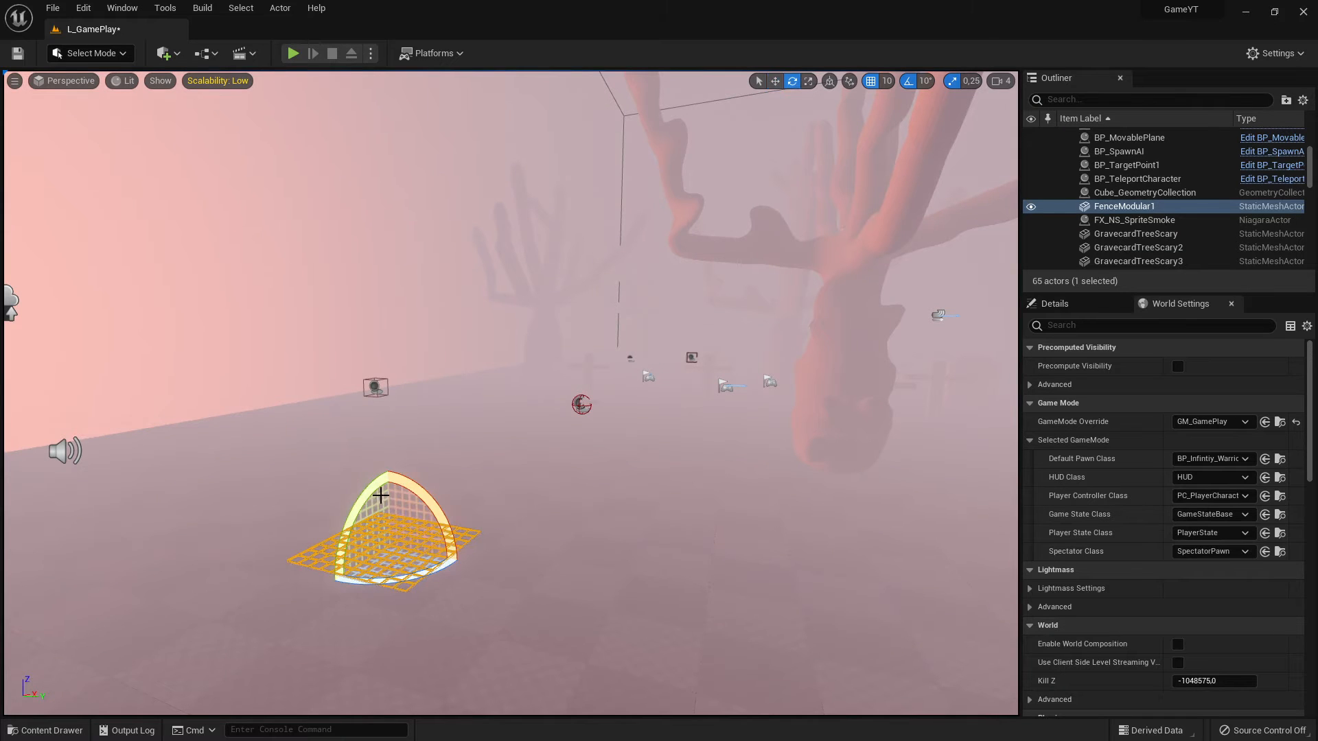
{"action": "left_click_drag", "start_coordinate": [382, 500], "coordinate": [388, 433]}
{"action": "key", "text": "w"}
{"action": "right_click_drag", "start_coordinate": [388, 433], "coordinate": [364, 433]}
{"action": "right_click_drag", "start_coordinate": [512, 585], "coordinate": [604, 585]}
{"action": "left_click_drag", "start_coordinate": [631, 486], "coordinate": [294, 431]}
Step: Play-test the level to check the fence beside the player character, and stop the session
{"action": "left_click", "coordinate": [291, 54]}
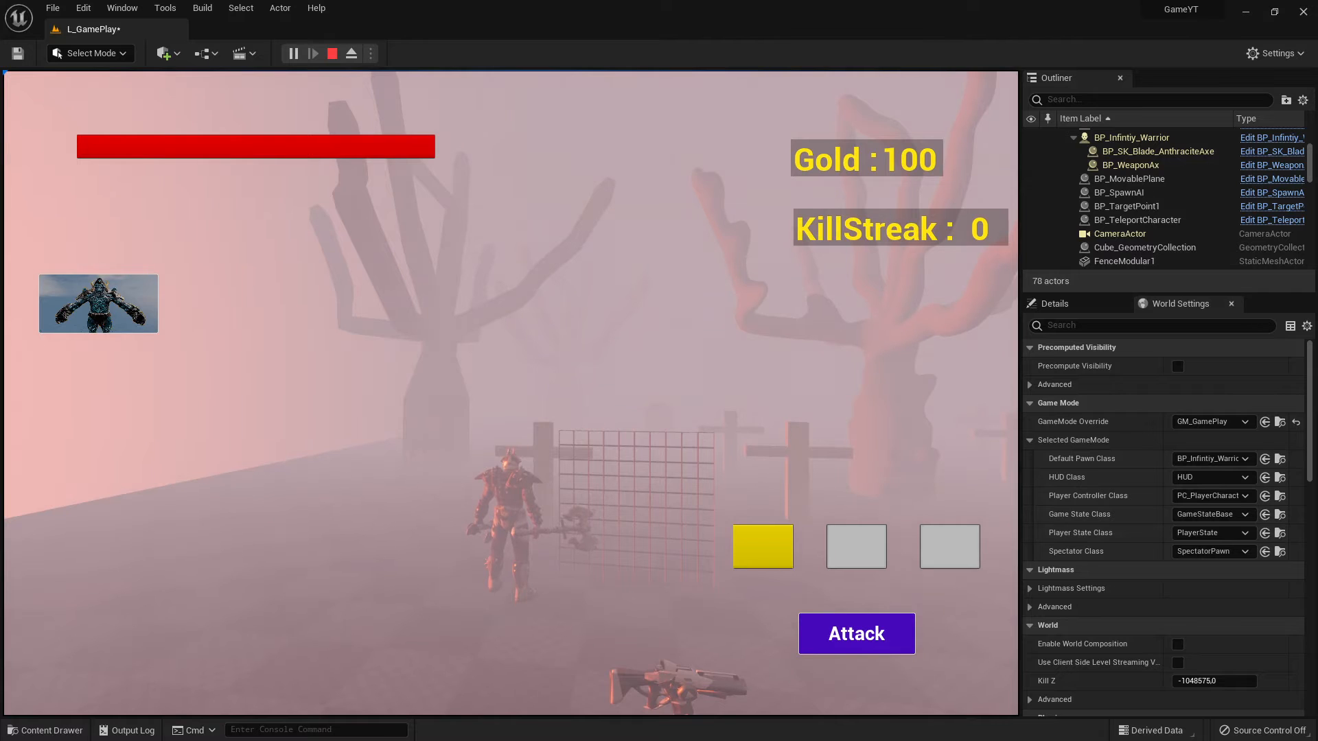
{"action": "left_click", "coordinate": [333, 53]}
Step: Lower the upright fence panel toward the ground along its vertical axis
{"action": "right_click_drag", "start_coordinate": [559, 367], "coordinate": [549, 398]}
{"action": "key", "text": "w"}
{"action": "key", "text": "s"}
{"action": "right_click_drag", "start_coordinate": [508, 356], "coordinate": [496, 295]}
{"action": "key", "text": "w"}
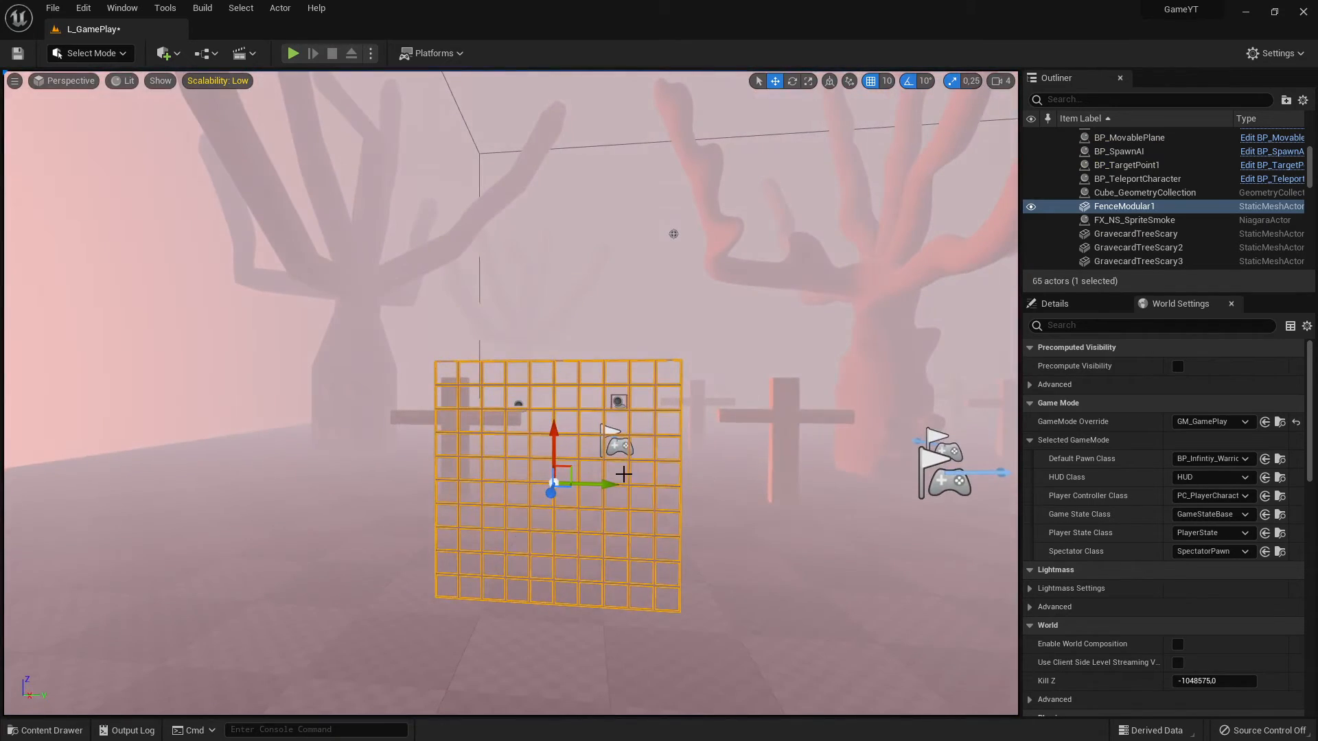
{"action": "right_click_drag", "start_coordinate": [541, 449], "coordinate": [550, 451]}
{"action": "key", "text": "w"}
{"action": "mouse_move", "coordinate": [550, 476]}
{"action": "left_mouse_down"}
{"action": "mouse_move", "coordinate": [551, 405]}
{"action": "mouse_move", "coordinate": [550, 490]}
{"action": "left_mouse_up"}
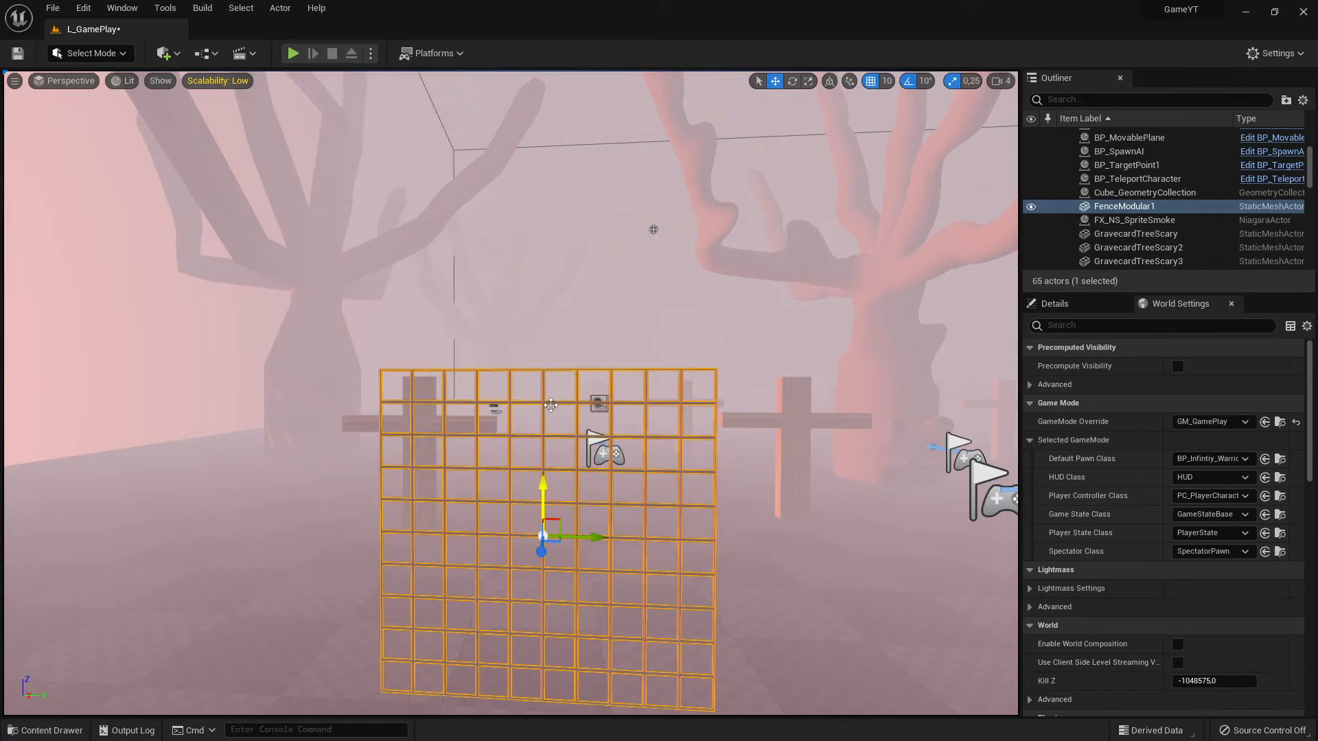
Step: Move the fence panel away from the crosses to an open area of the level
{"action": "right_click_drag", "start_coordinate": [551, 490], "coordinate": [604, 498]}
{"action": "key", "text": "d"}
{"action": "key", "text": "w"}
{"action": "left_click_drag", "start_coordinate": [538, 398], "coordinate": [1012, 422]}
{"action": "right_click_drag", "start_coordinate": [1012, 422], "coordinate": [1270, 425]}
{"action": "key", "text": "a"}
{"action": "left_click_drag", "start_coordinate": [601, 420], "coordinate": [729, 365]}
Step: Duplicate the fence panel three times along its length to form a continuous row of four panels
{"action": "key", "text": "w"}
{"action": "right_click_drag", "start_coordinate": [729, 365], "coordinate": [741, 430]}
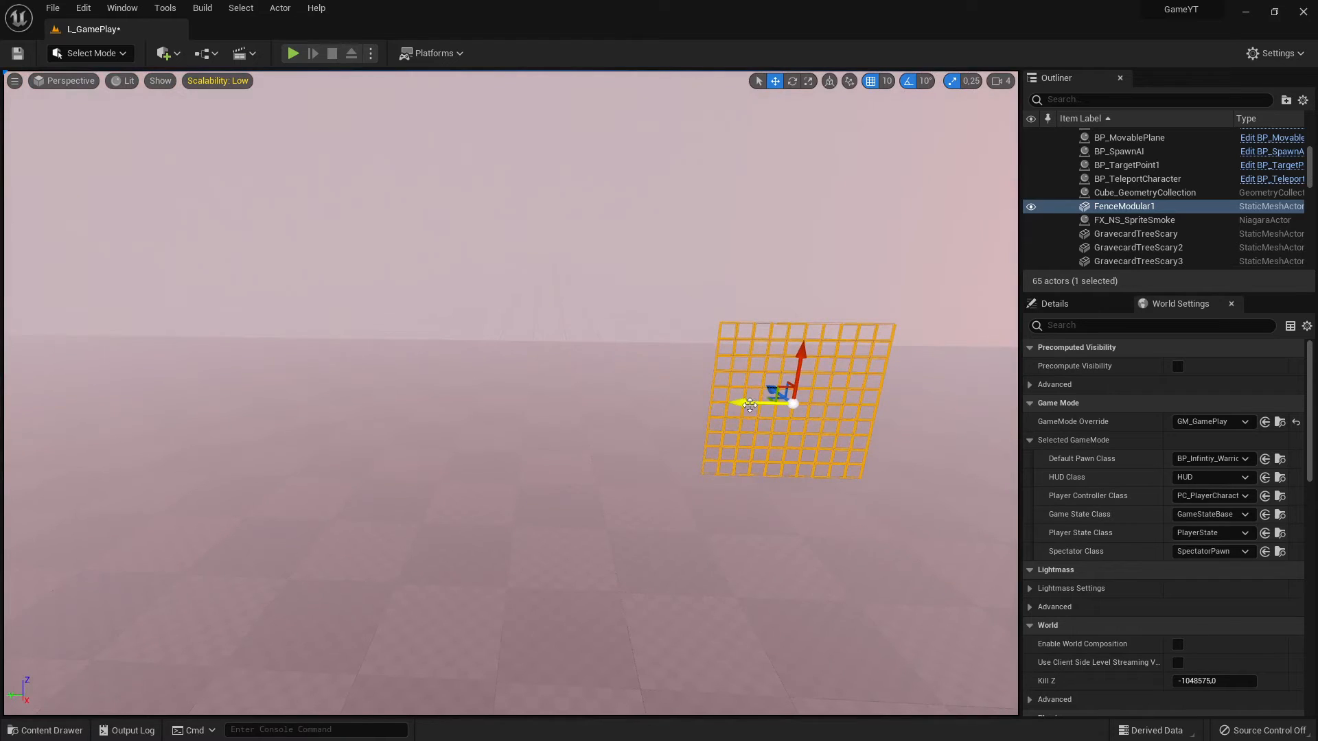
{"action": "left_click_drag", "start_coordinate": [748, 415], "coordinate": [272, 379], "text": "alt"}
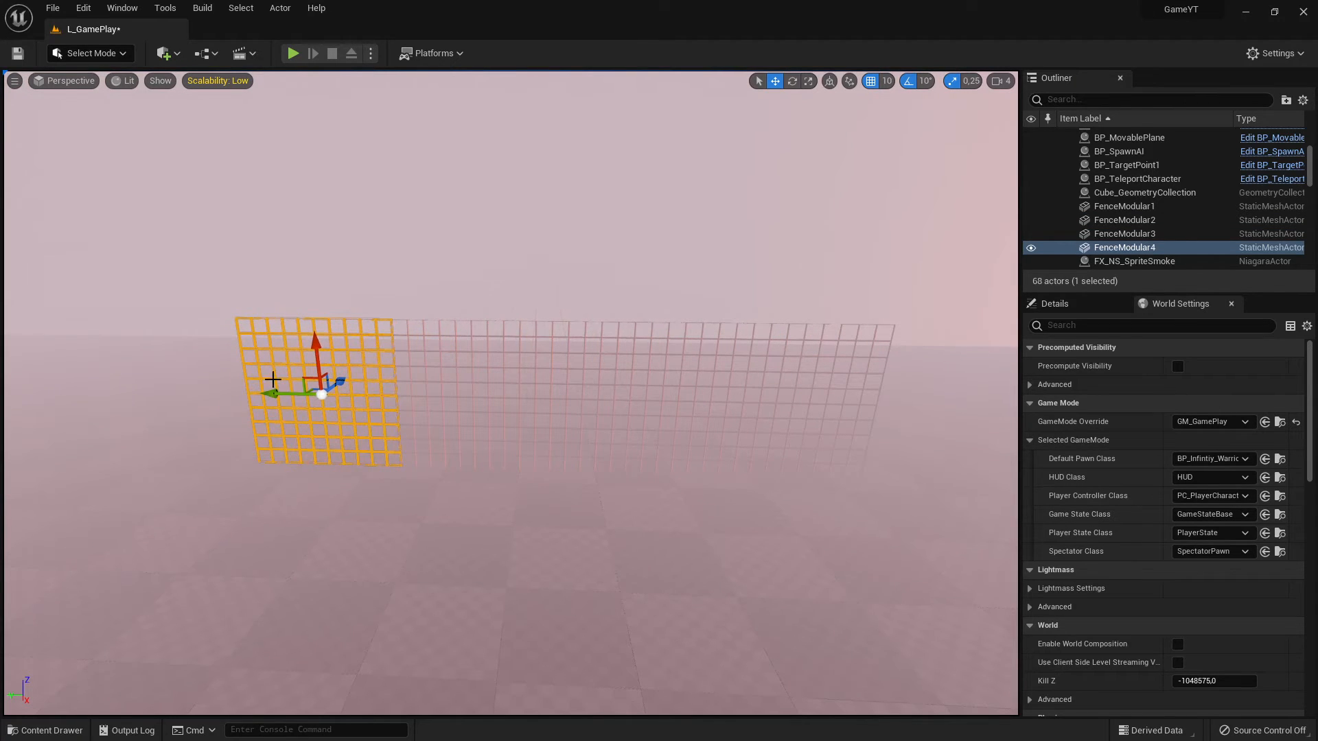
{"action": "left_click", "coordinate": [487, 402], "text": "ctrl"}
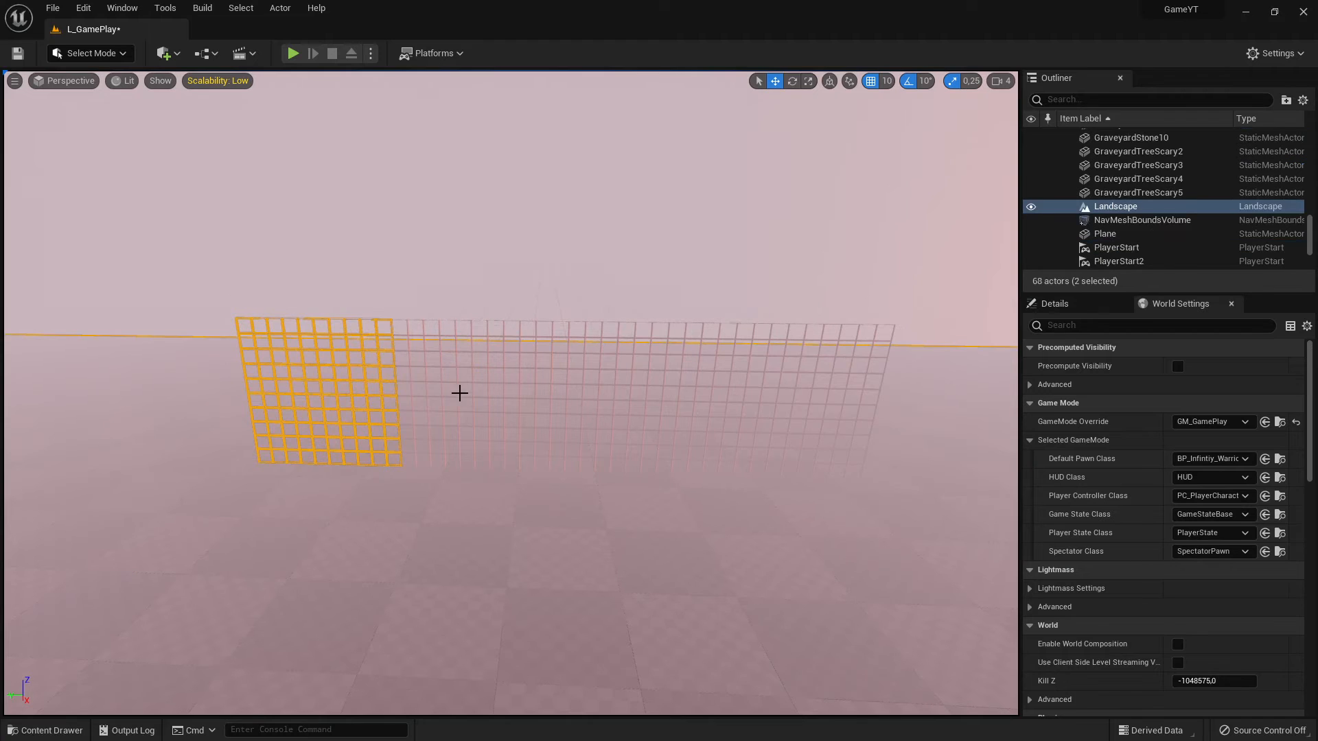
{"action": "left_click", "coordinate": [346, 373]}
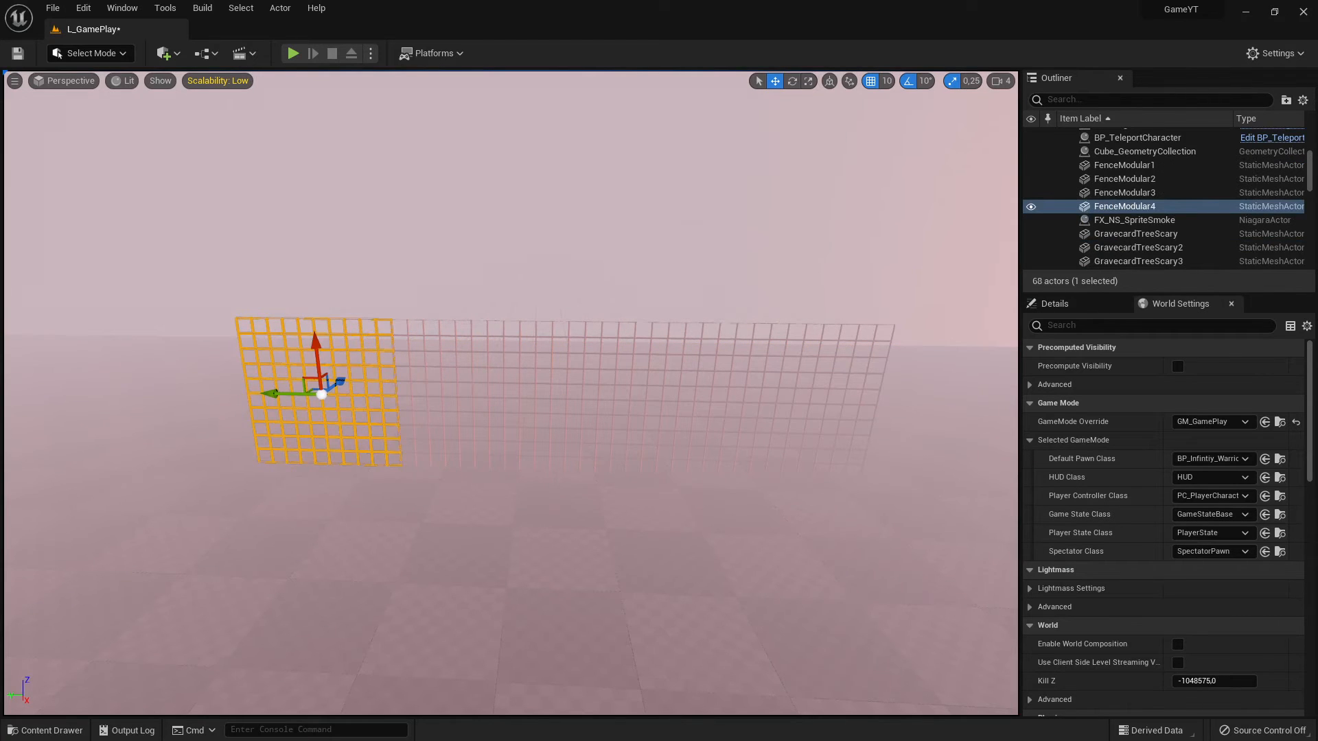
{"action": "left_click", "coordinate": [486, 383]}
{"action": "left_click", "coordinate": [490, 384], "text": "ctrl"}
{"action": "right_click_drag", "start_coordinate": [490, 385], "coordinate": [454, 342]}
{"action": "key", "text": "w"}
{"action": "key", "text": "e"}
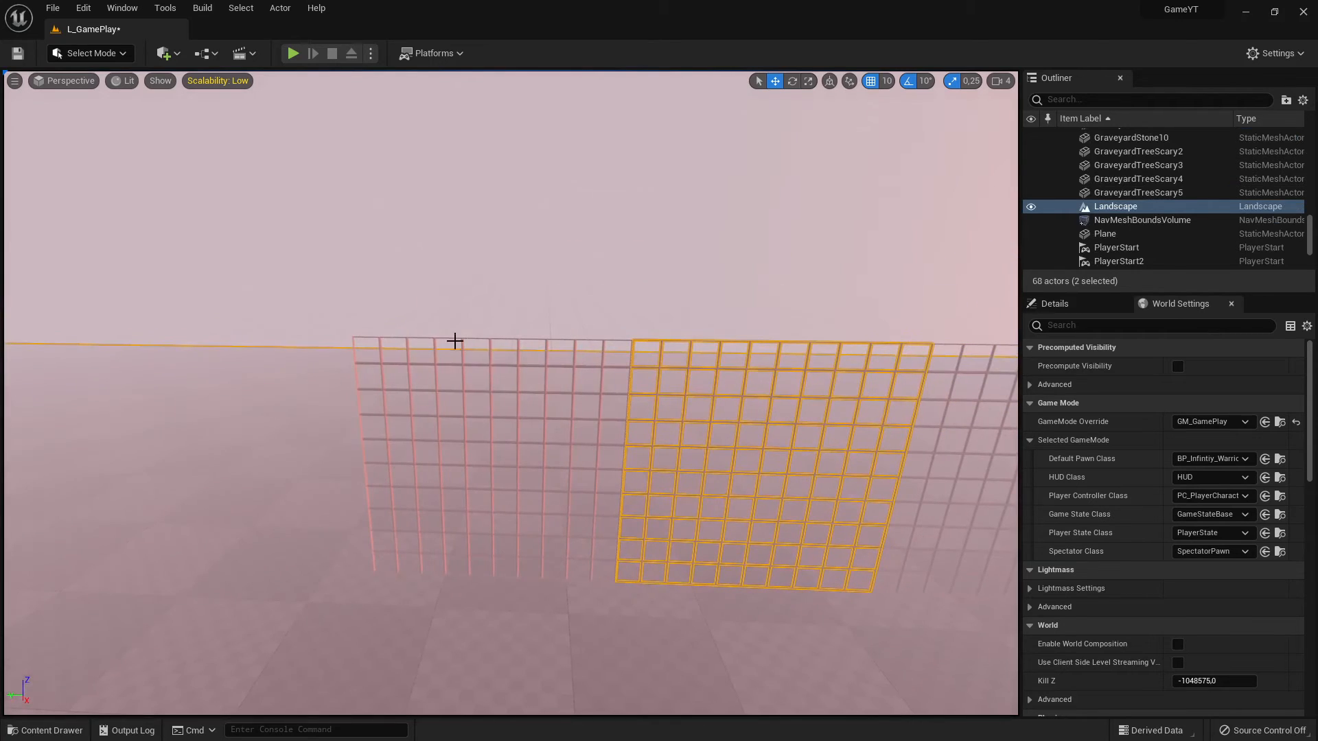
{"action": "left_click", "coordinate": [487, 341], "text": "ctrl"}
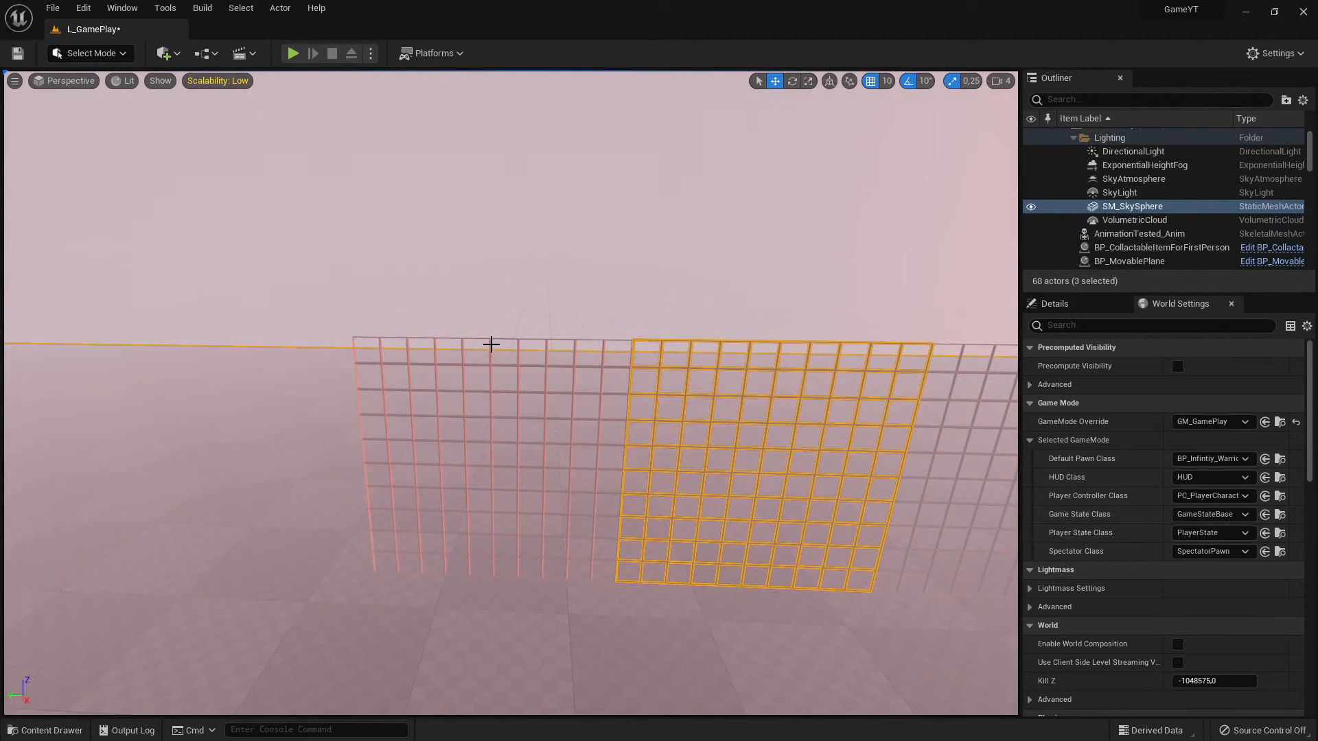
Step: Select all four fence panels, FenceModular1 through FenceModular4, together
{"action": "left_click", "coordinate": [490, 342]}
{"action": "right_click_drag", "start_coordinate": [600, 278], "coordinate": [669, 278]}
{"action": "right_click_drag", "start_coordinate": [549, 312], "coordinate": [385, 315]}
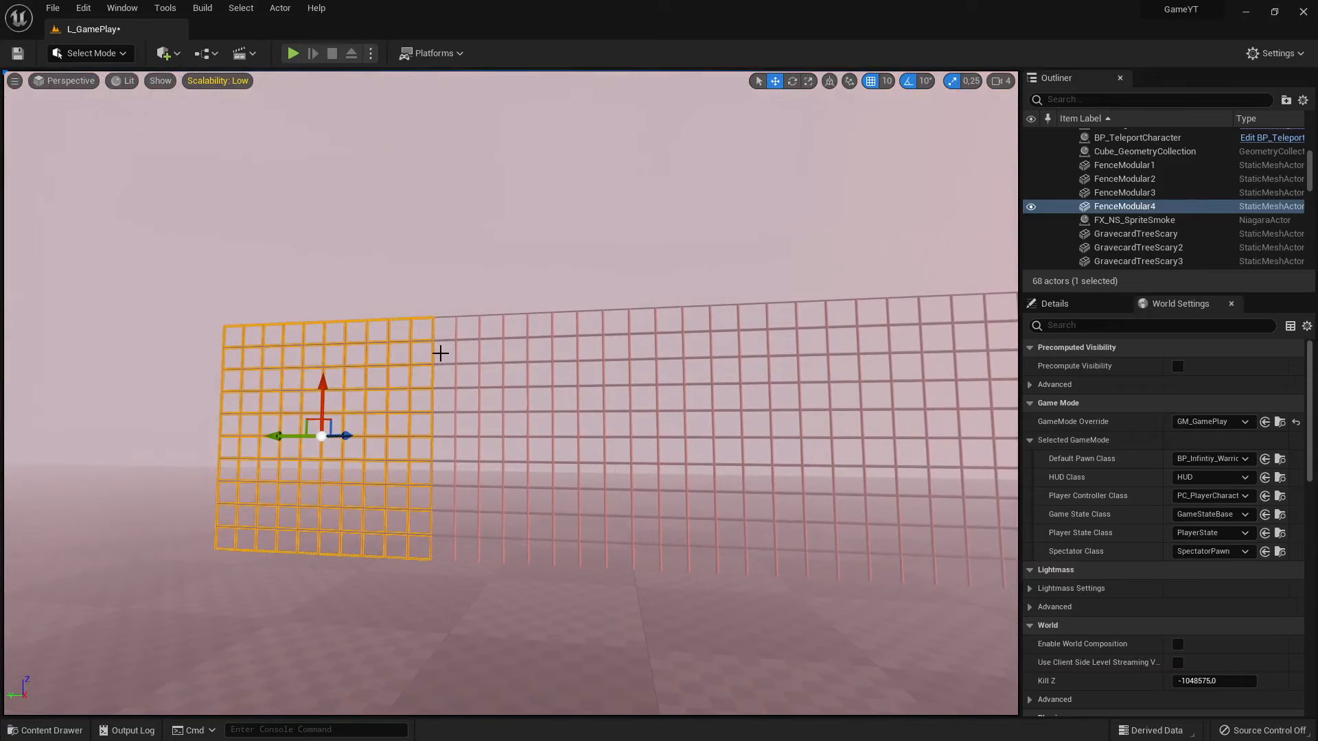
{"action": "left_click", "coordinate": [525, 343], "text": "ctrl"}
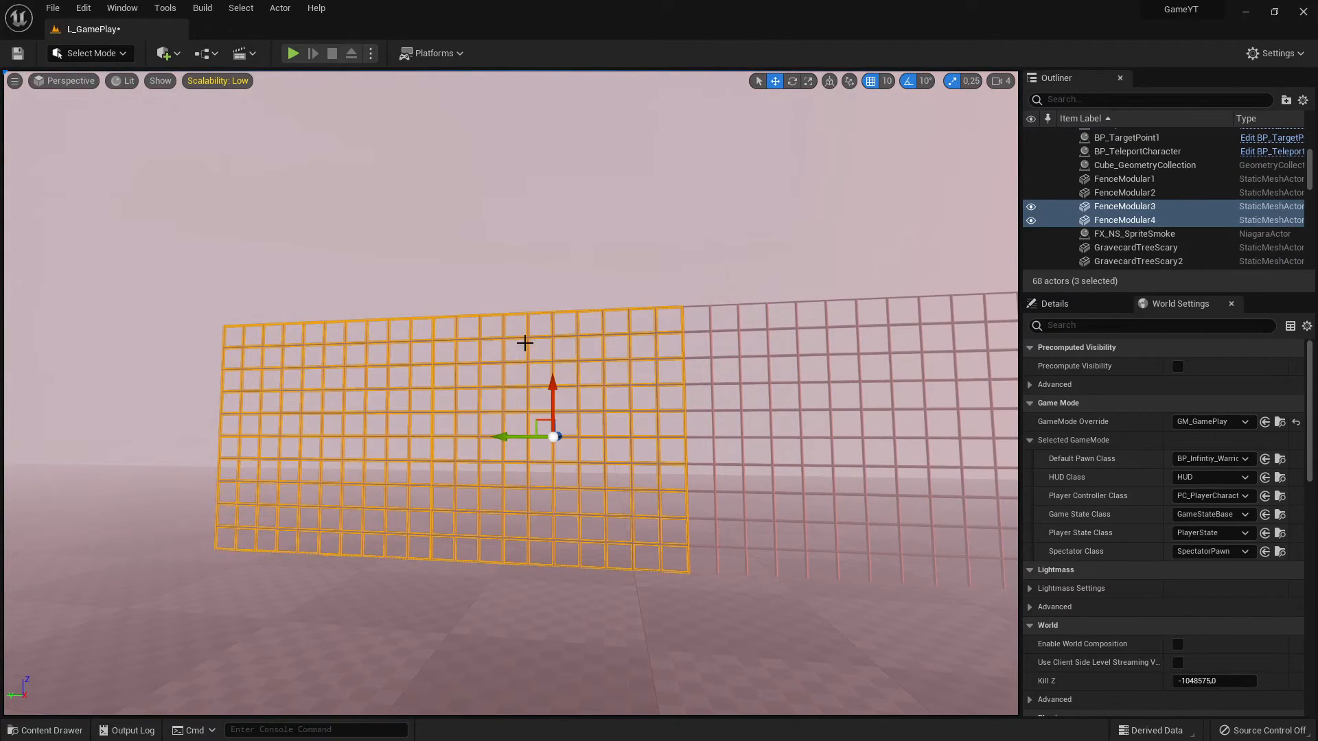
{"action": "left_click", "coordinate": [770, 329], "text": "ctrl"}
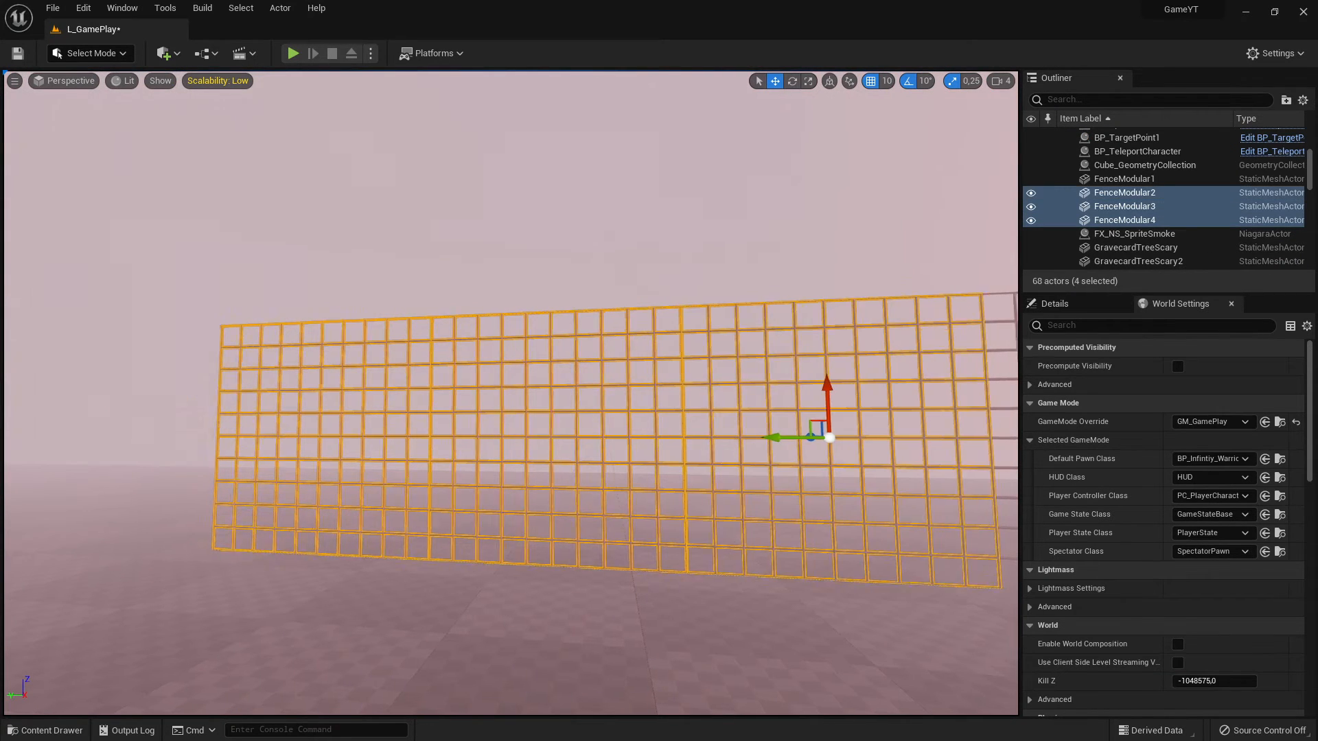
{"action": "scroll", "coordinate": [781, 338], "scroll_direction": "up", "scroll_amount": 3}
{"action": "left_click", "coordinate": [716, 377], "text": "ctrl"}
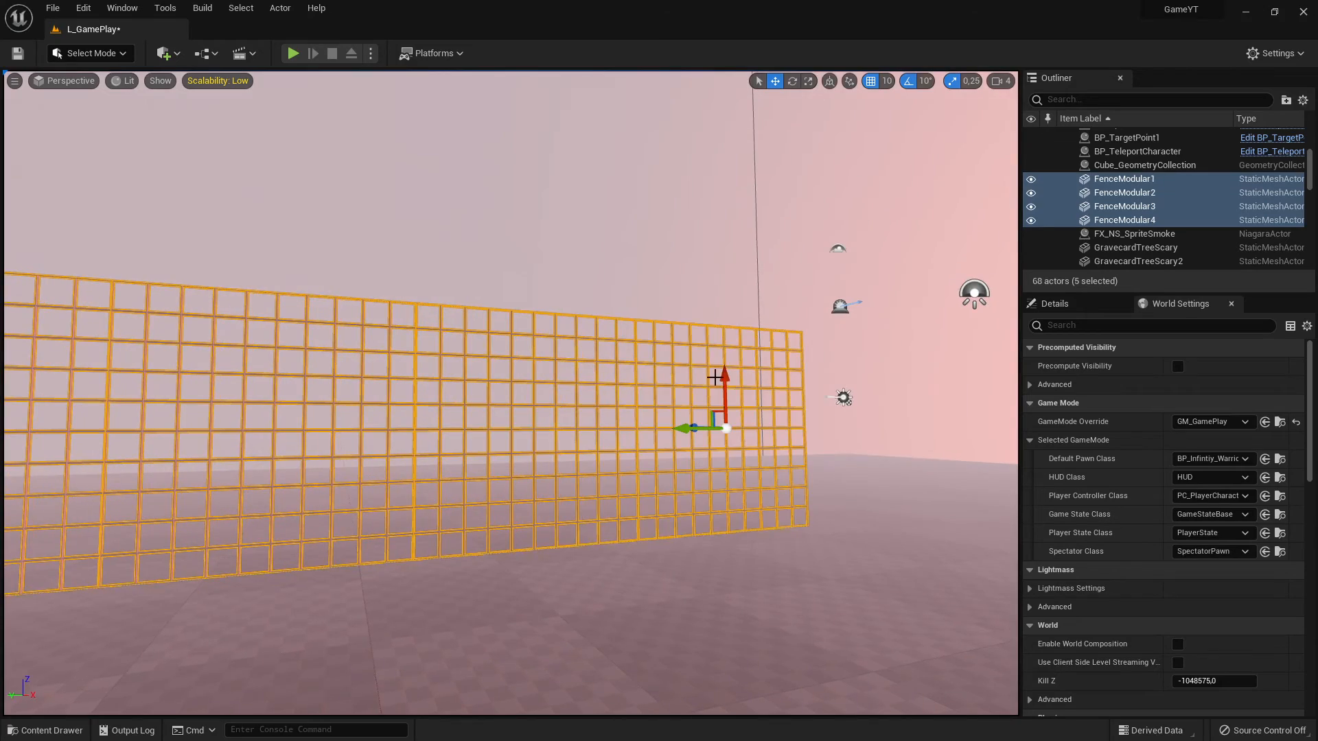
{"action": "mouse_move", "coordinate": [715, 378]}
{"action": "right_mouse_down"}
{"action": "mouse_move", "coordinate": [618, 357]}
{"action": "mouse_move", "coordinate": [686, 426]}
{"action": "mouse_move", "coordinate": [727, 412]}
{"action": "mouse_move", "coordinate": [708, 387]}
{"action": "right_mouse_up"}
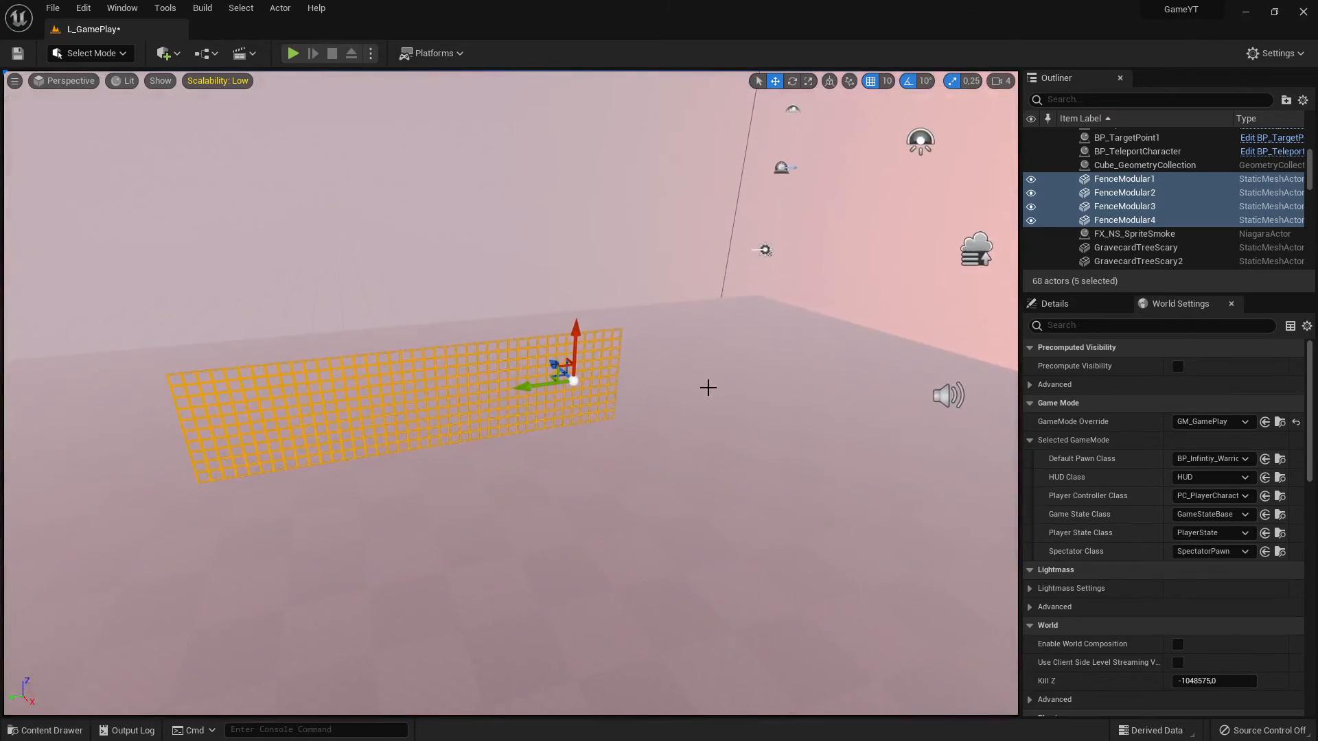
Step: Duplicate the four selected fence panels and slide the copies along the row to extend the straight fence
{"action": "key", "text": "ctrl+d"}
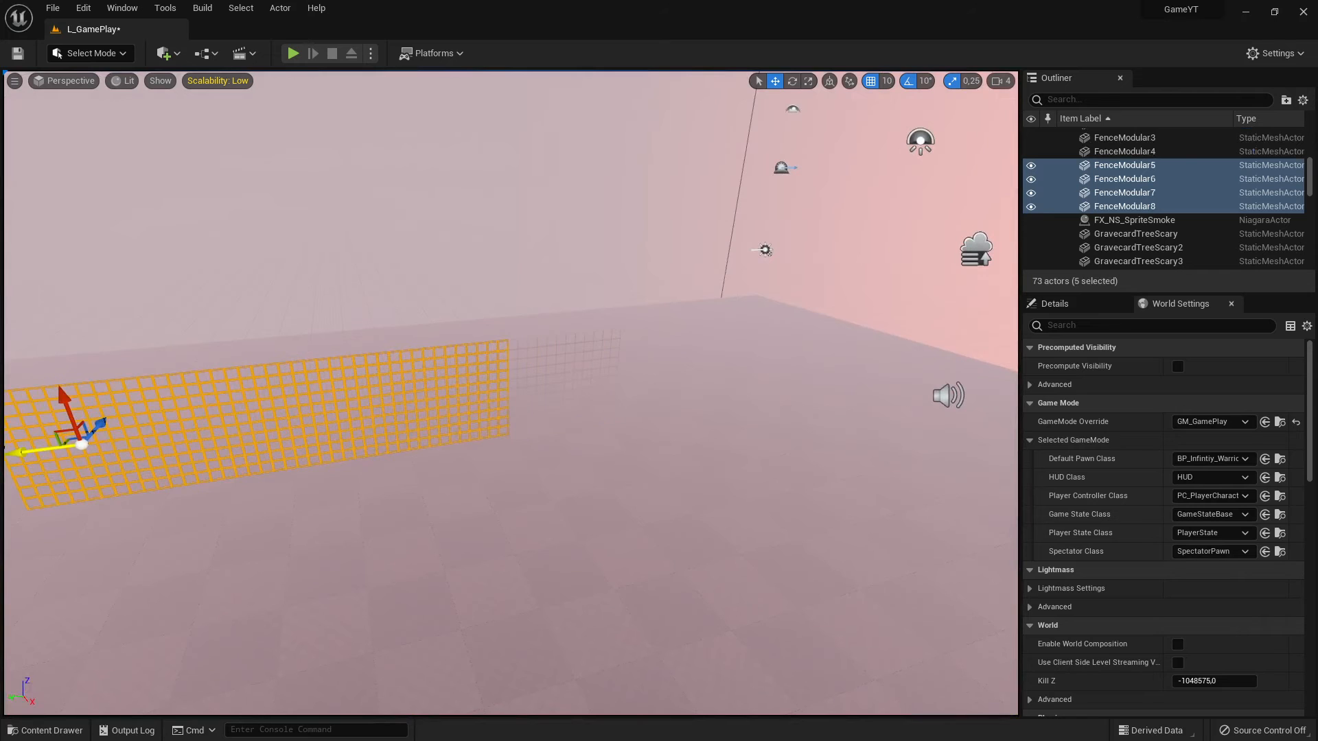
{"action": "left_click_drag", "start_coordinate": [95, 427], "coordinate": [4, 446]}
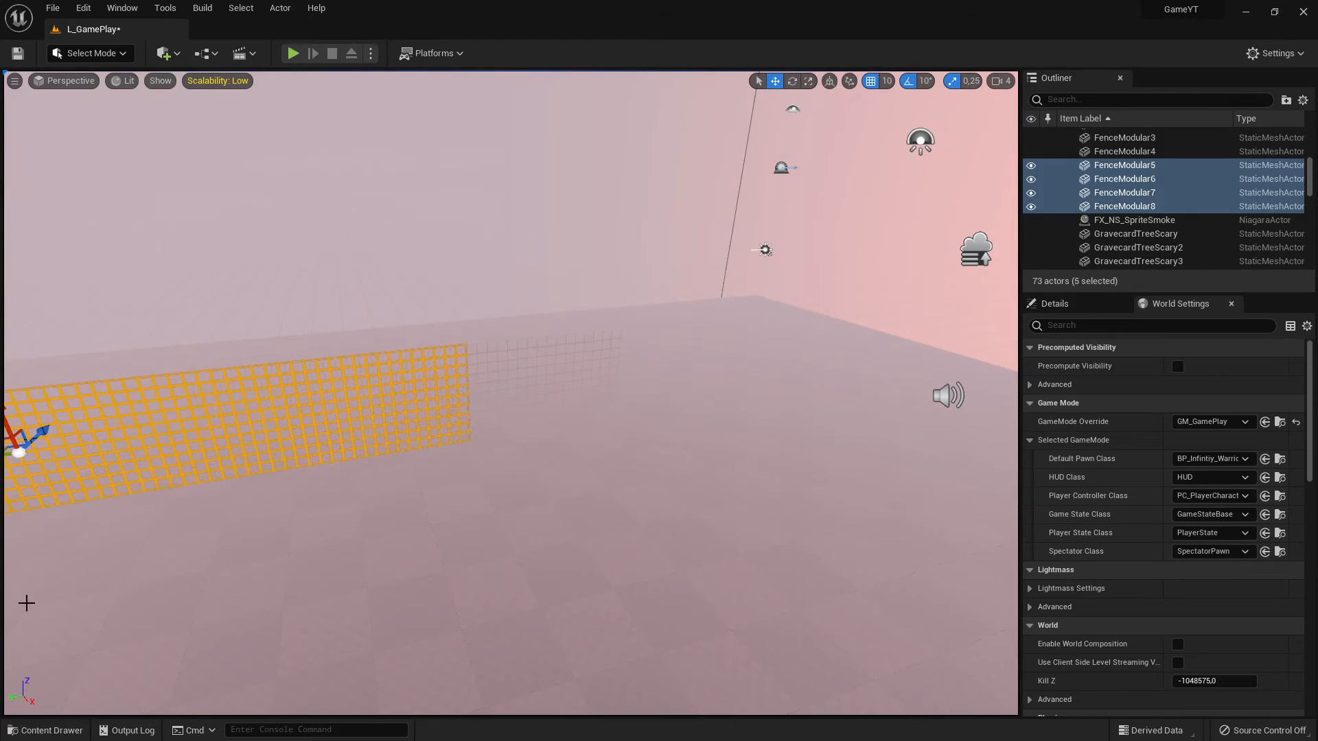
{"action": "key", "text": "s"}
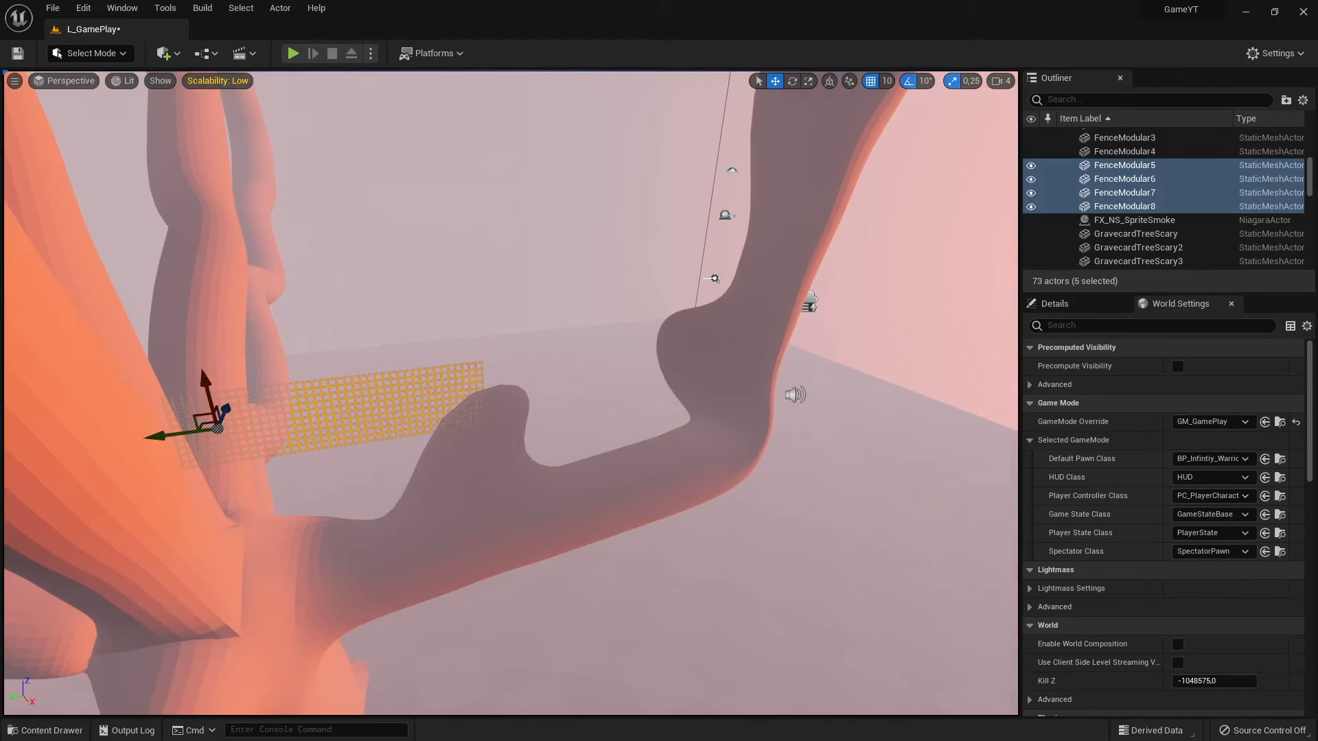
{"action": "left_click_drag", "start_coordinate": [161, 438], "coordinate": [4, 450]}
{"action": "key", "text": "w"}
{"action": "right_click_drag", "start_coordinate": [248, 414], "coordinate": [382, 424]}
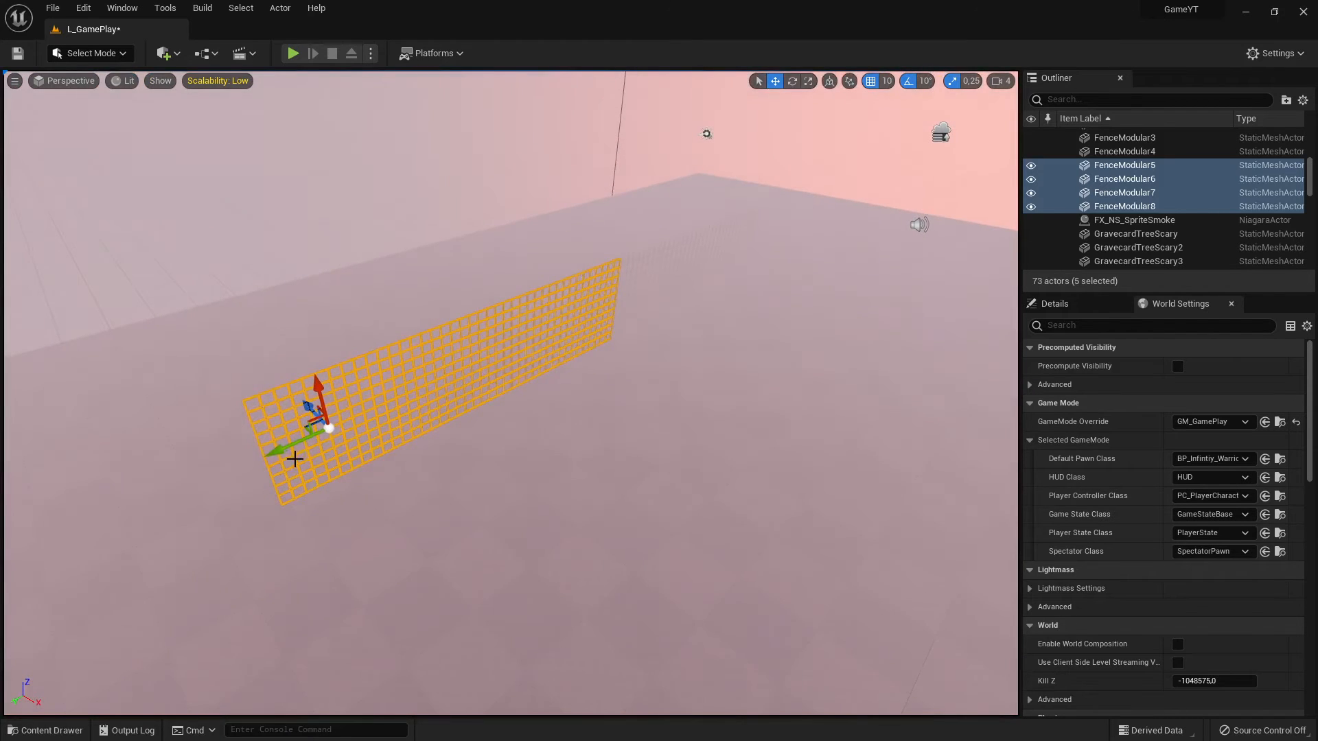
{"action": "left_click_drag", "start_coordinate": [263, 445], "coordinate": [23, 501]}
{"action": "left_click_drag", "start_coordinate": [14, 551], "coordinate": [126, 502]}
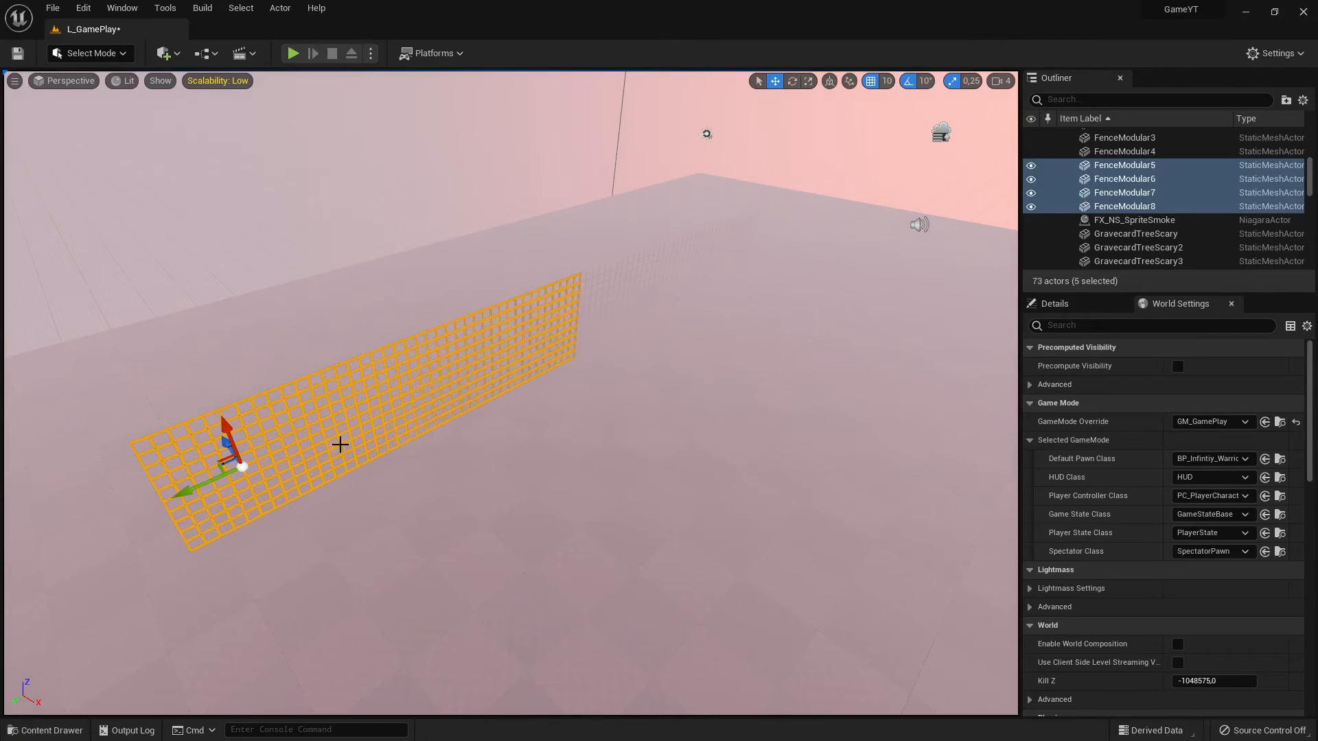
Step: Duplicate the second group of four panels and place the copies at the far end of the row
{"action": "scroll", "coordinate": [573, 237], "scroll_direction": "down", "scroll_amount": 3}
{"action": "right_click_drag", "start_coordinate": [580, 233], "coordinate": [481, 226]}
{"action": "key", "text": "w"}
{"action": "key", "text": "d"}
{"action": "key", "text": "a"}
{"action": "key", "text": "w"}
{"action": "key", "text": "w"}
{"action": "key", "text": "w"}
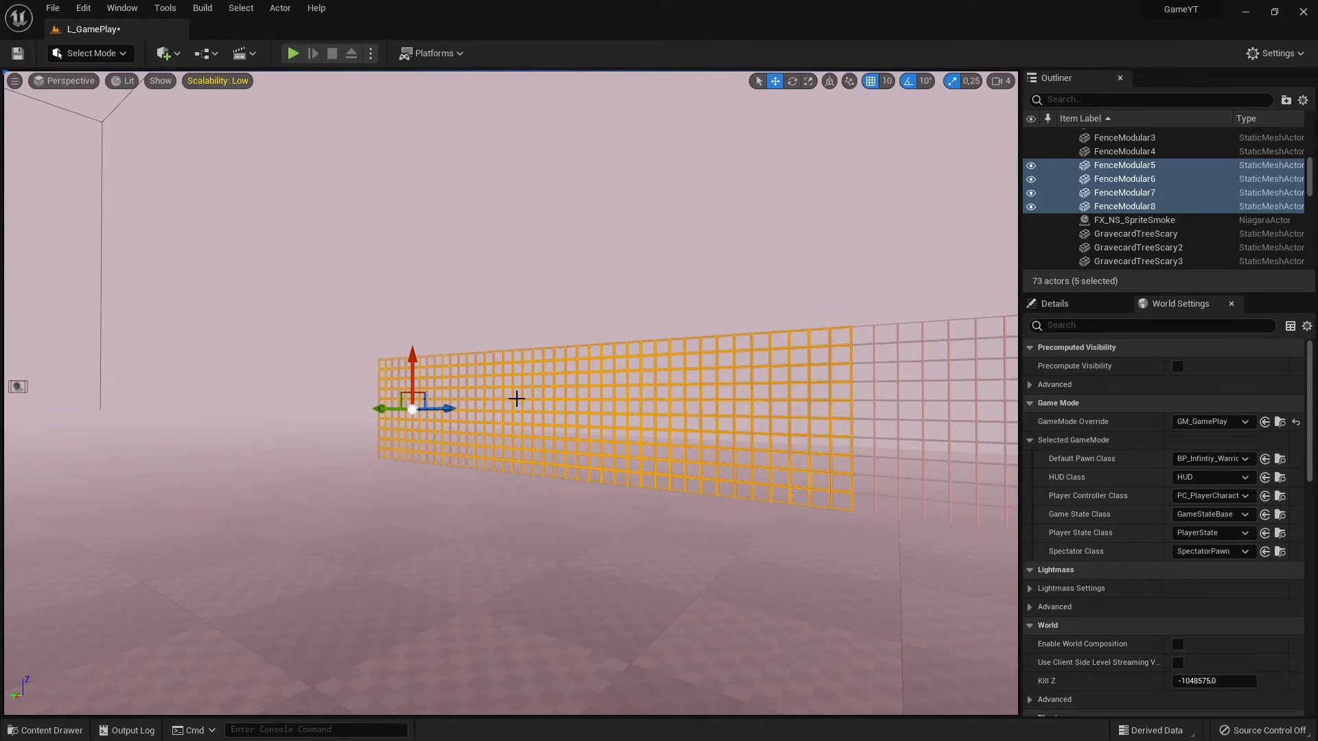
{"action": "left_click_drag", "start_coordinate": [376, 412], "coordinate": [210, 518], "text": "alt"}
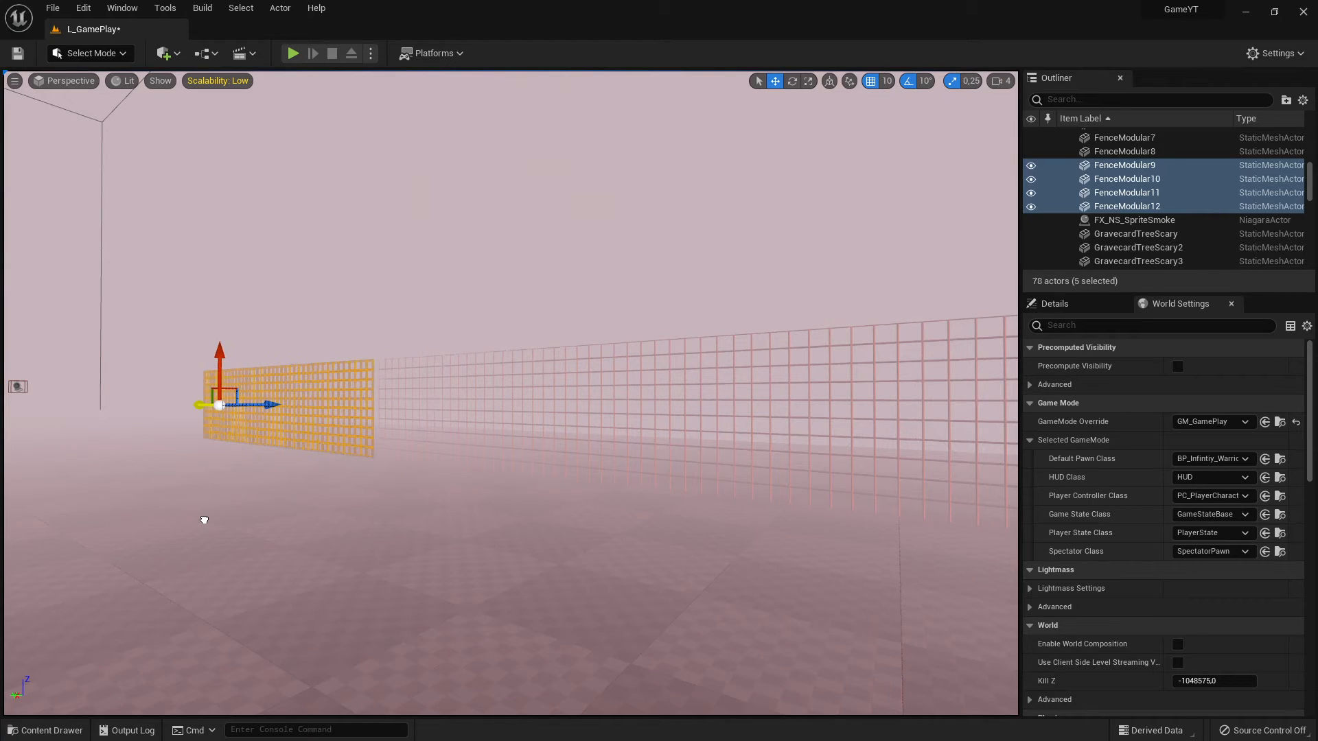
Step: Duplicate the last four panels again and rotate the copies about the vertical axis to form a fence corner
{"action": "mouse_move", "coordinate": [539, 489]}
{"action": "right_mouse_down"}
{"action": "mouse_move", "coordinate": [714, 489]}
{"action": "mouse_move", "coordinate": [539, 489]}
{"action": "right_mouse_up"}
{"action": "left_click_drag", "start_coordinate": [681, 451], "coordinate": [549, 455], "text": "alt"}
{"action": "key", "text": "e"}
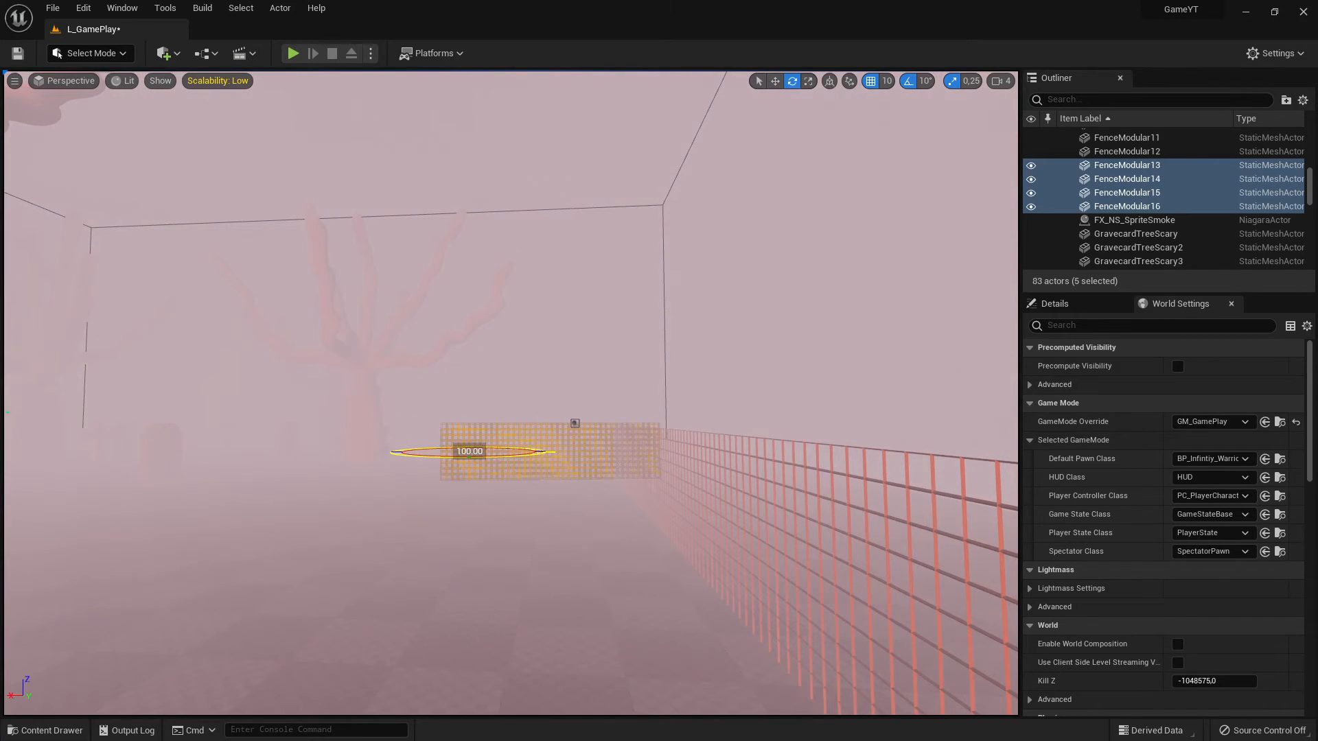
{"action": "key", "text": "w"}
{"action": "right_click_drag", "start_coordinate": [549, 455], "coordinate": [913, 443]}
{"action": "key", "text": "a"}
{"action": "key", "text": "w"}
{"action": "key", "text": "f"}
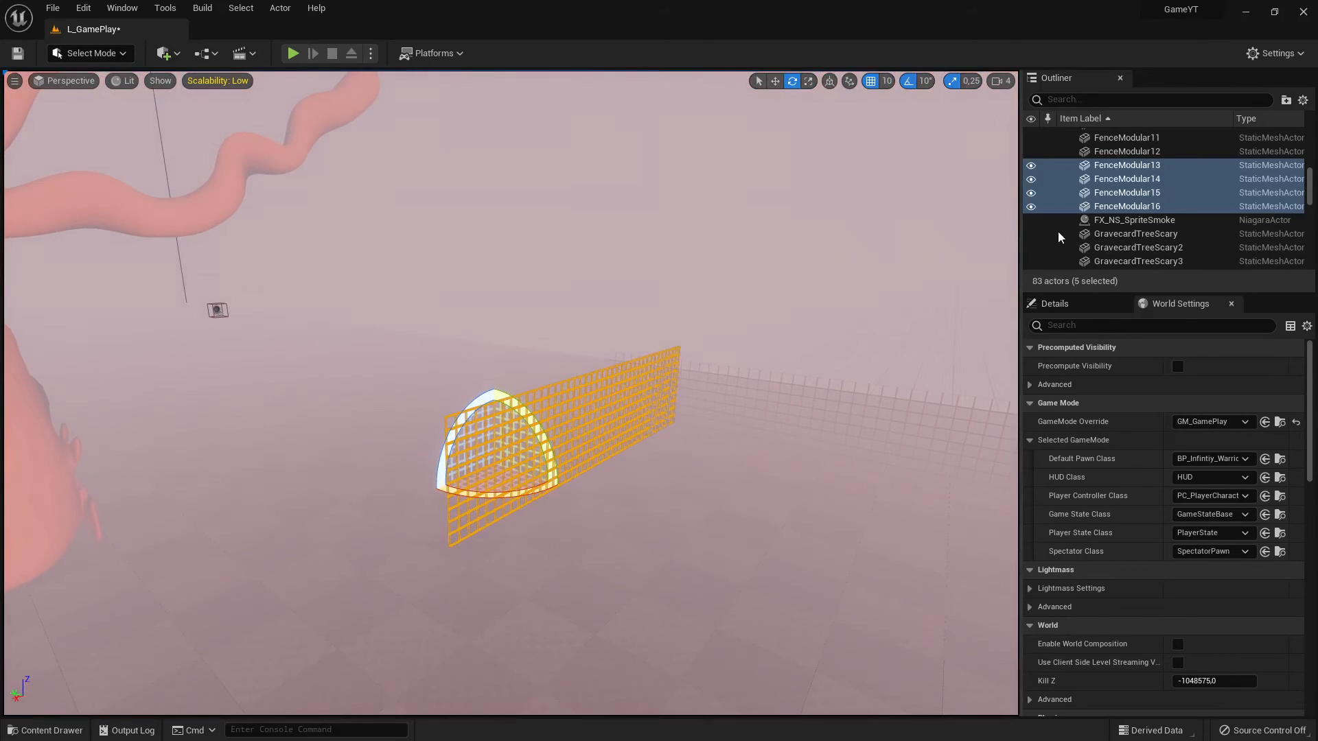
Step: Select all sixteen fence panels, FenceModular1 through FenceModular16, together
{"action": "scroll", "coordinate": [1193, 186], "scroll_direction": "up", "scroll_amount": 5}
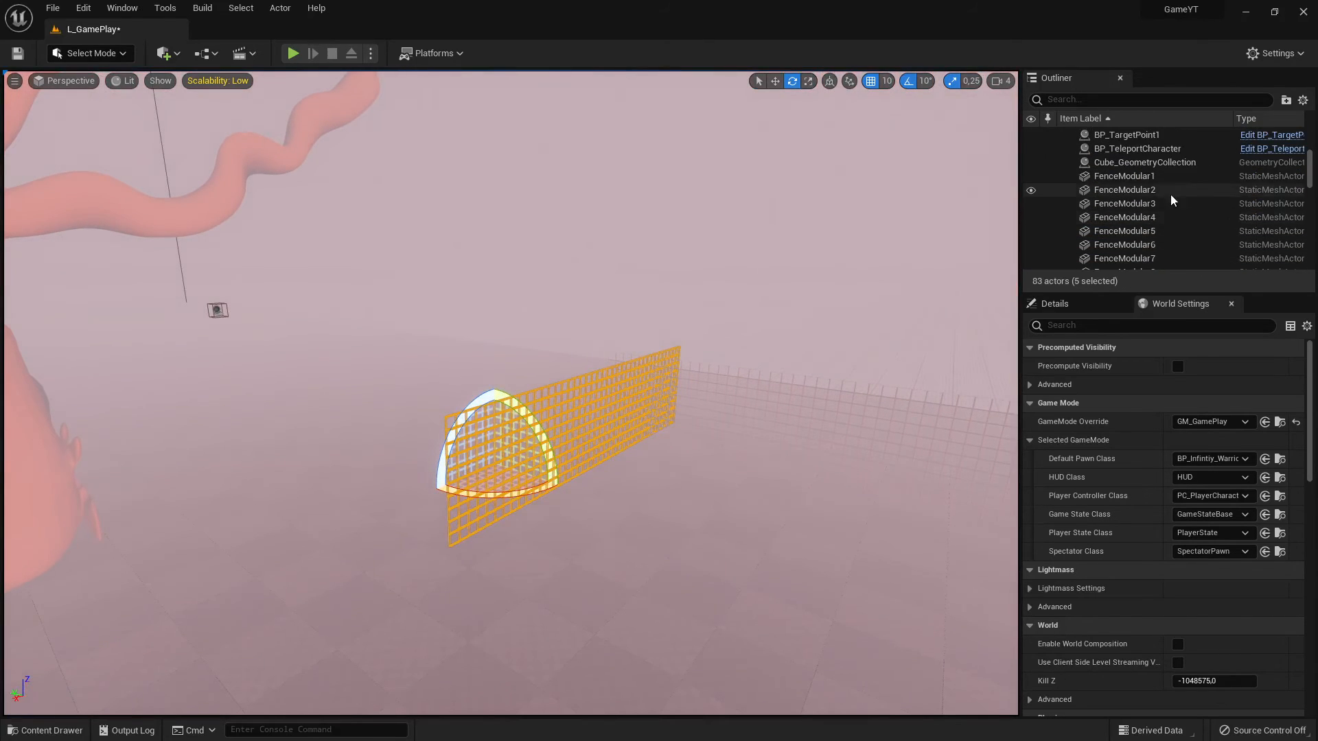
{"action": "left_click", "coordinate": [1170, 195]}
{"action": "scroll", "coordinate": [1171, 220], "scroll_direction": "down", "scroll_amount": 5}
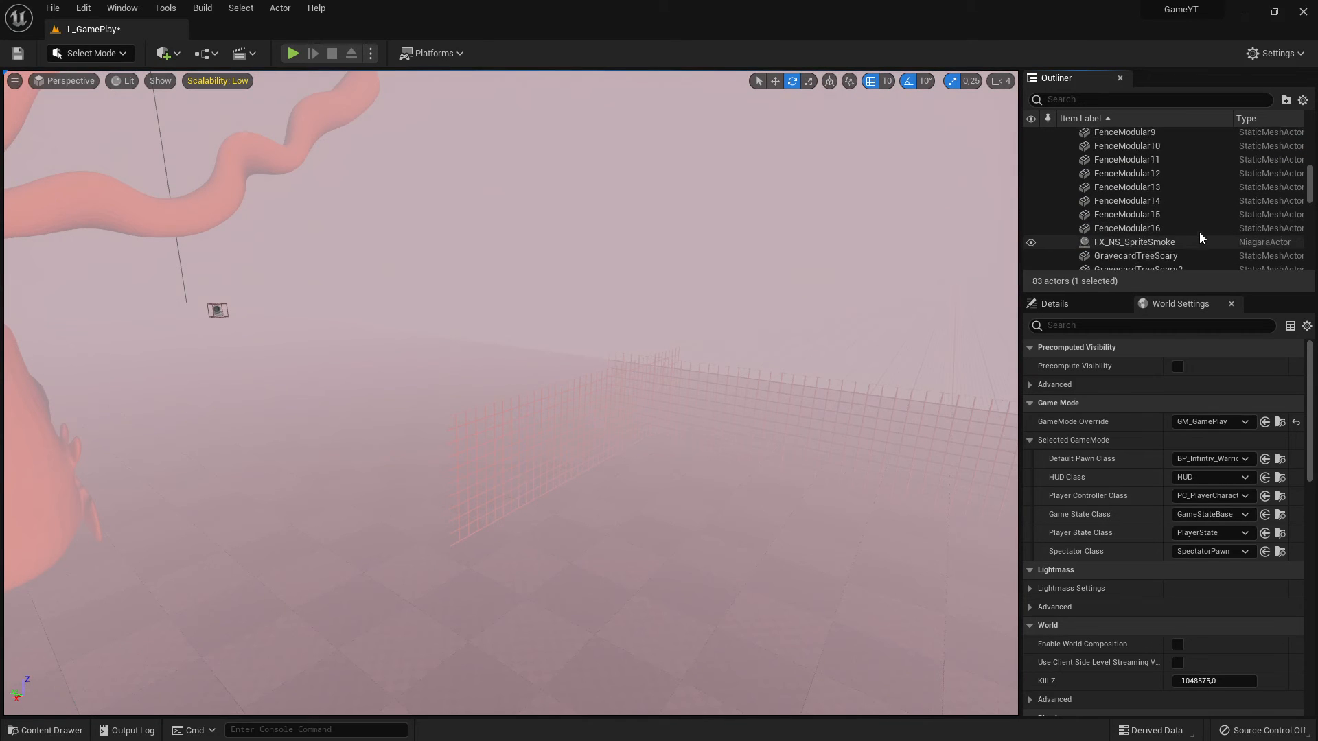
{"action": "left_click", "coordinate": [1138, 227], "text": "shift"}
{"action": "key", "text": "f"}
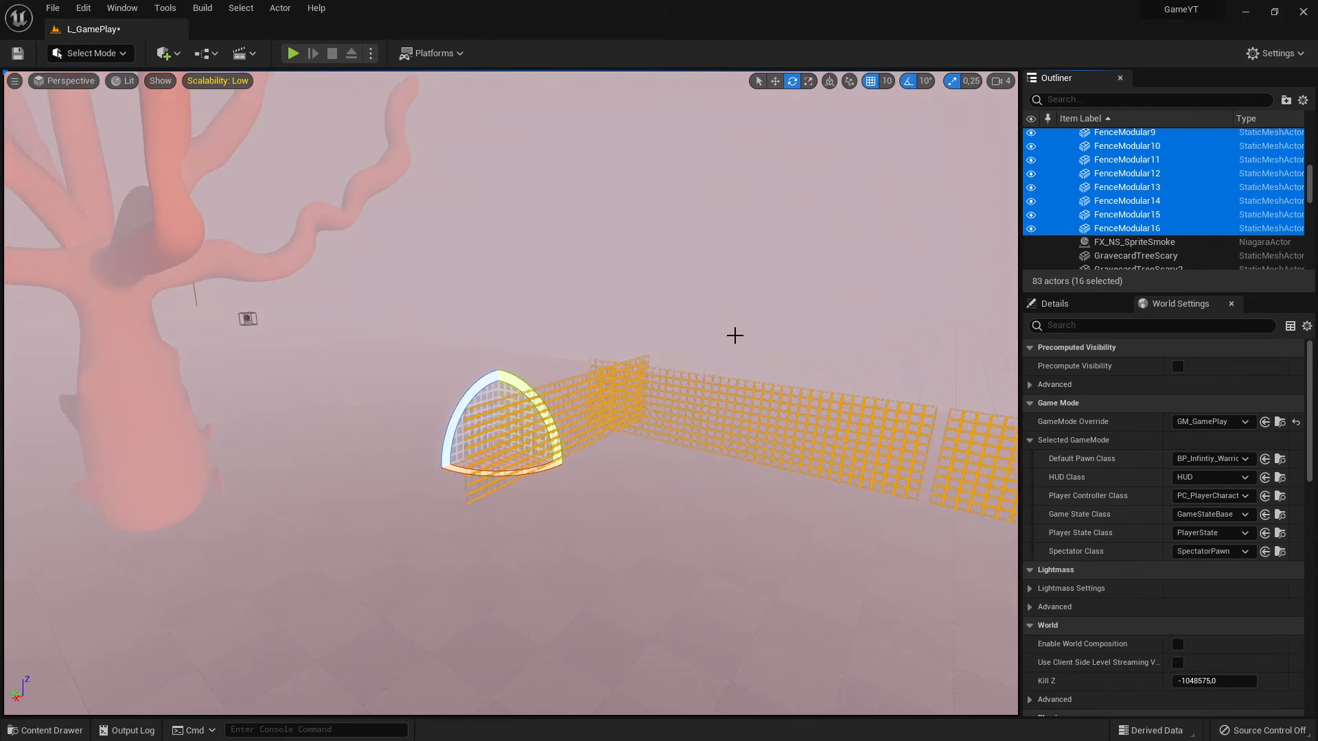
{"action": "right_click_drag", "start_coordinate": [681, 339], "coordinate": [790, 339]}
{"action": "right_click_drag", "start_coordinate": [589, 329], "coordinate": [412, 302]}
{"action": "right_click", "coordinate": [1123, 180]}
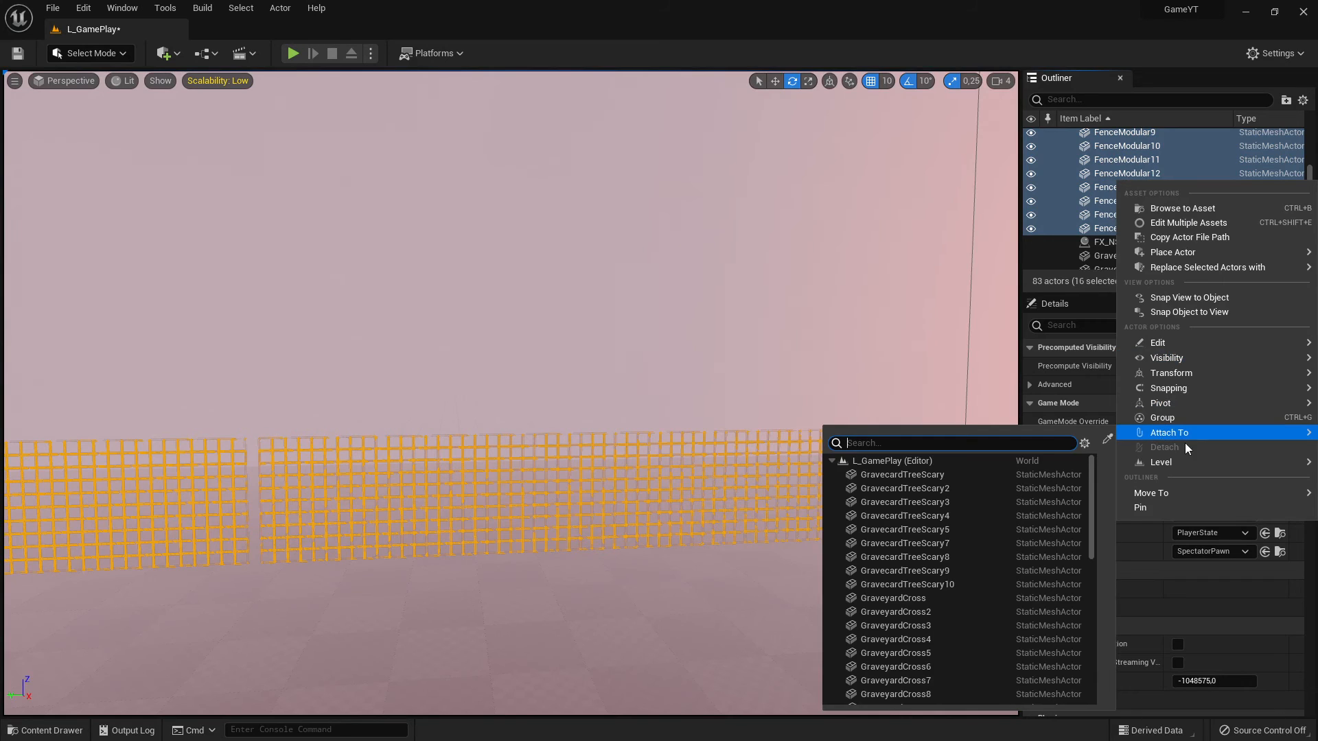
{"action": "mouse_move", "coordinate": [1181, 464]}
{"action": "mouse_move", "coordinate": [1165, 488]}
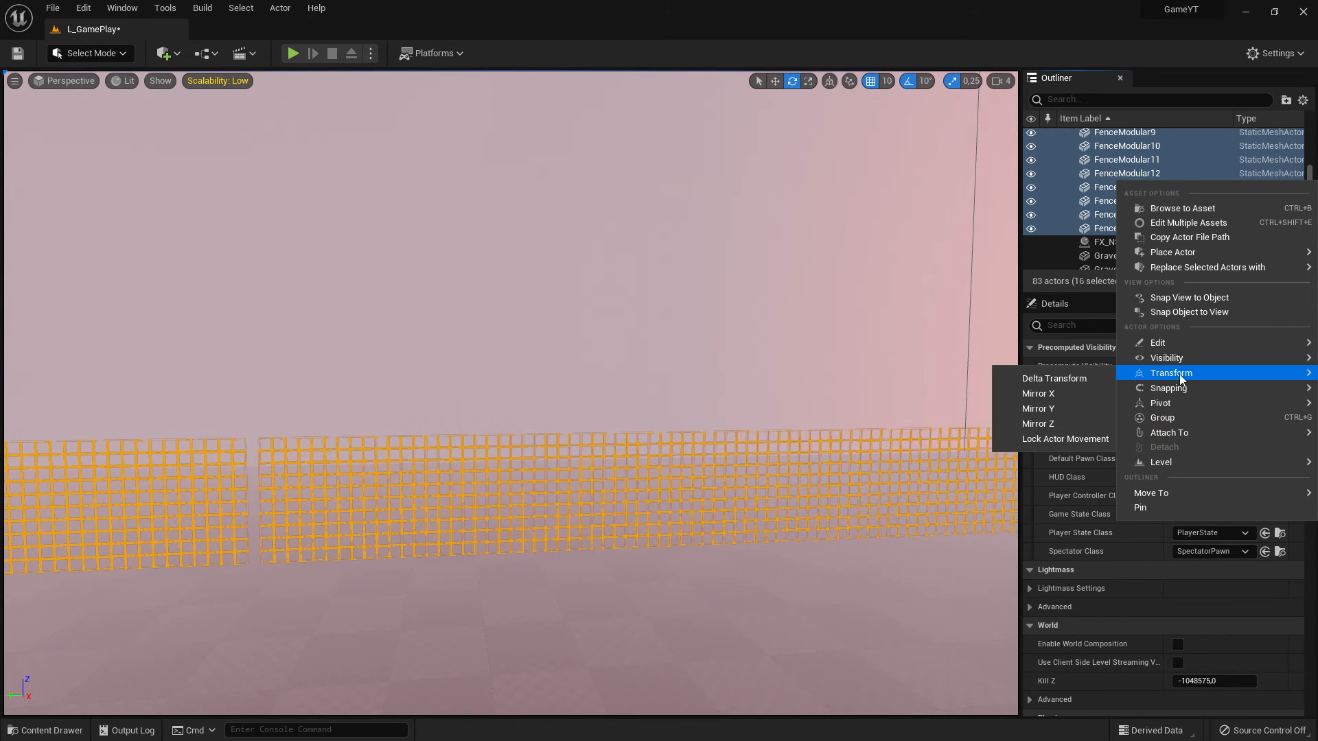
{"action": "mouse_move", "coordinate": [1180, 253]}
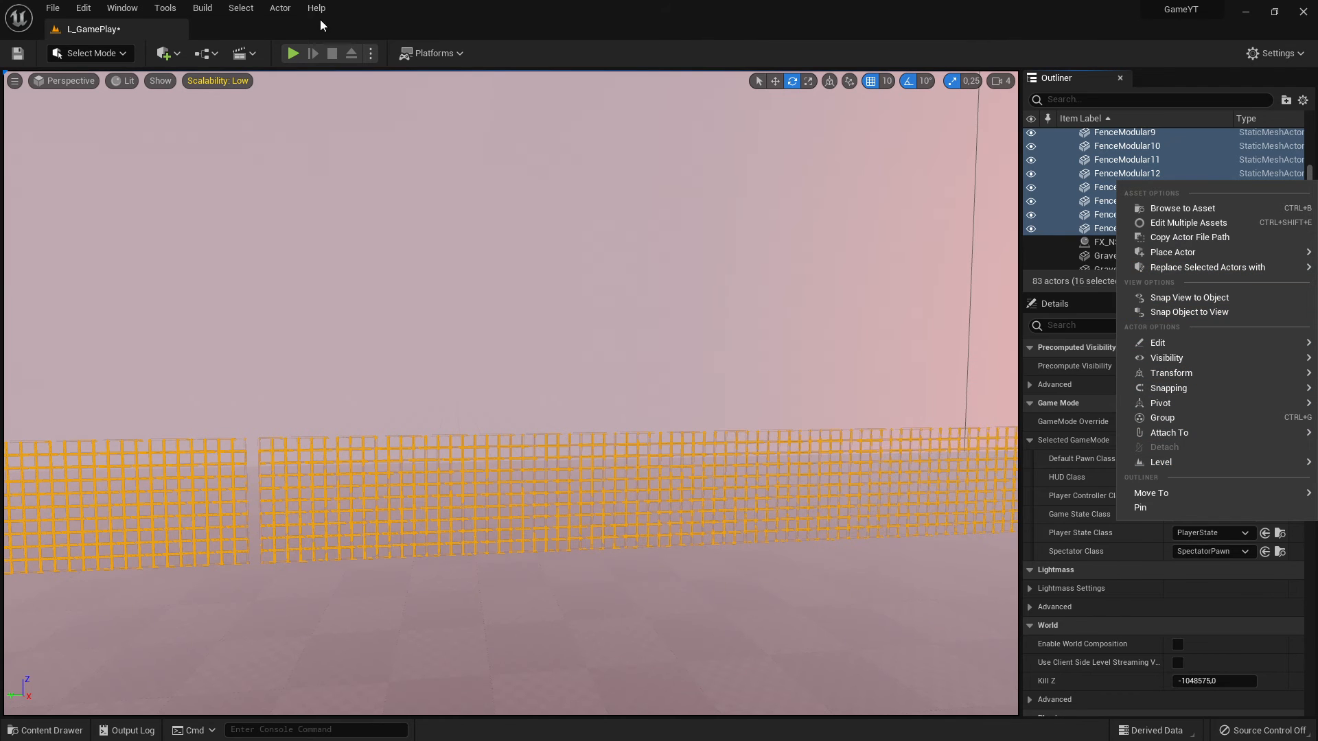
Step: Merge the selected fence panels into a single static mesh saved as Fence1Created in the Blender content folder
{"action": "left_click", "coordinate": [180, 9]}
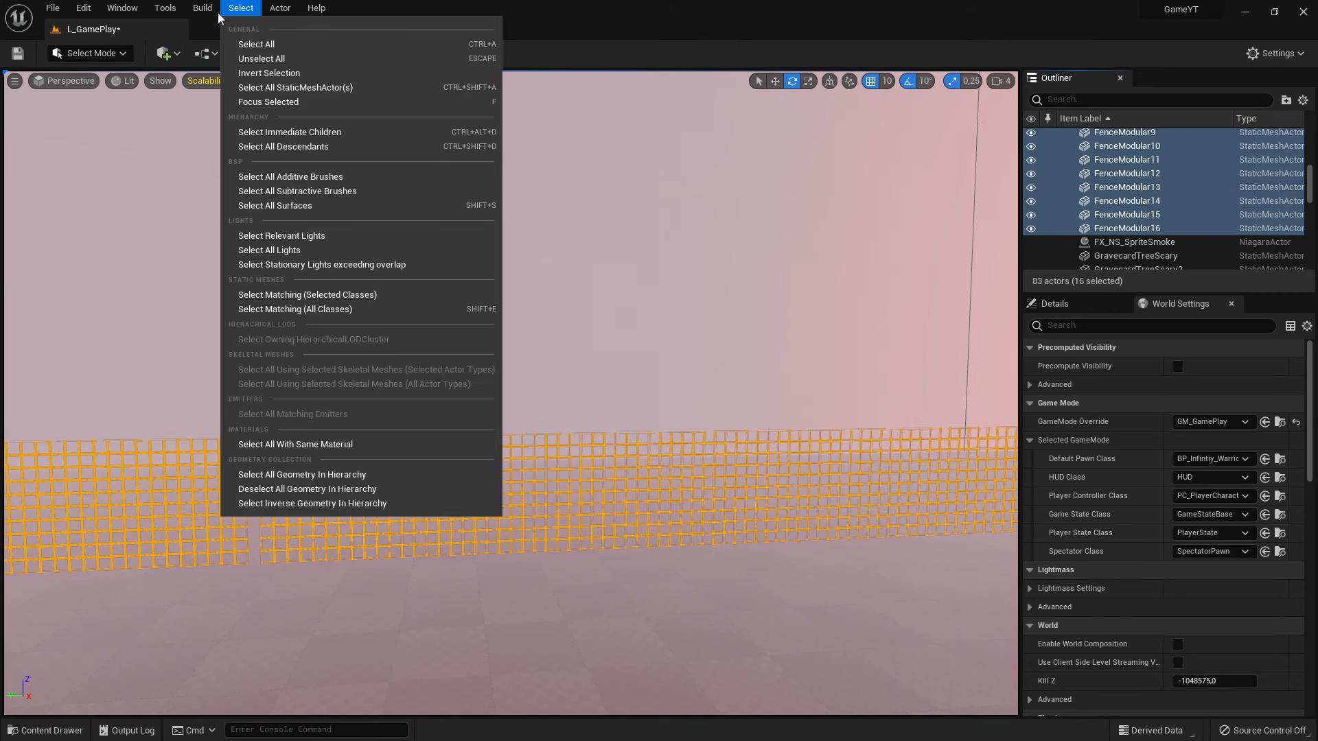
{"action": "mouse_move", "coordinate": [167, 13]}
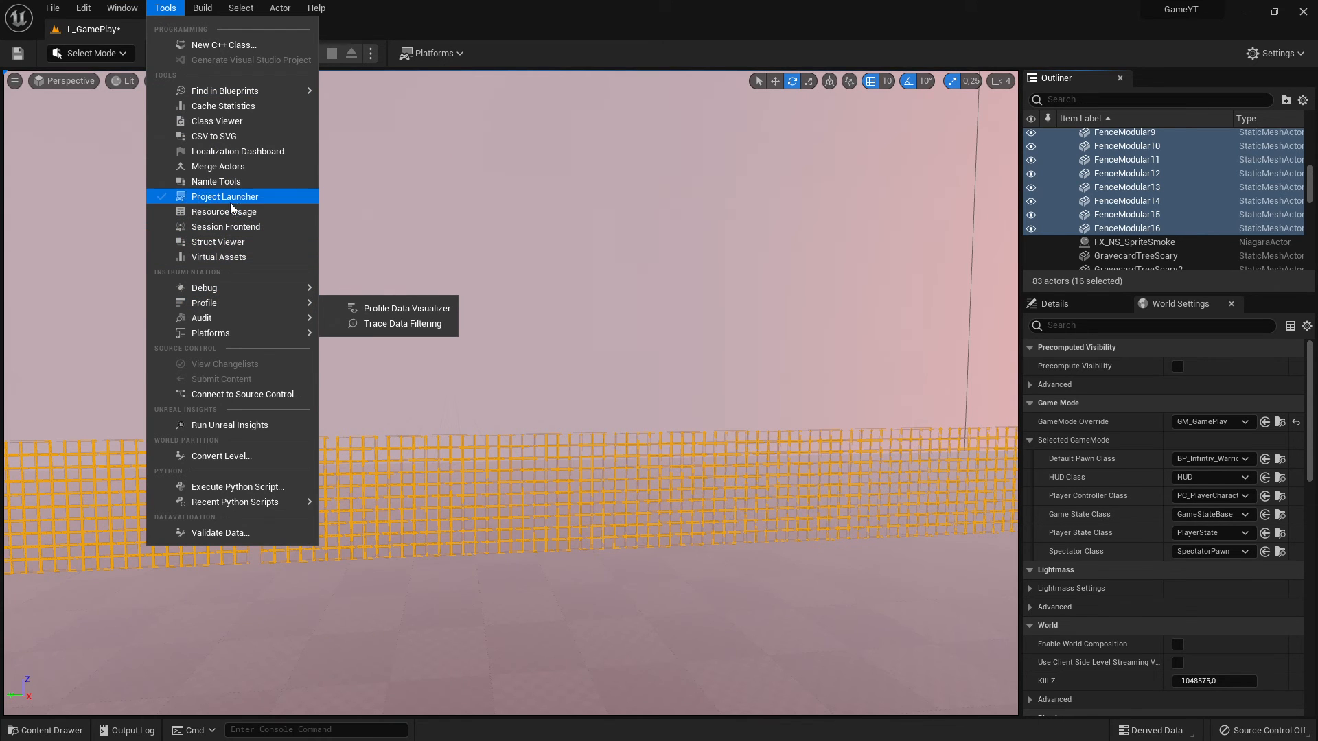
{"action": "left_click", "coordinate": [234, 166]}
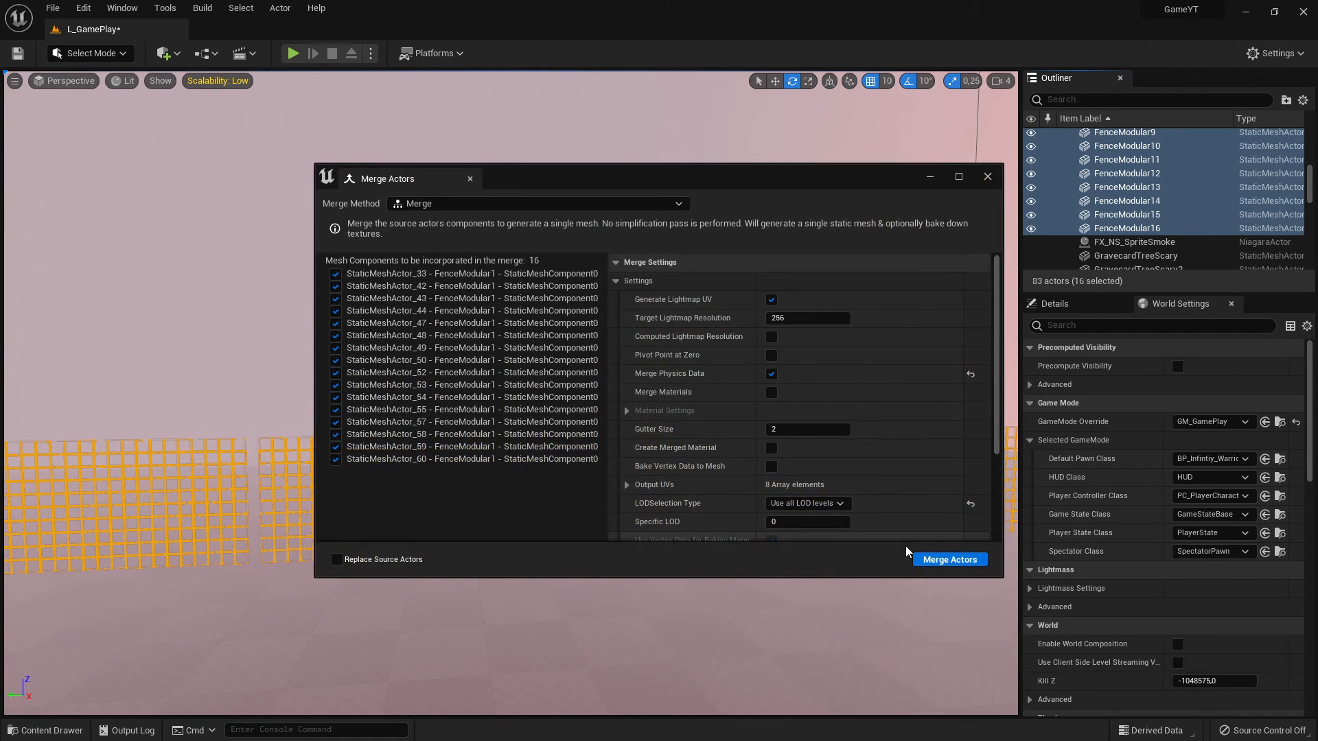
{"action": "left_click", "coordinate": [937, 560]}
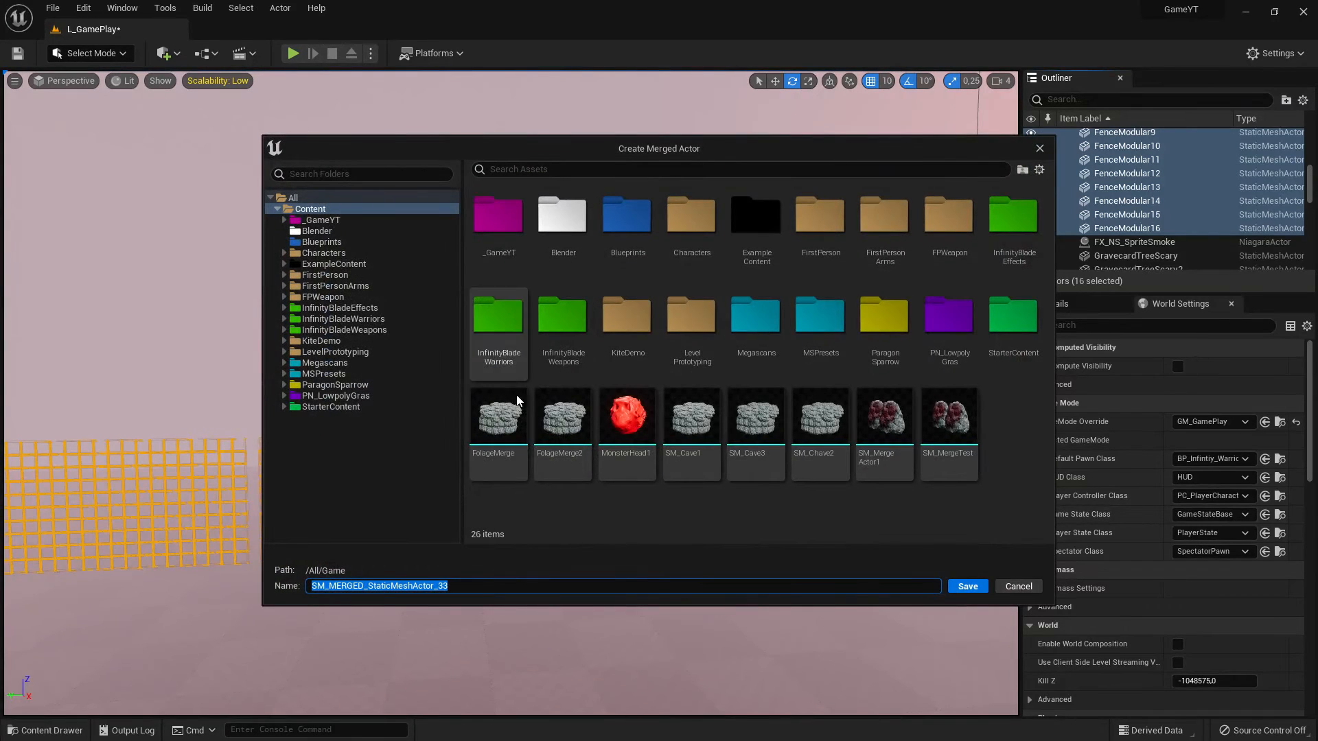
{"action": "left_click", "coordinate": [317, 230]}
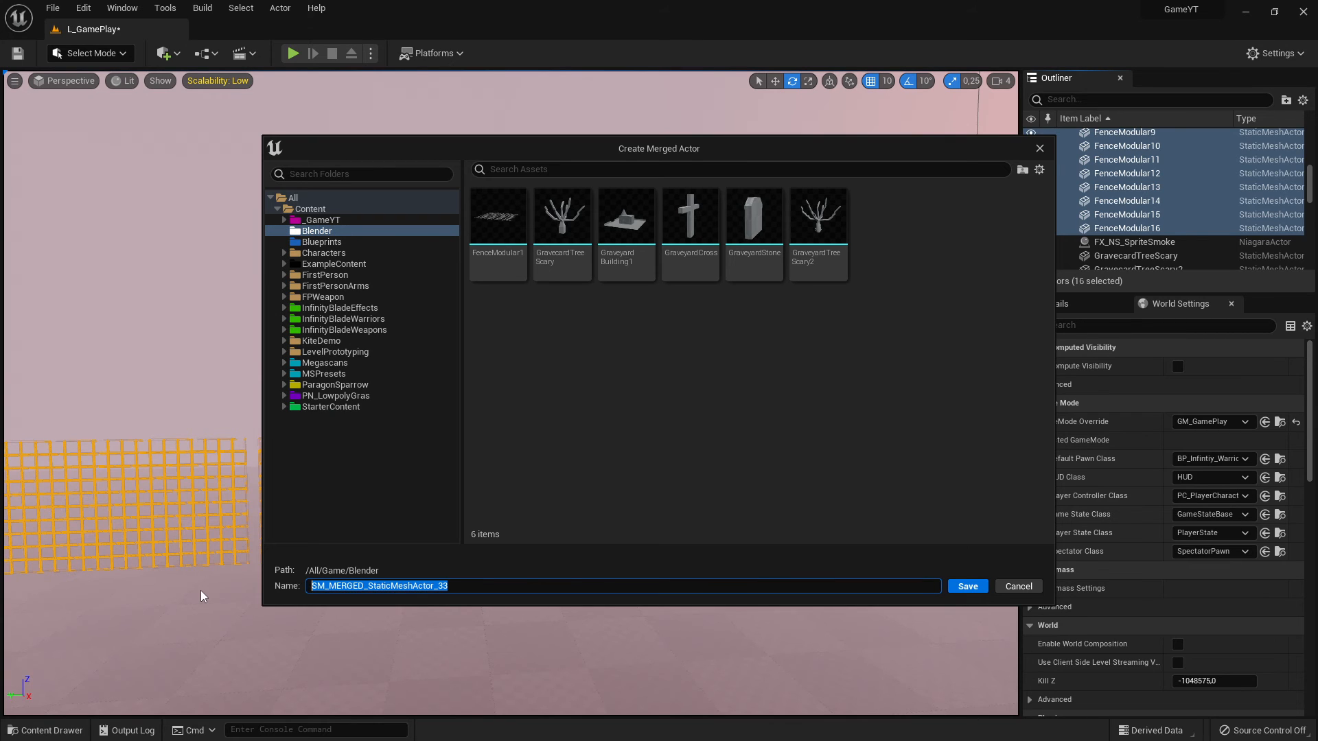
{"action": "type", "text": "Fence1"}
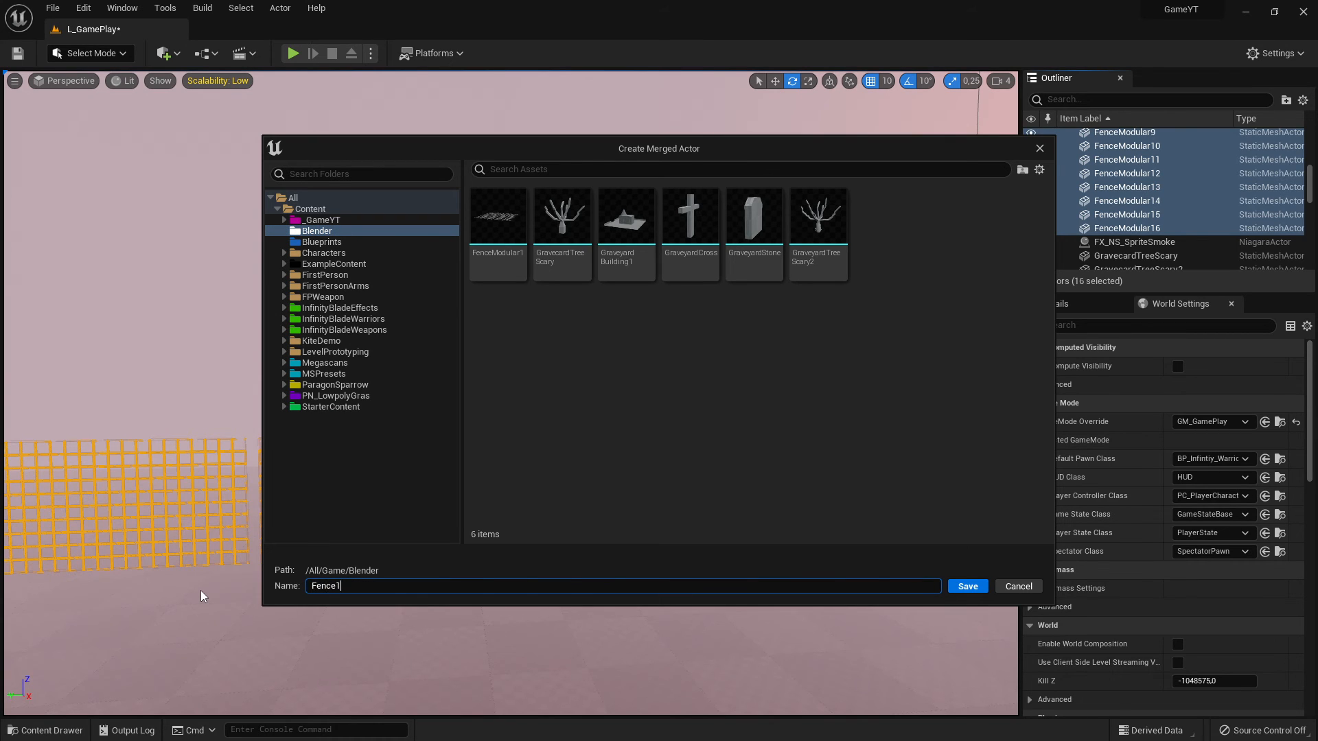
{"action": "type", "text": "Merged"}
{"action": "key", "text": "Return"}
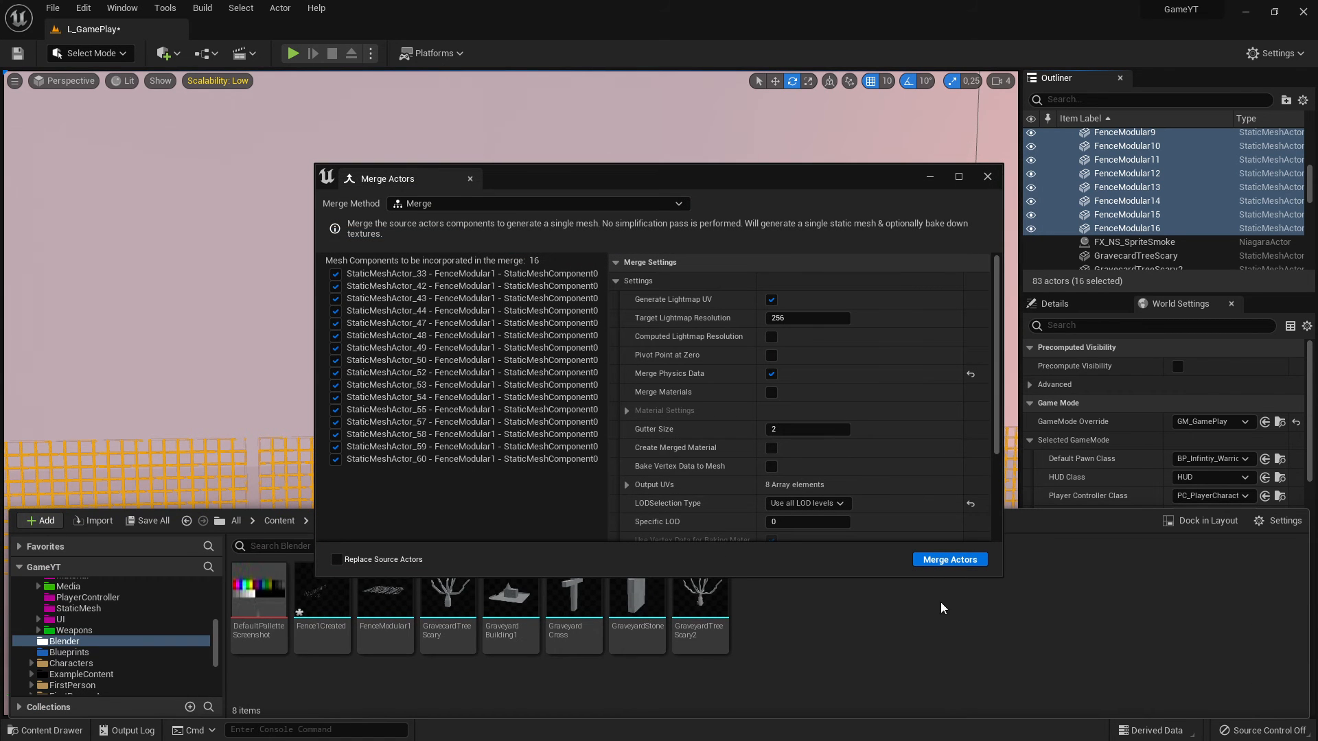
{"action": "left_click", "coordinate": [987, 177]}
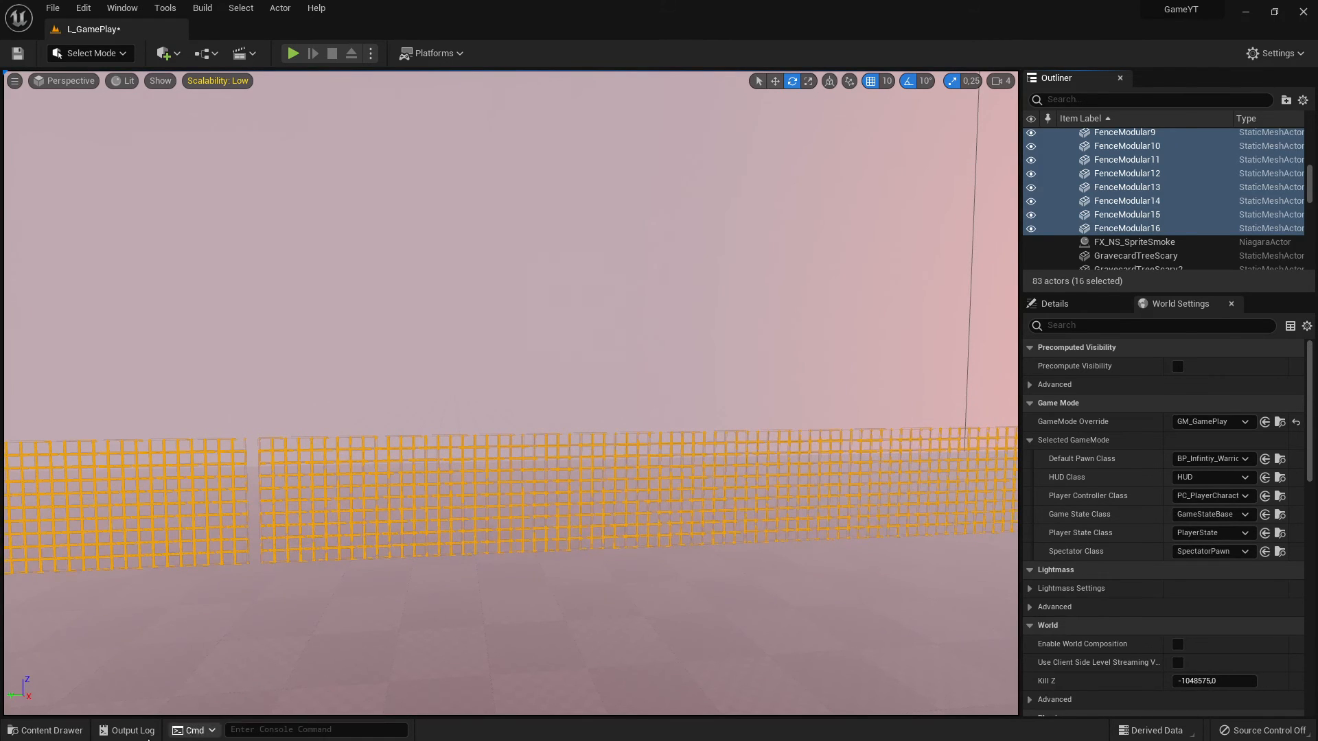
Step: Try placing the merged Fence1Created mesh in the level, and remove that copy again
{"action": "left_click", "coordinate": [45, 731]}
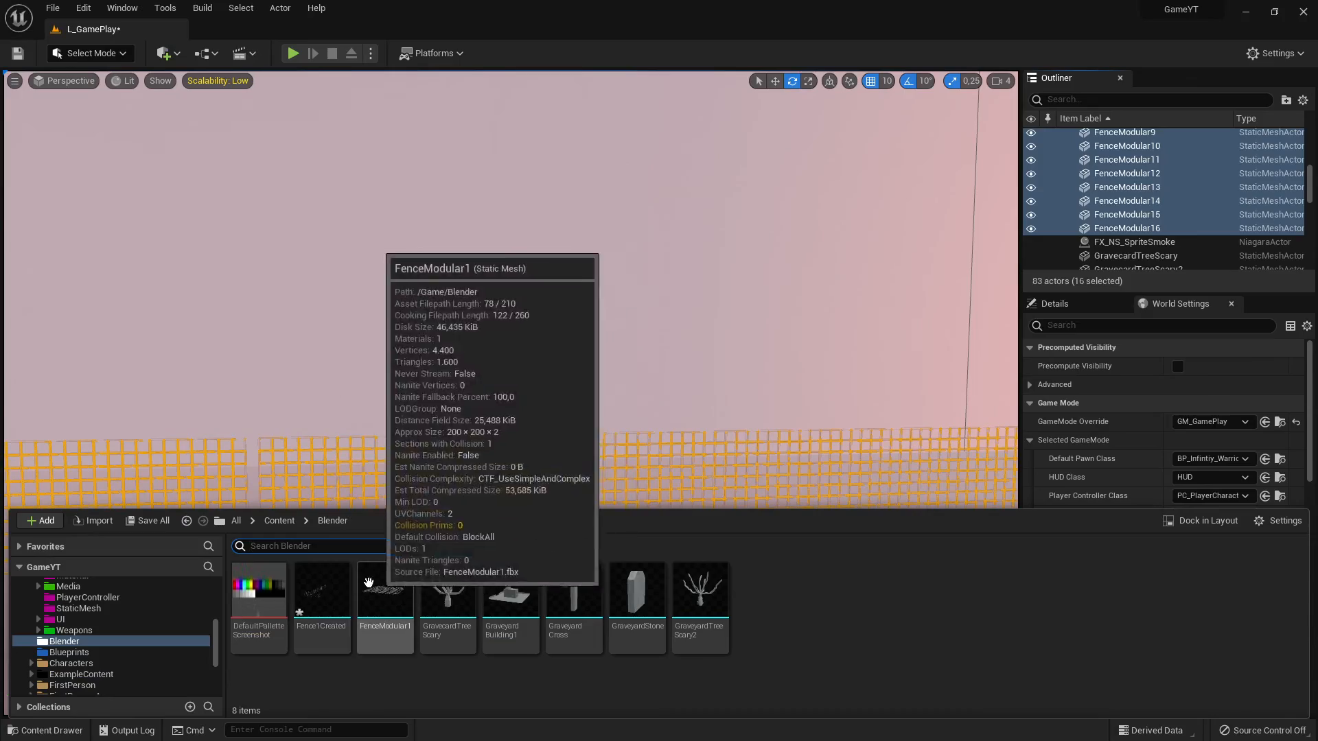
{"action": "left_click_drag", "start_coordinate": [368, 583], "coordinate": [742, 254]}
{"action": "right_click_drag", "start_coordinate": [743, 255], "coordinate": [669, 209]}
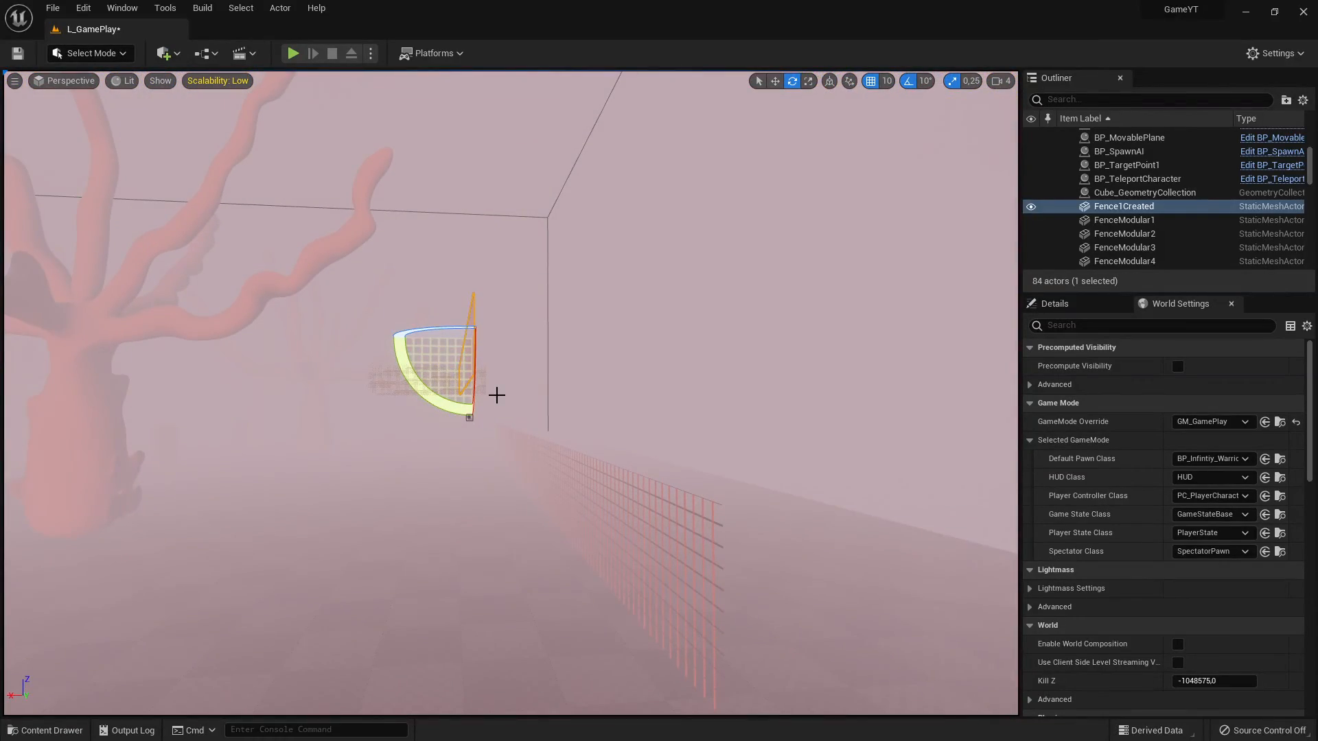
{"action": "key", "text": "Delete"}
Step: Play the level and run the character along the fence to inspect it in the game
{"action": "right_click_drag", "start_coordinate": [442, 388], "coordinate": [265, 223]}
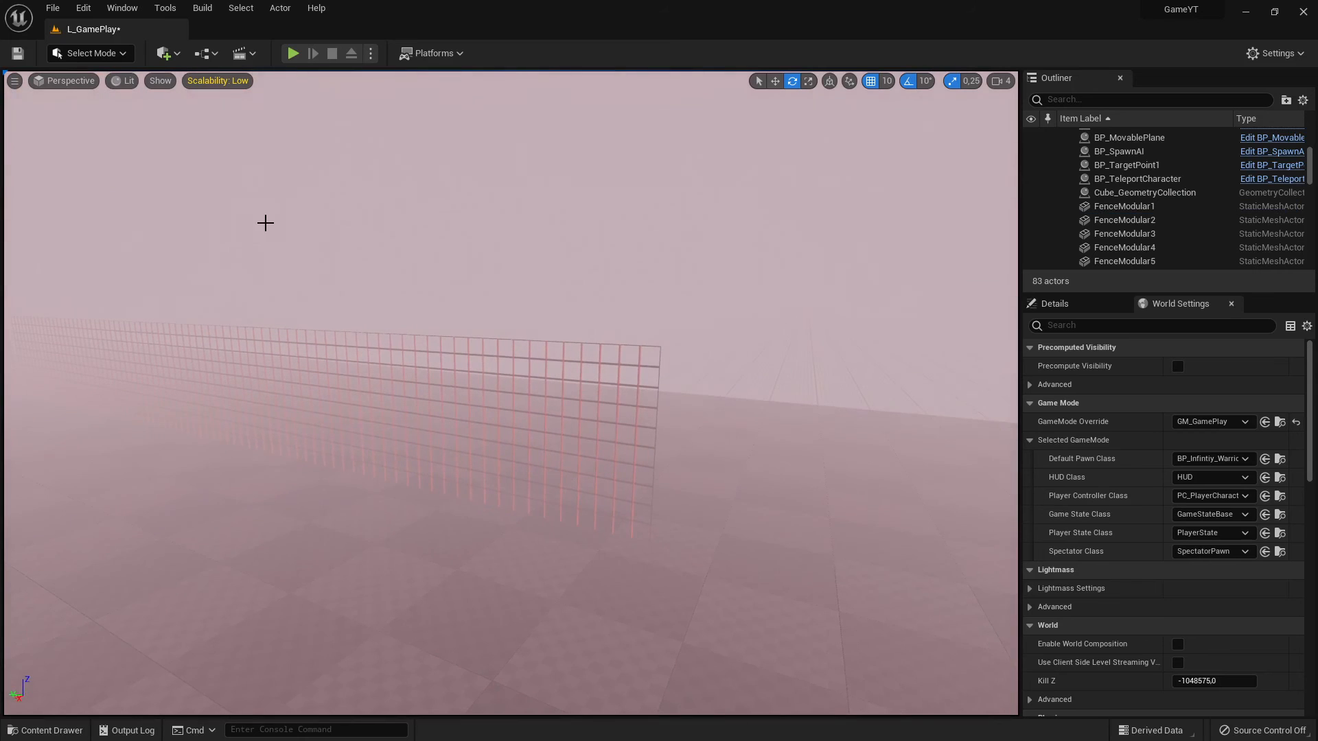
{"action": "left_click", "coordinate": [369, 235]}
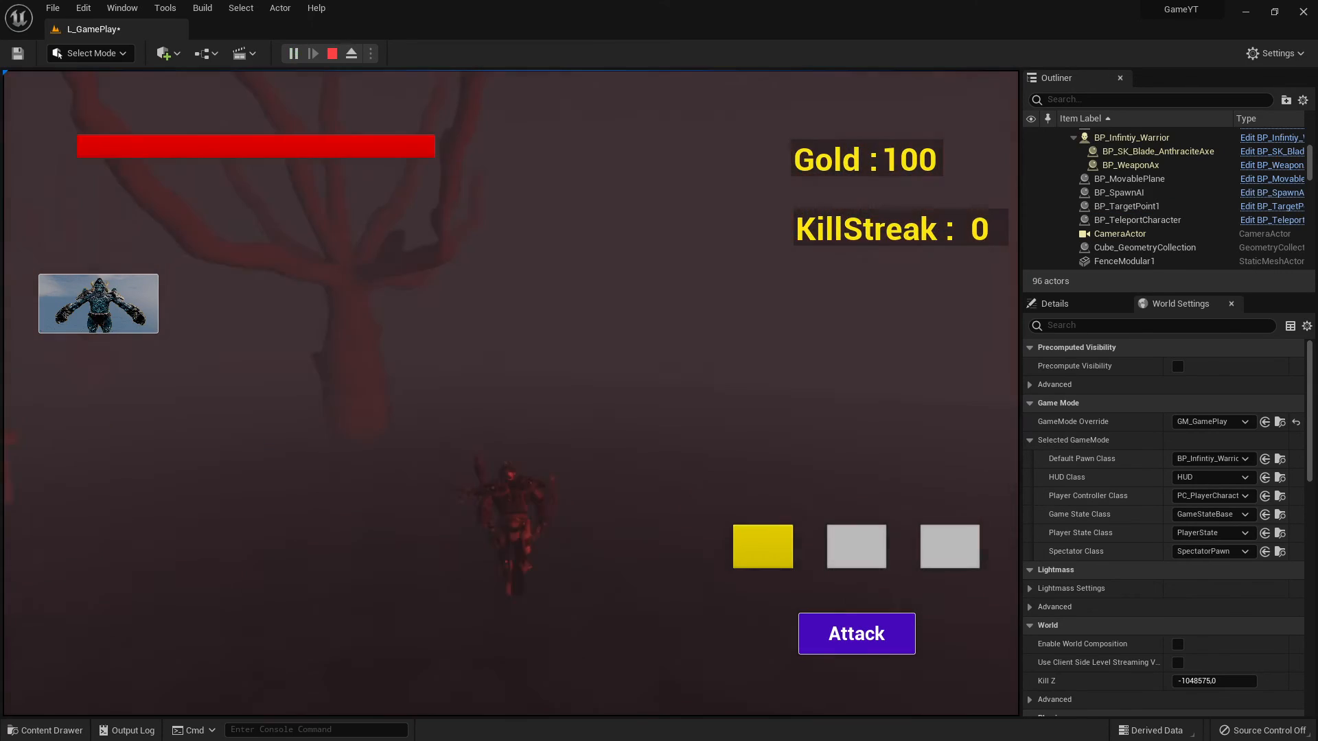
{"action": "key", "text": "w"}
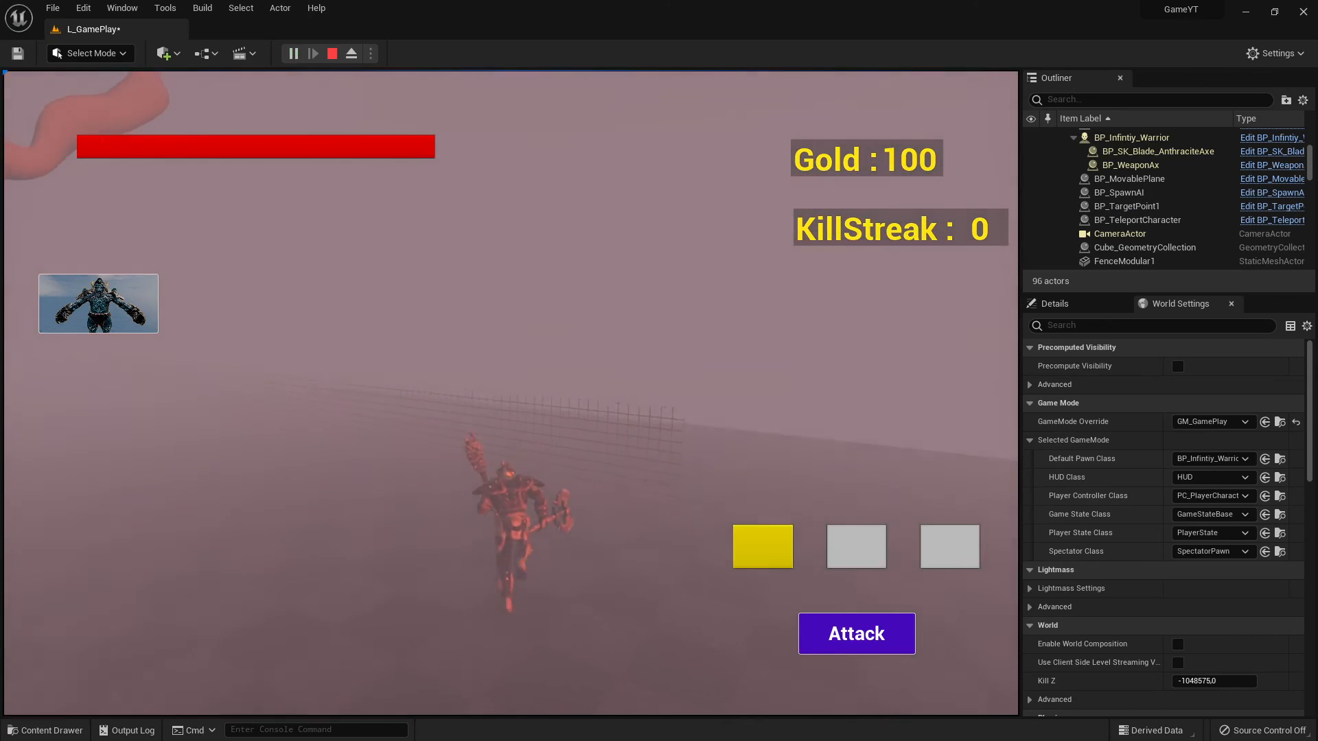
{"action": "key", "text": "w"}
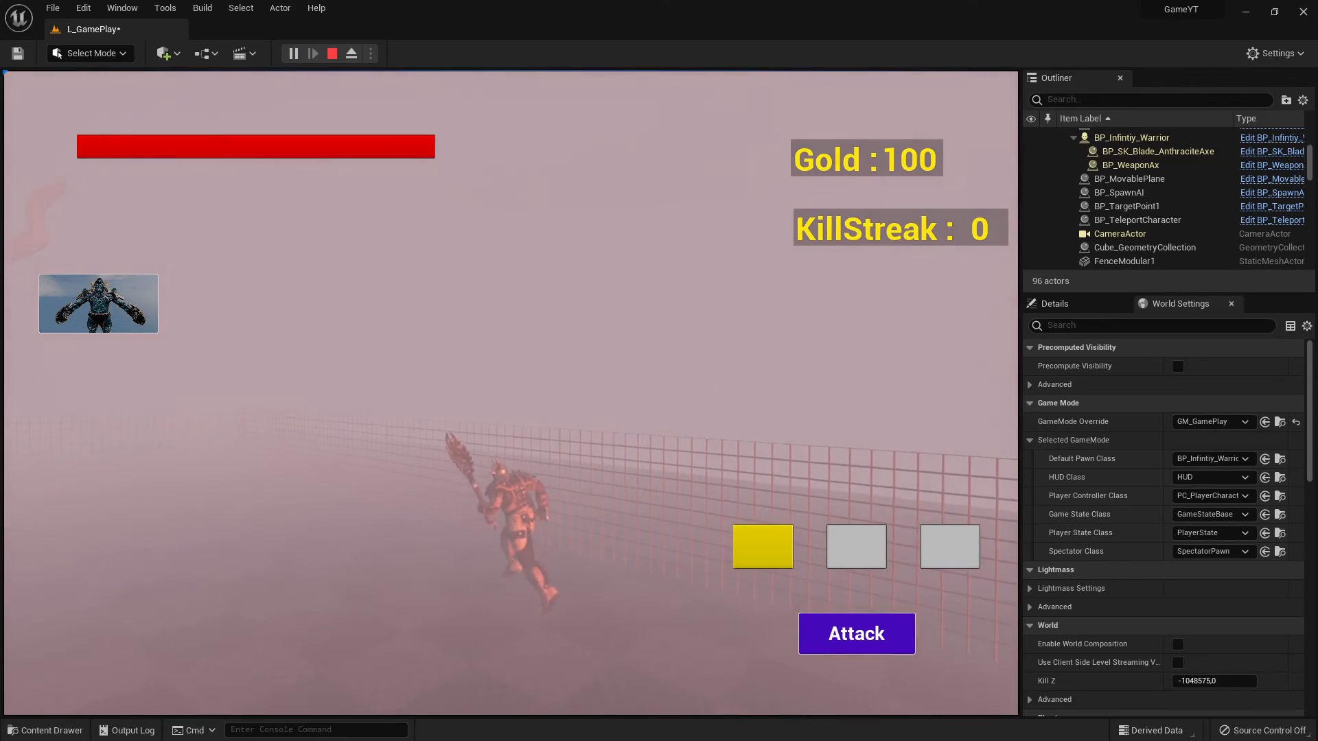
{"action": "key", "text": "w"}
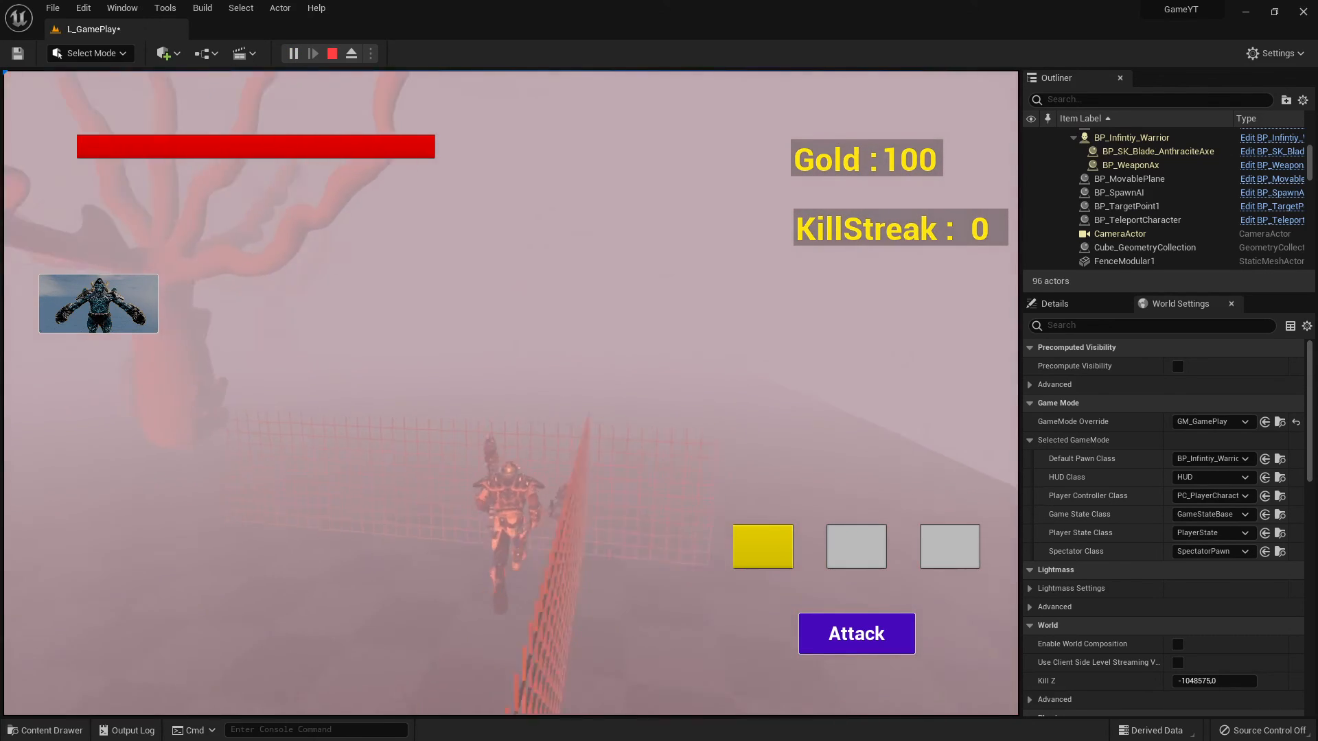
{"action": "key", "text": "w"}
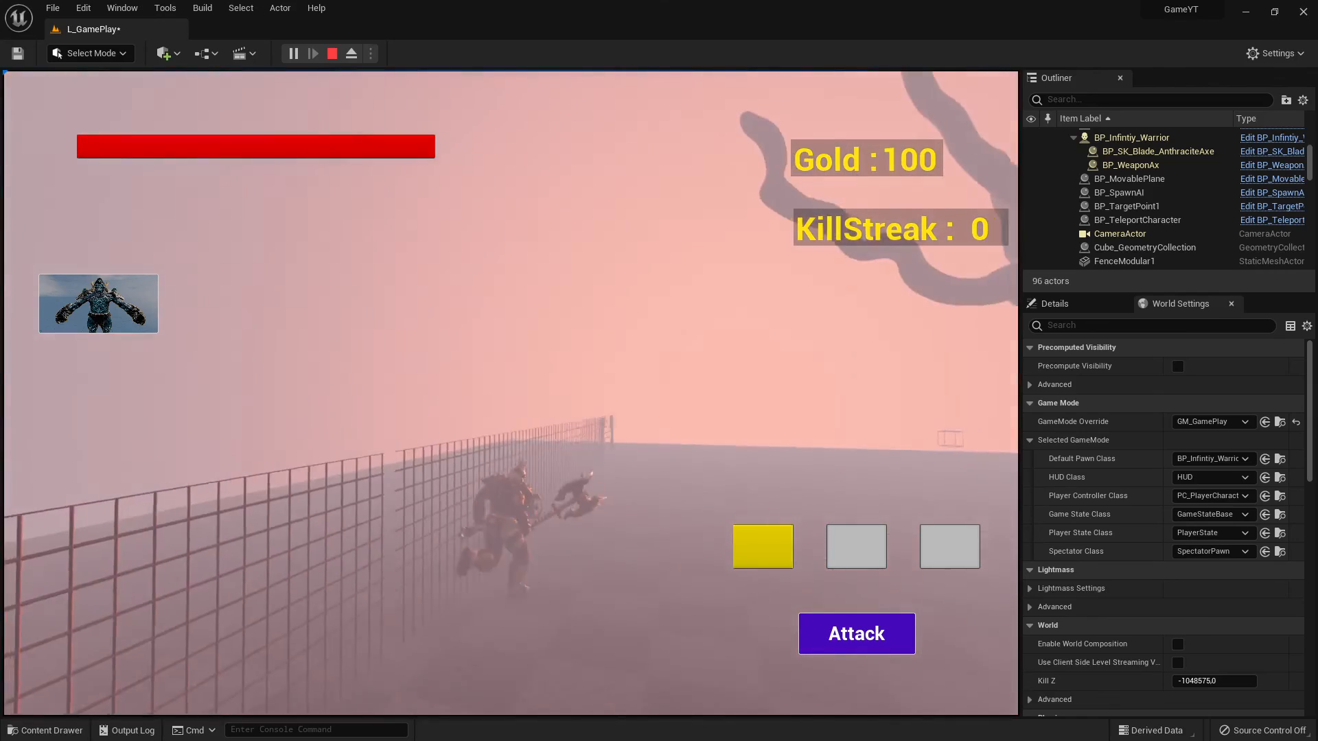
{"action": "key", "text": "w"}
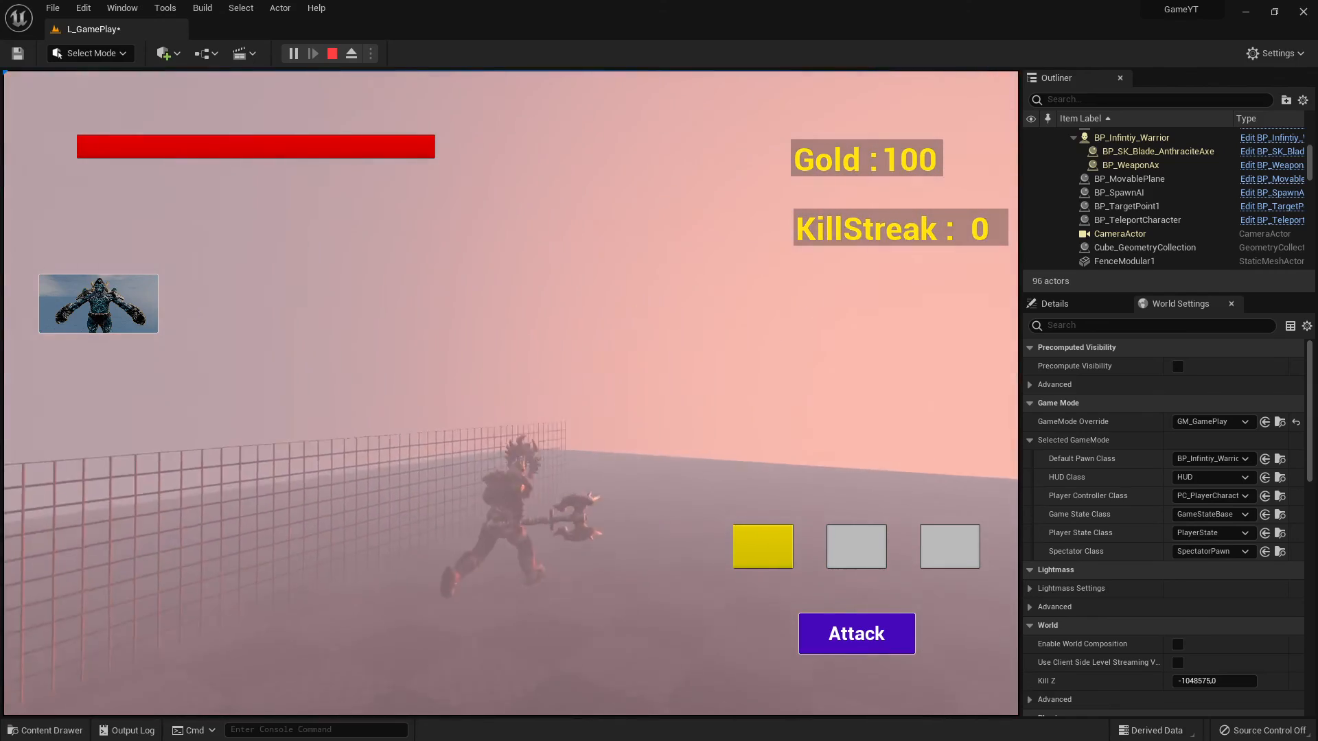
{"action": "key", "text": "w"}
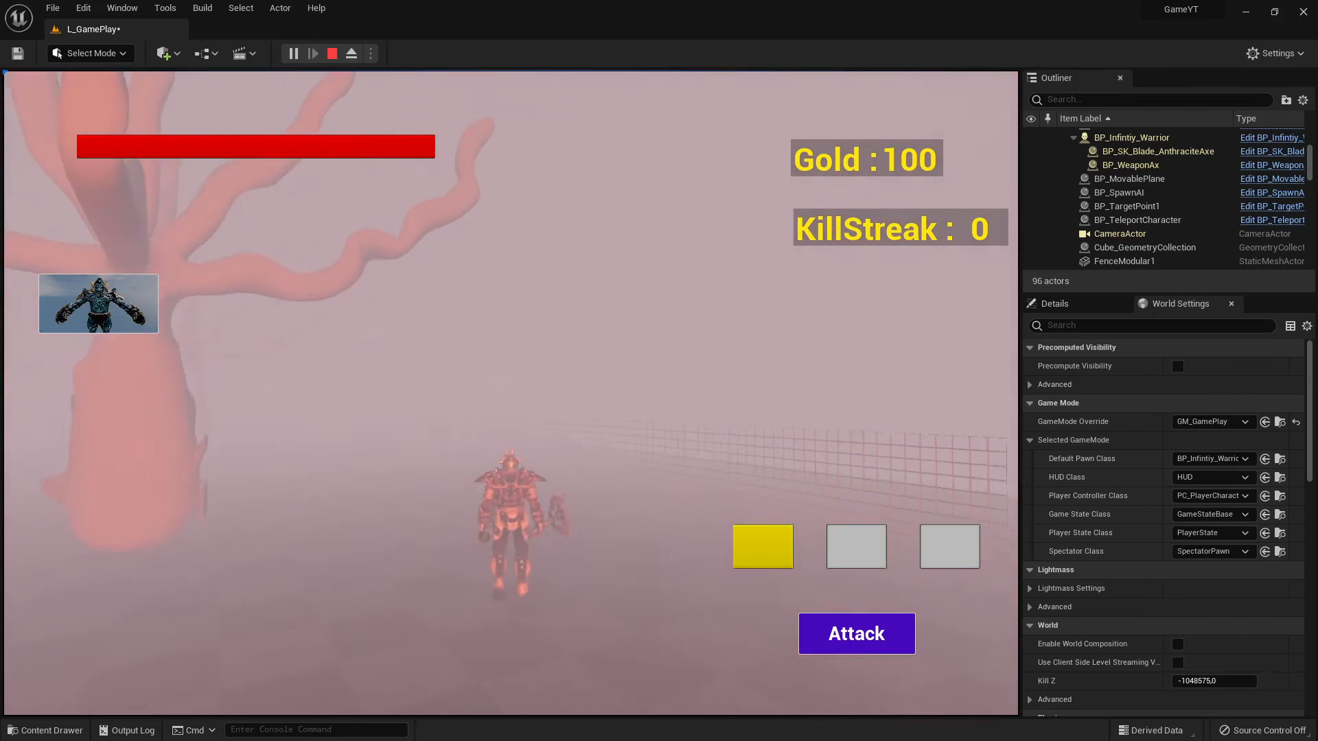
{"action": "key", "text": "w"}
{"action": "key", "text": "shift+F1"}
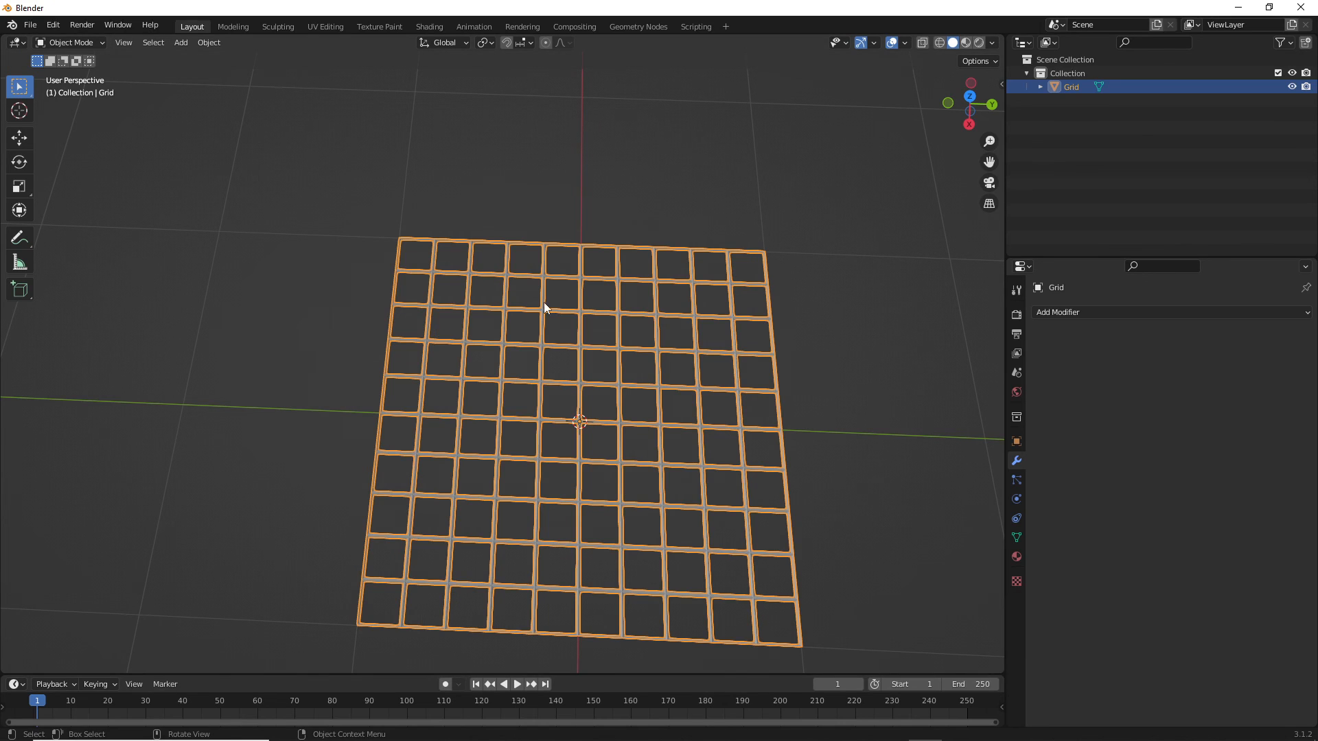
Step: Switch to Blender and view the wireframe grid from farther away and another angle
{"action": "scroll", "coordinate": [546, 306], "scroll_direction": "down", "scroll_amount": 3}
{"action": "middle_click_drag", "start_coordinate": [636, 487], "coordinate": [584, 345]}
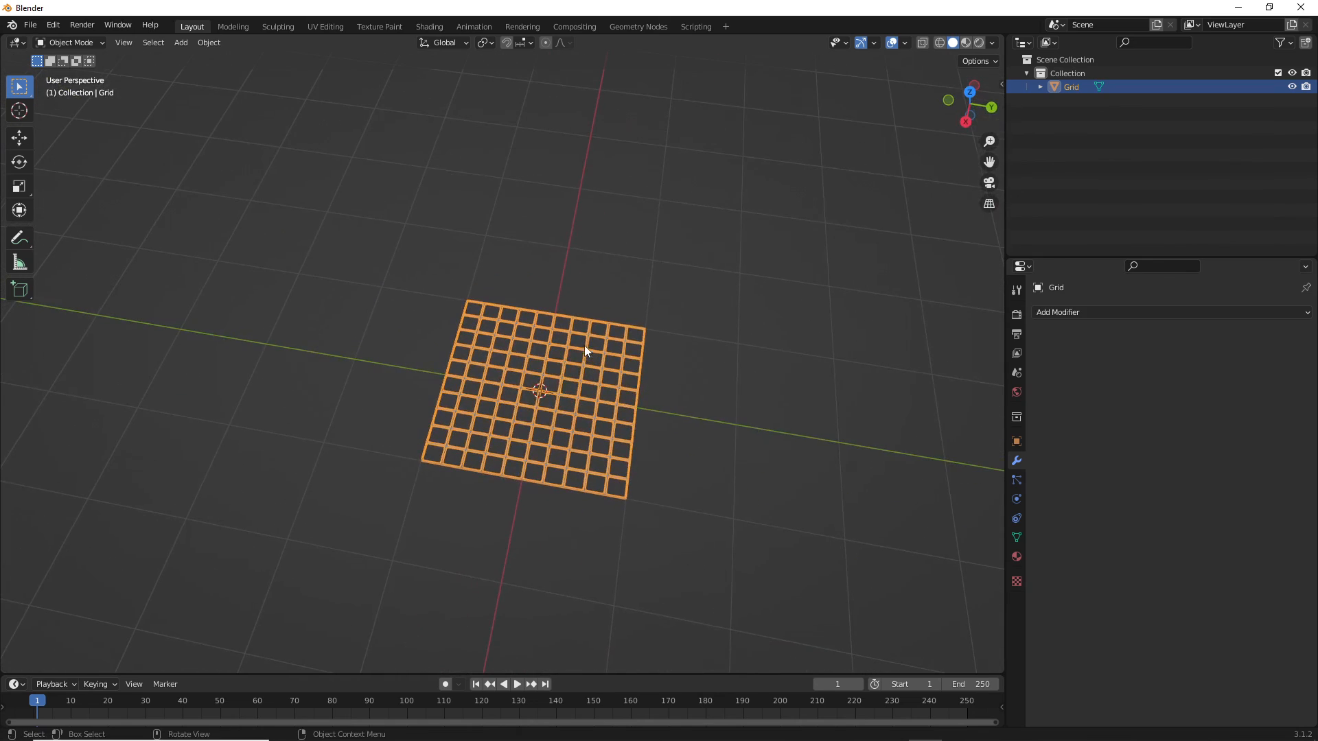